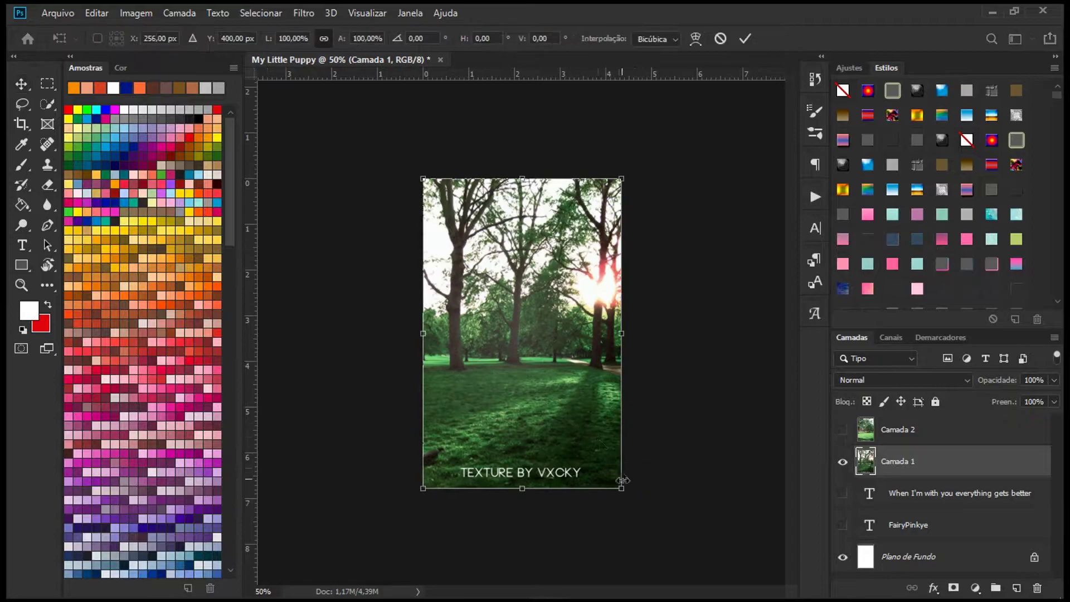
# Step: Convert Camada 1 to a smart object, then enlarge and reposition the park photo so its texture credit falls outside the canvas
pyautogui.click(724, 39)
pyautogui.rightClick(949, 468)
pyautogui.click(823, 216)
pyautogui.hotkey('ctrl', 't')
pyautogui.moveTo(423, 179); pyautogui.dragTo(398, 149)
pyautogui.moveTo(551, 342); pyautogui.dragTo(548, 390)
pyautogui.click(648, 39)
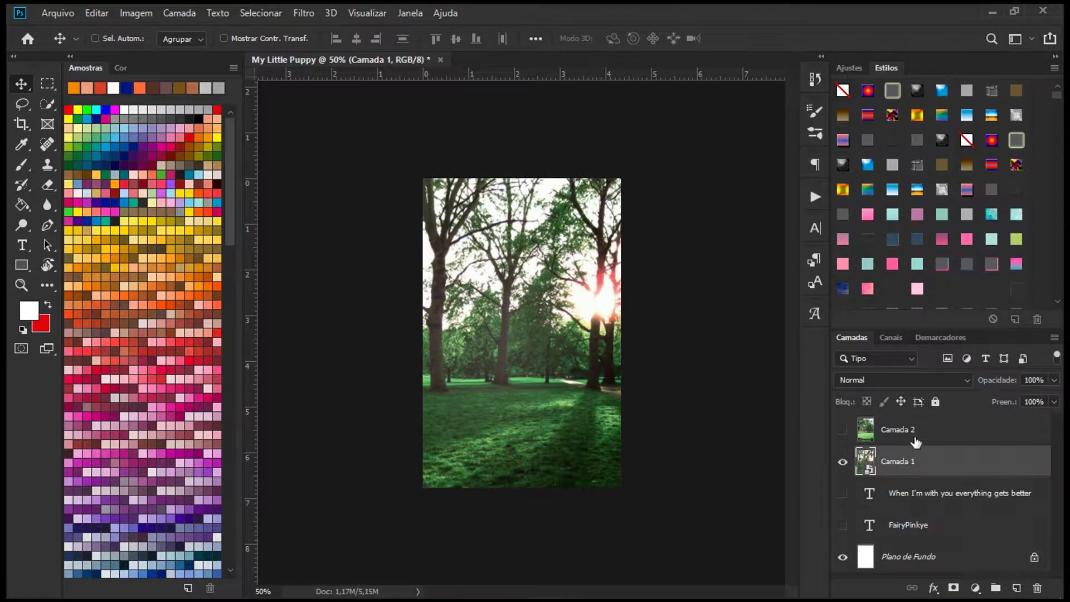
# Step: Delete the hidden Camada 2 layer and place Camada 1 beneath both text layers
pyautogui.click(916, 434)
pyautogui.click(842, 429)
pyautogui.press('Delete')
pyautogui.moveTo(907, 434); pyautogui.dragTo(908, 504)
pyautogui.moveTo(463, 581)
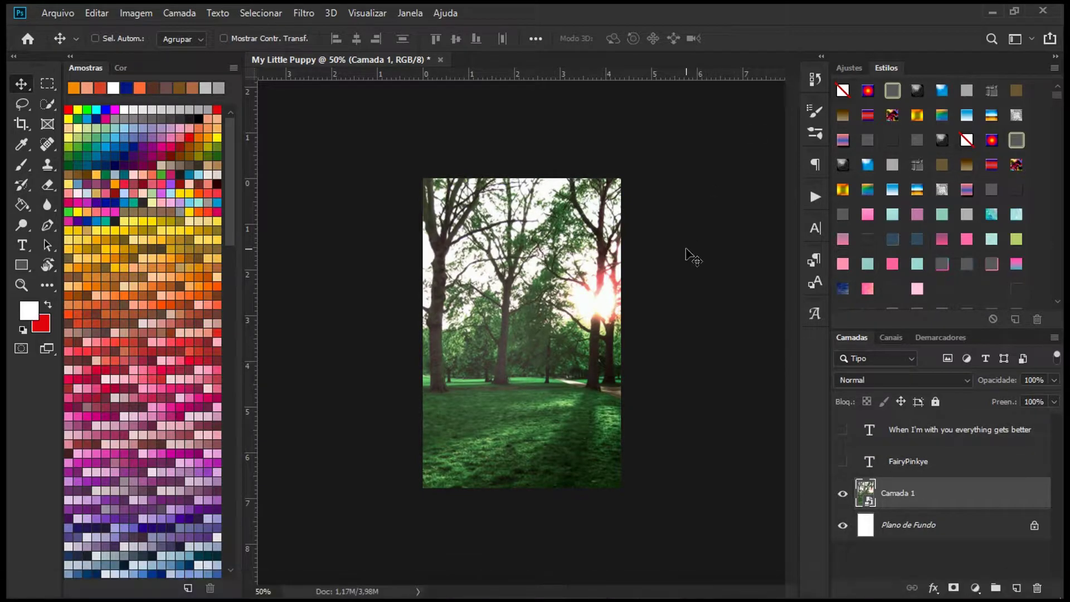
# Step: Open the cut-out image of the seated man and bring it into the My Little Puppy document above the park photo
pyautogui.hotkey('ctrl', 'o')
pyautogui.doubleClick(243, 213)
pyautogui.moveTo(504, 59); pyautogui.dragTo(94, 78)
pyautogui.moveTo(966, 435); pyautogui.dragTo(601, 367)
pyautogui.click(273, 77)
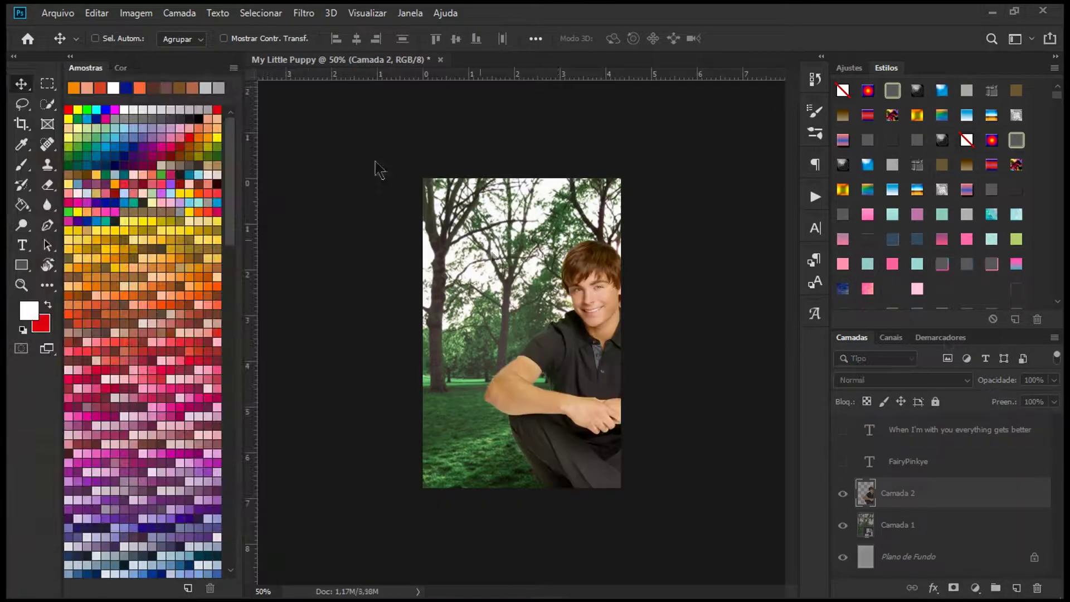
pyautogui.moveTo(615, 309); pyautogui.dragTo(547, 307)
# Step: Convert the man's layer to a smart object and scale it down to about 55% on the grass
pyautogui.rightClick(993, 493)
pyautogui.click(800, 221)
pyautogui.hotkey('ctrl', 't')
pyautogui.moveTo(406, 221); pyautogui.dragTo(490, 322)
pyautogui.moveTo(573, 401); pyautogui.dragTo(524, 368)
pyautogui.moveTo(442, 288); pyautogui.dragTo(478, 332)
pyautogui.moveTo(544, 385); pyautogui.dragTo(524, 370)
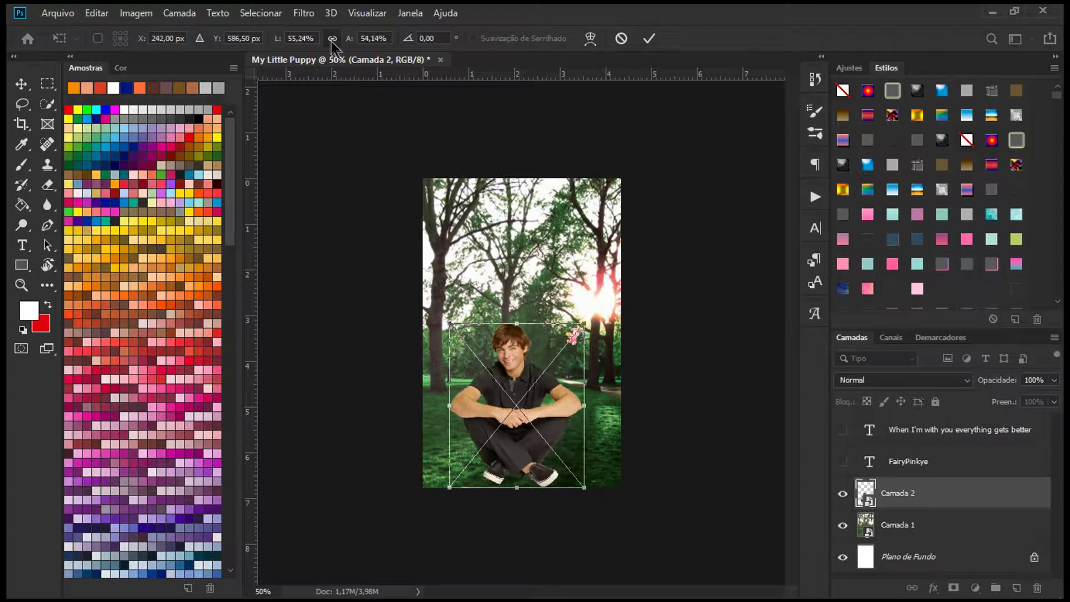
# Step: Link the man's proportions at 55,24% and centre him horizontally on the canvas
pyautogui.press('Return')
pyautogui.hotkey('ctrl', 't')
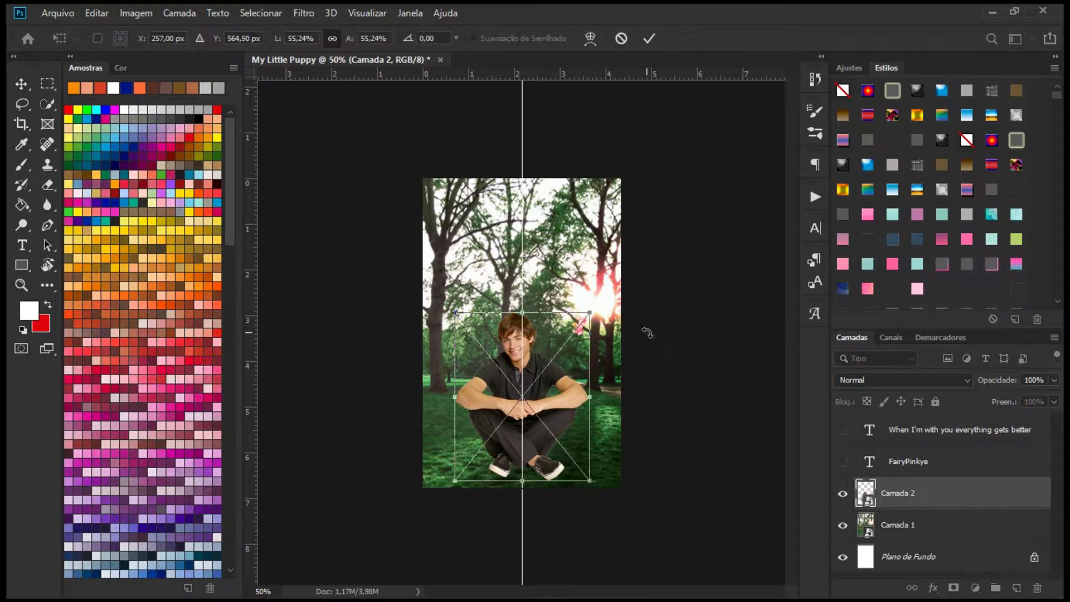
pyautogui.hotkey('ctrl', '+')
pyautogui.hotkey('ctrl', '+')
pyautogui.hotkey('ctrl', '+')
pyautogui.hotkey('ctrl', '+')
pyautogui.click(648, 38)
pyautogui.hotkey('ctrl', '-')
pyautogui.hotkey('ctrl', '-')
# Step: Add a layer mask to the man's layer and erase the pink ornament beside his head
pyautogui.click(952, 588)
pyautogui.press('e')
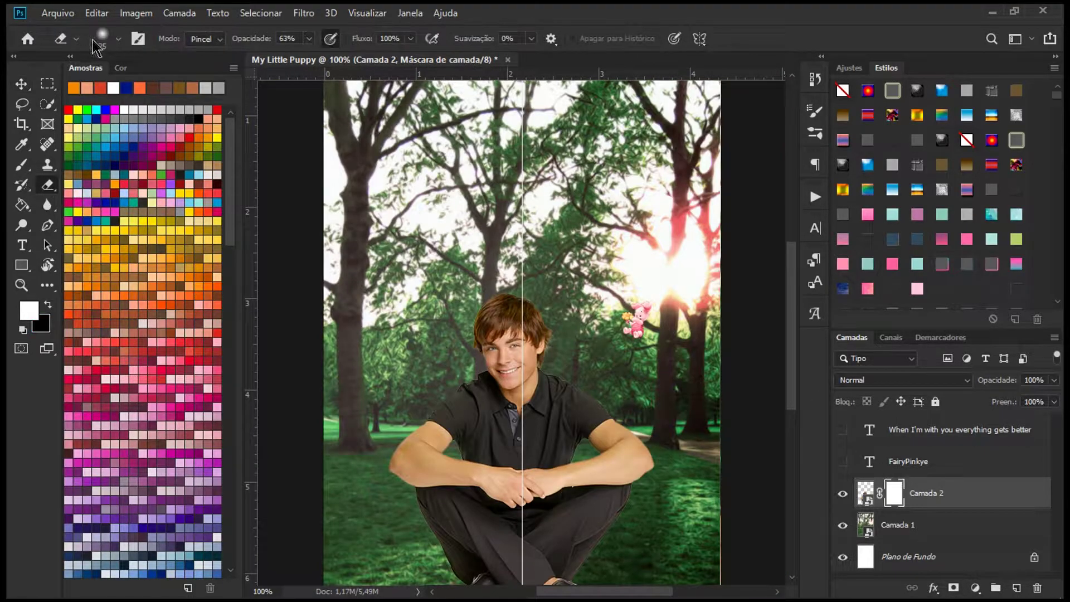
pyautogui.moveTo(640, 348); pyautogui.dragTo(624, 246)
pyautogui.scroll(-2, 624, 246)
pyautogui.scroll(3, 630, 262)
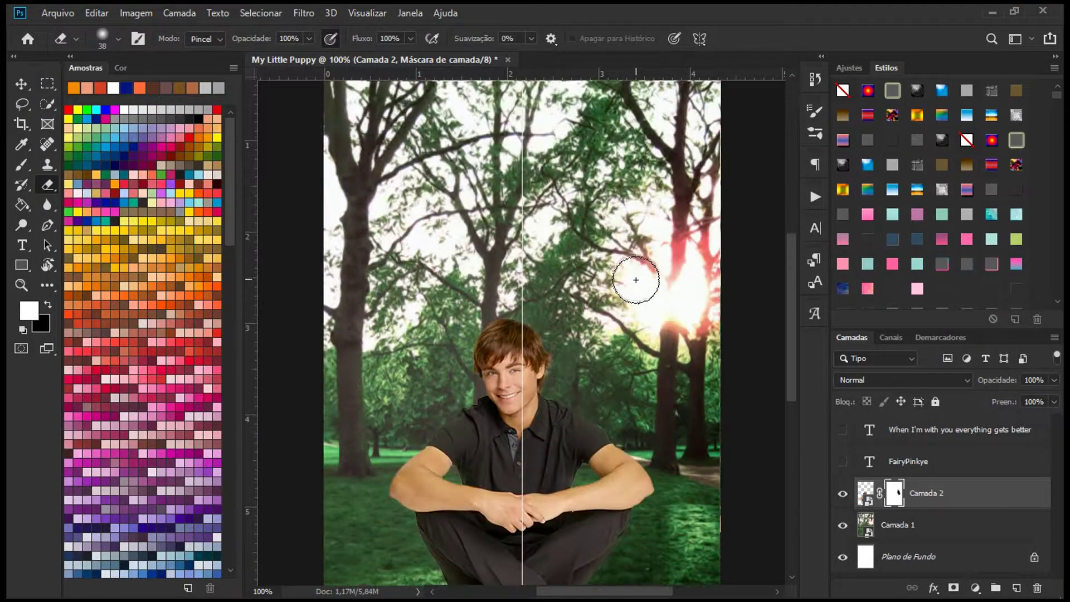
pyautogui.scroll(-1, 636, 282)
# Step: Create a layer above the FairyPinkye text and paint a pale orange spot over the sun with a 95 px soft brush
pyautogui.click(927, 461)
pyautogui.hotkey('ctrl', 'shift', 'alt', 'n')
pyautogui.click(22, 165)
pyautogui.click(118, 38)
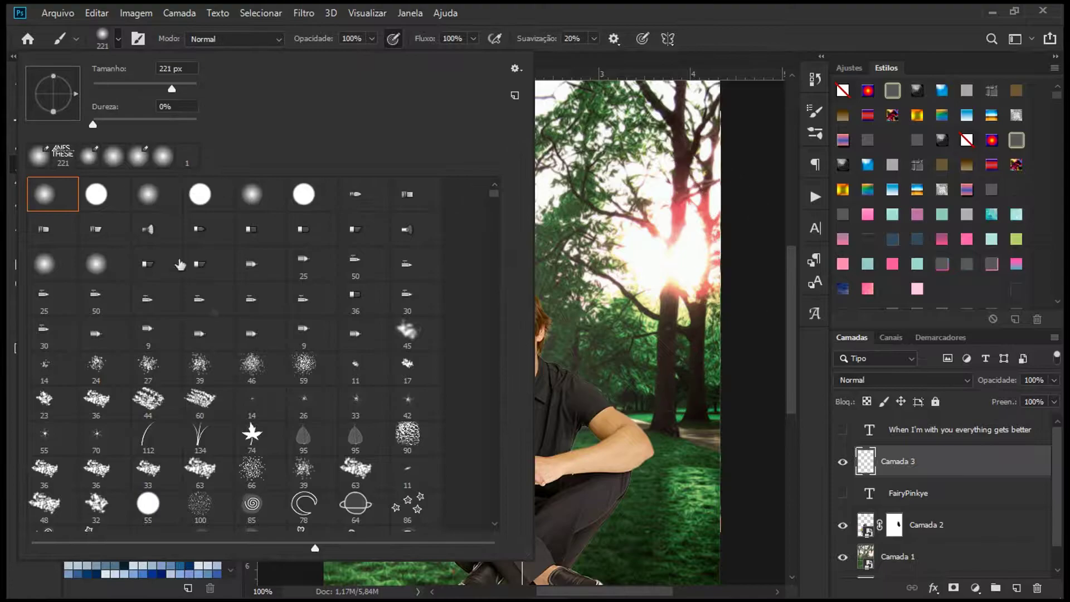
pyautogui.click(669, 290)
pyautogui.press(']')
pyautogui.press(']')
pyautogui.press(']')
pyautogui.press(']')
pyautogui.press(']')
pyautogui.click(100, 258)
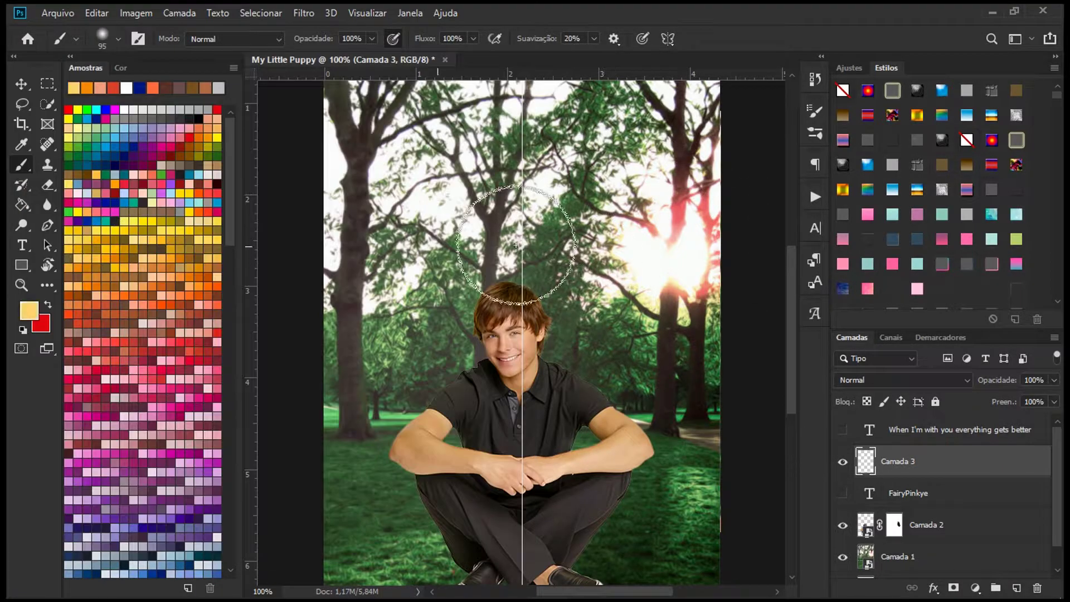
pyautogui.click(664, 255)
# Step: Soften the pale orange sun spot with a blur filter
pyautogui.click(303, 12)
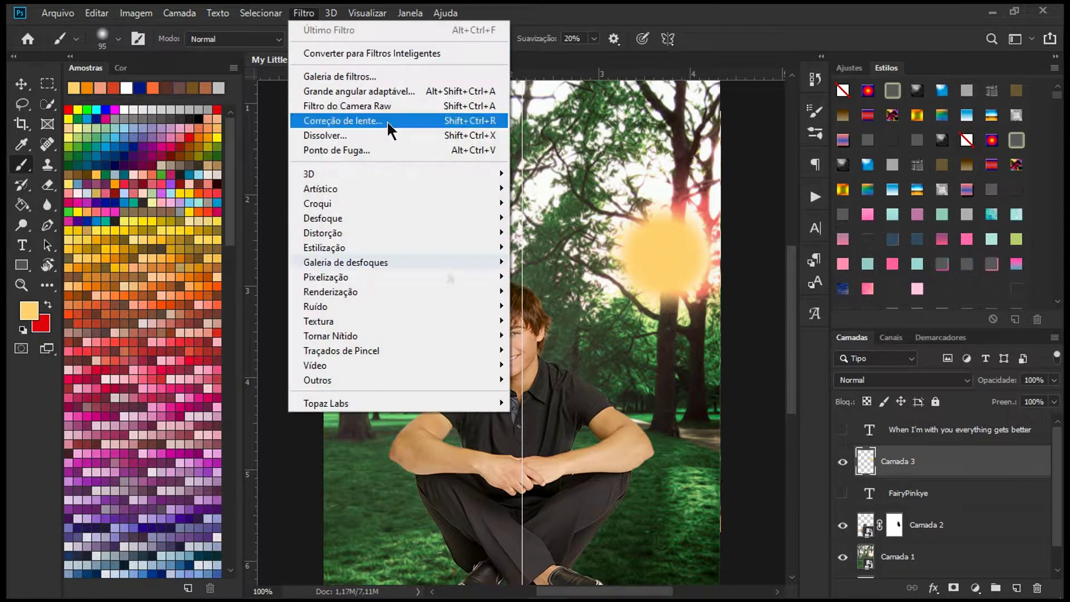
pyautogui.moveTo(390, 217)
pyautogui.click(557, 305)
pyautogui.moveTo(164, 469); pyautogui.dragTo(208, 469)
pyautogui.click(332, 259)
# Step: Create a layer above the sun glow and paint soft white light over the sun-facing side of the man
pyautogui.click(1015, 587)
pyautogui.moveTo(635, 451)
pyautogui.mouseDown()
pyautogui.moveTo(525, 281)
pyautogui.moveTo(570, 377)
pyautogui.moveTo(668, 415)
pyautogui.moveTo(574, 512)
pyautogui.mouseUp()
pyautogui.hotkey('ctrl', 'z')
pyautogui.click(126, 87)
pyautogui.moveTo(513, 191); pyautogui.dragTo(585, 465)
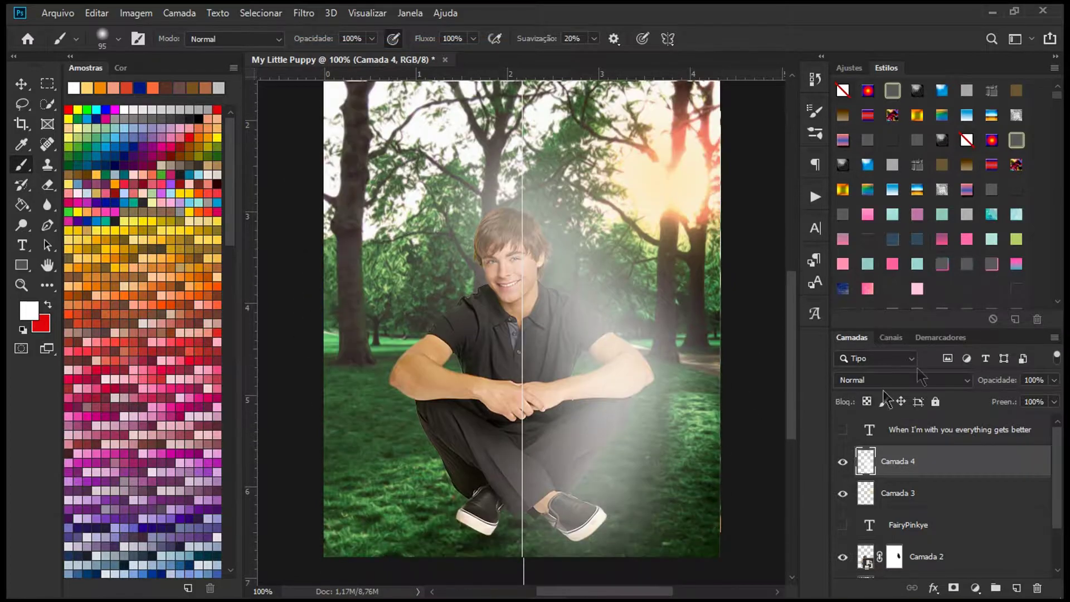
# Step: Set the white light layer's blend mode to Luz Indireta and hide the layer
pyautogui.click(892, 379)
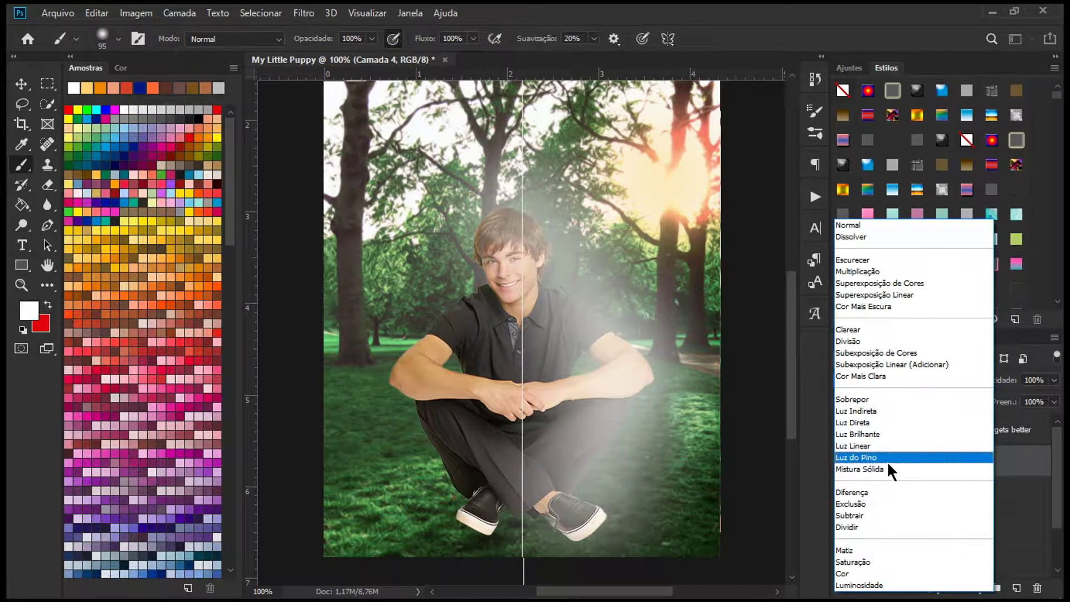
pyautogui.click(862, 411)
pyautogui.click(842, 461)
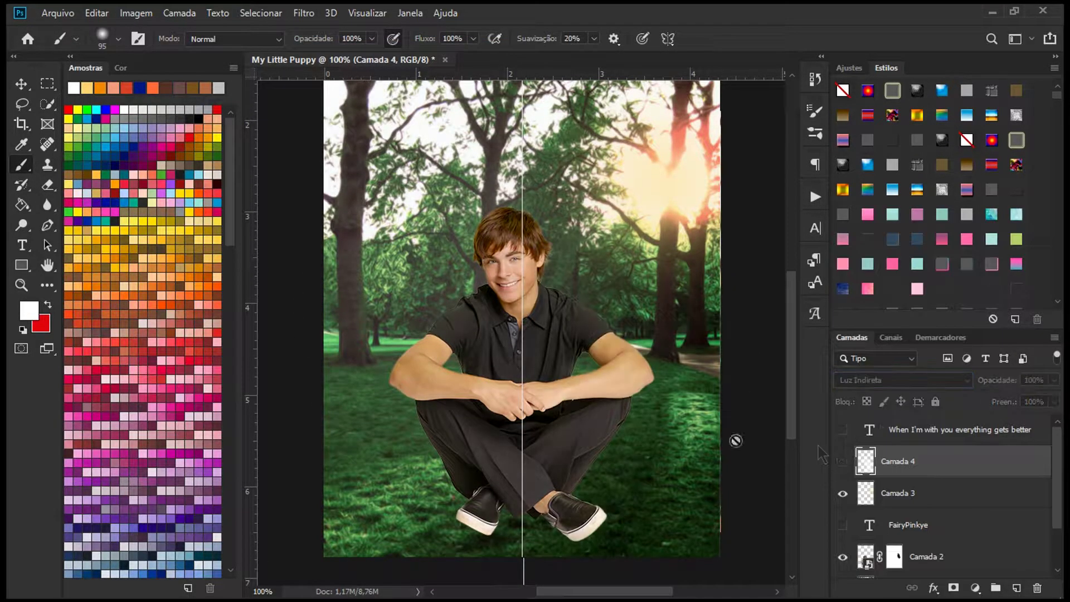
# Step: Erase the fringe along the man's sun-facing outline on the Camada 2 mask with an 11 px eraser, from hair to shoe
pyautogui.click(48, 184)
pyautogui.click(893, 556)
pyautogui.click(115, 39)
pyautogui.moveTo(111, 88); pyautogui.dragTo(99, 88)
pyautogui.click(675, 6)
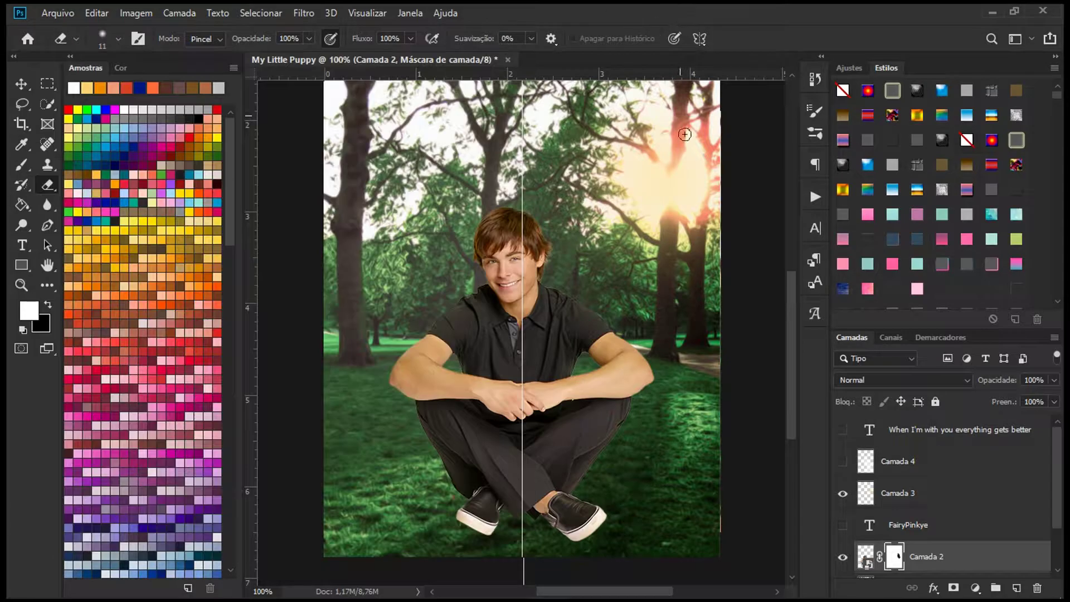
pyautogui.scroll(2, 530, 242)
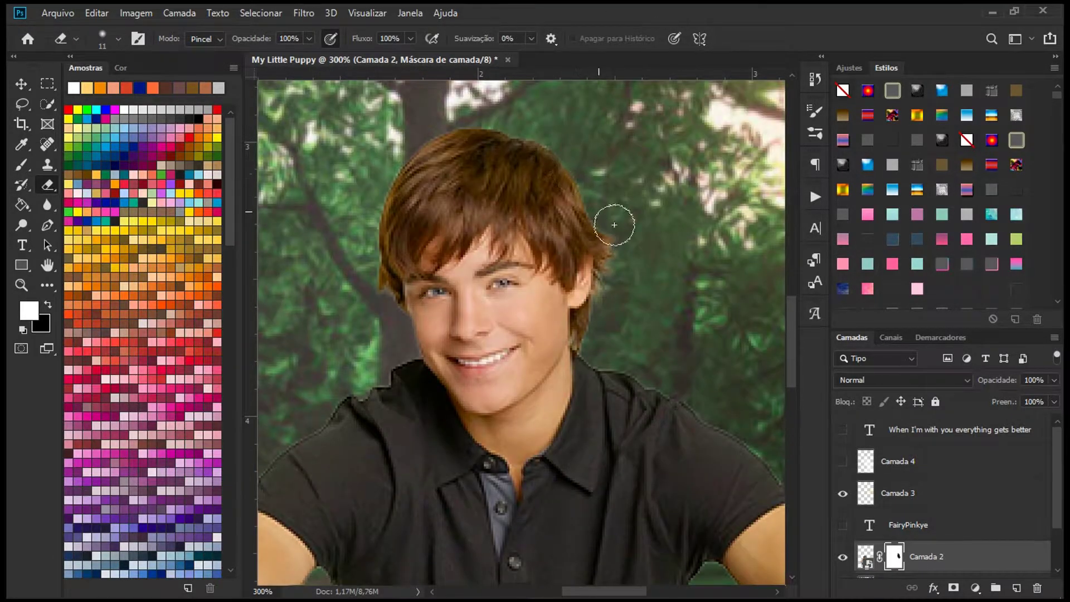
pyautogui.hscroll(3, 431, 349)
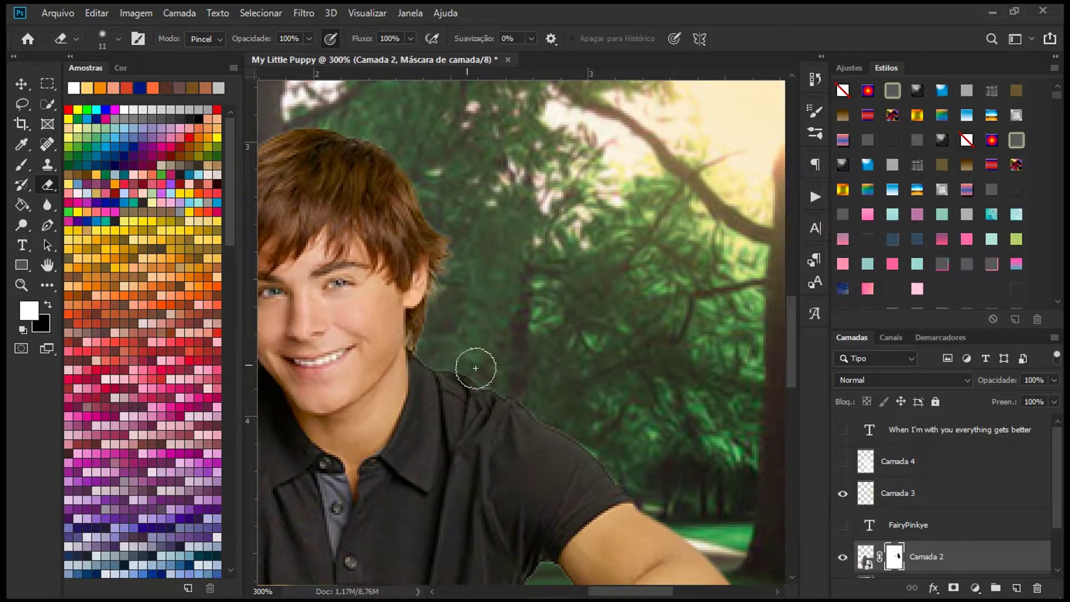
pyautogui.scroll(-6, 575, 433)
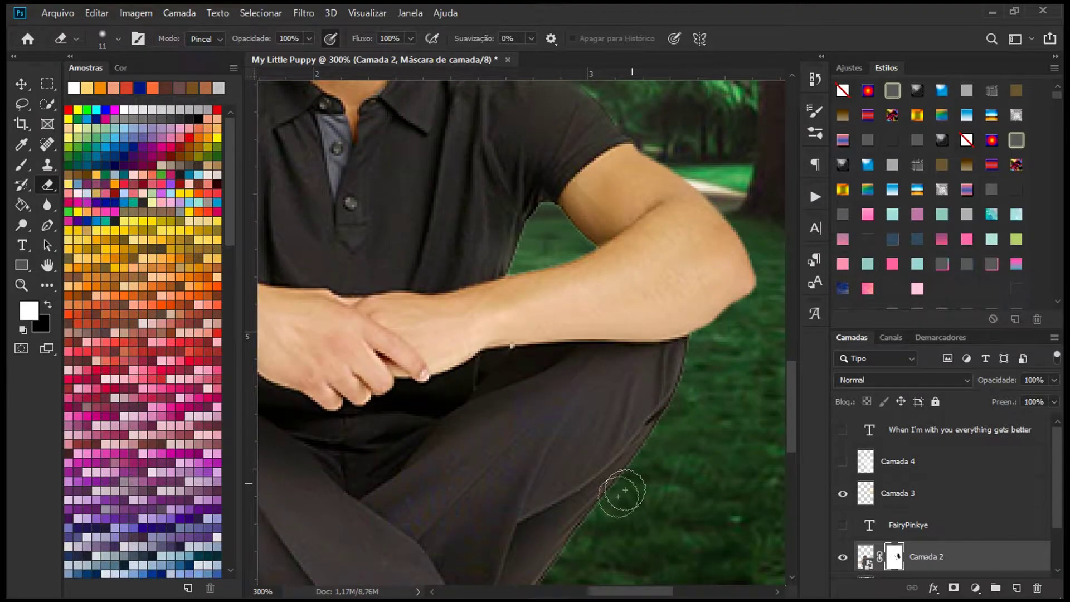
pyautogui.scroll(-4, 620, 499)
pyautogui.scroll(-1, 632, 489)
# Step: Clean the mask edge along the man's other side, from the shoe and trousers up past the arm to the hair
pyautogui.moveTo(619, 590); pyautogui.dragTo(566, 591)
pyautogui.scroll(3, 363, 268)
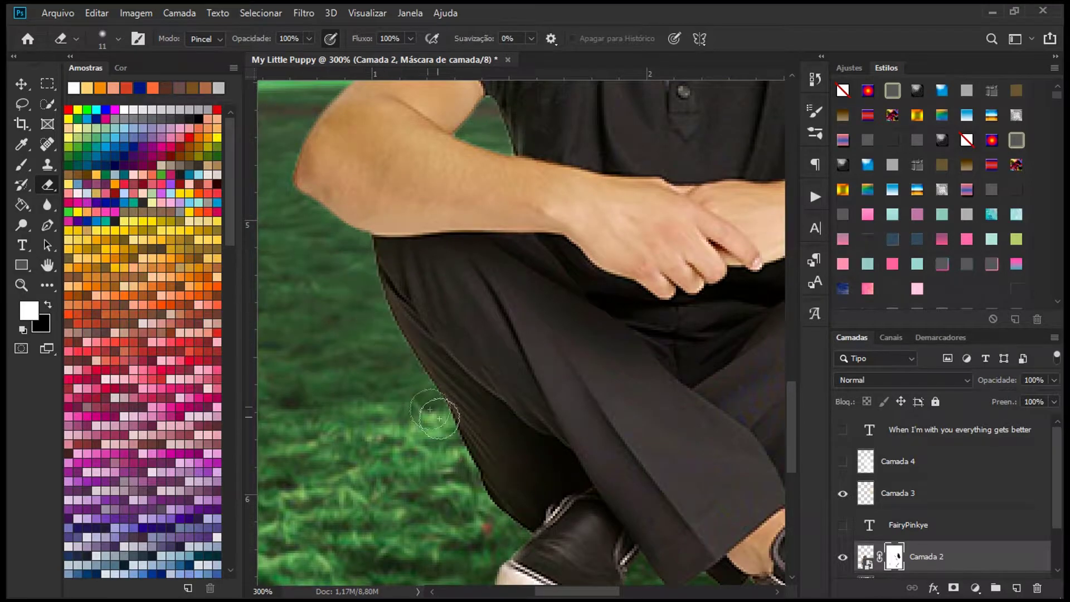
pyautogui.scroll(2, 359, 283)
pyautogui.scroll(2, 485, 300)
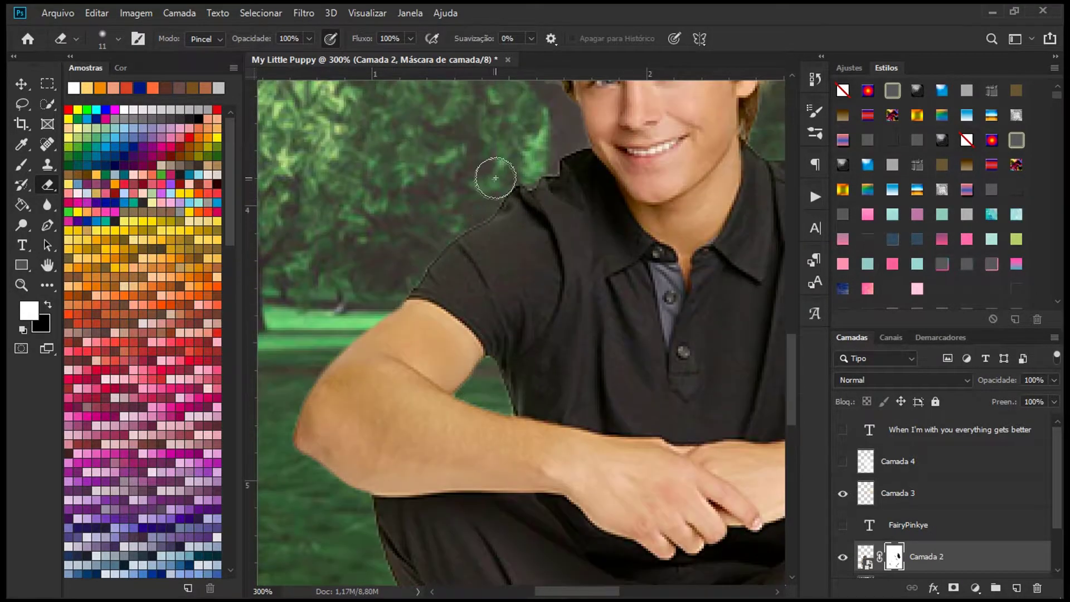
pyautogui.scroll(2, 438, 233)
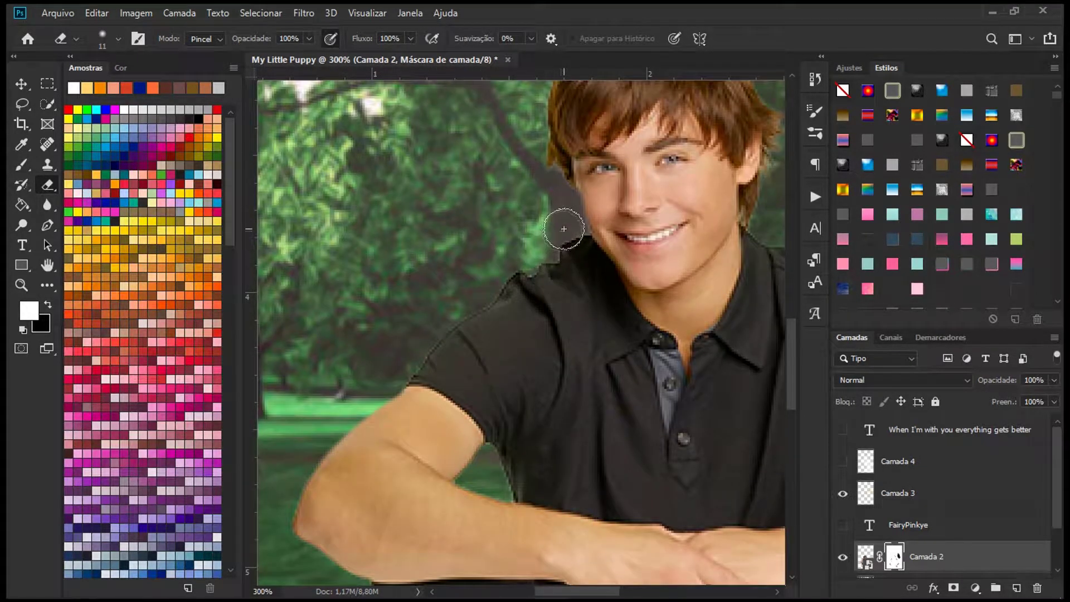
pyautogui.scroll(3, 561, 231)
pyautogui.hotkey('ctrl', '-')
pyautogui.hotkey('ctrl', '-')
pyautogui.hotkey('ctrl', '-')
pyautogui.hotkey('ctrl', '-')
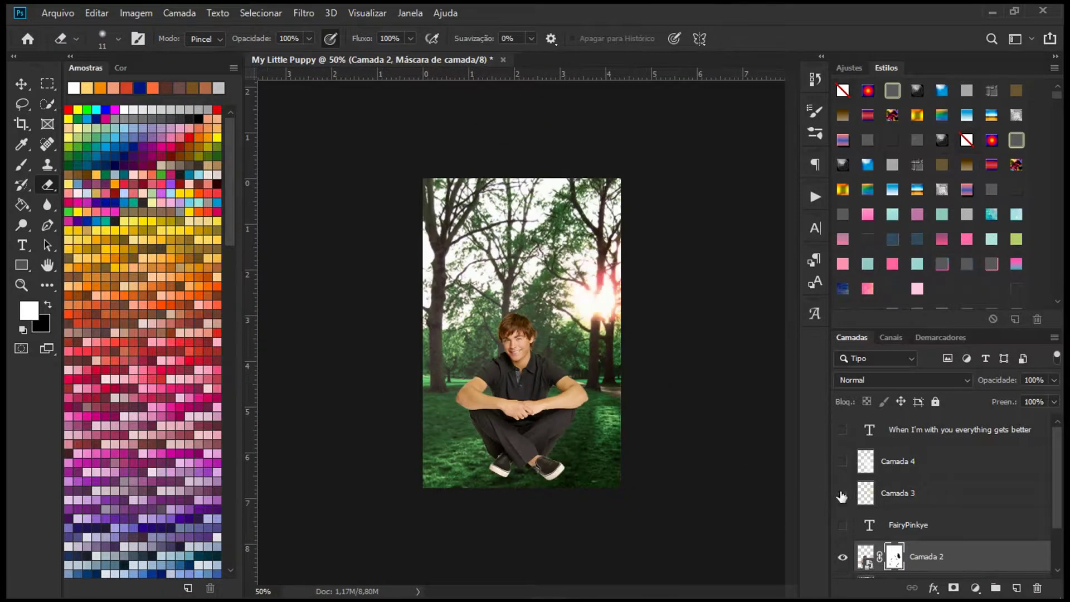
# Step: Add a new layer above the masked man layer and choose dark grey as the painting colour
pyautogui.click(1016, 587)
pyautogui.click(109, 40)
pyautogui.click(497, 7)
pyautogui.click(184, 109)
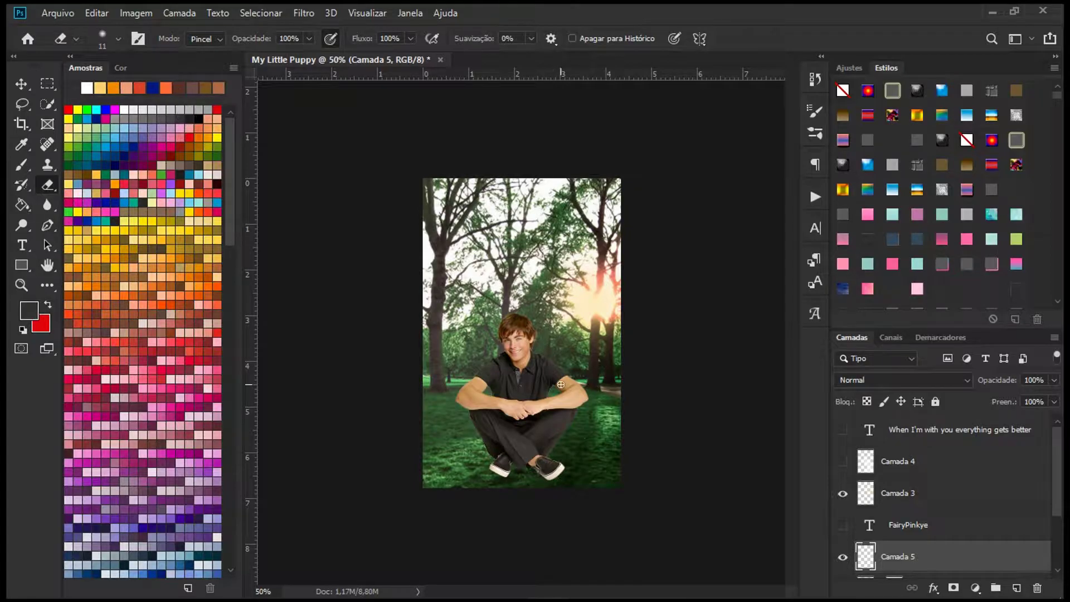
pyautogui.hotkey('ctrl', '+')
pyautogui.hotkey('ctrl', '+')
pyautogui.scroll(-3, 953, 501)
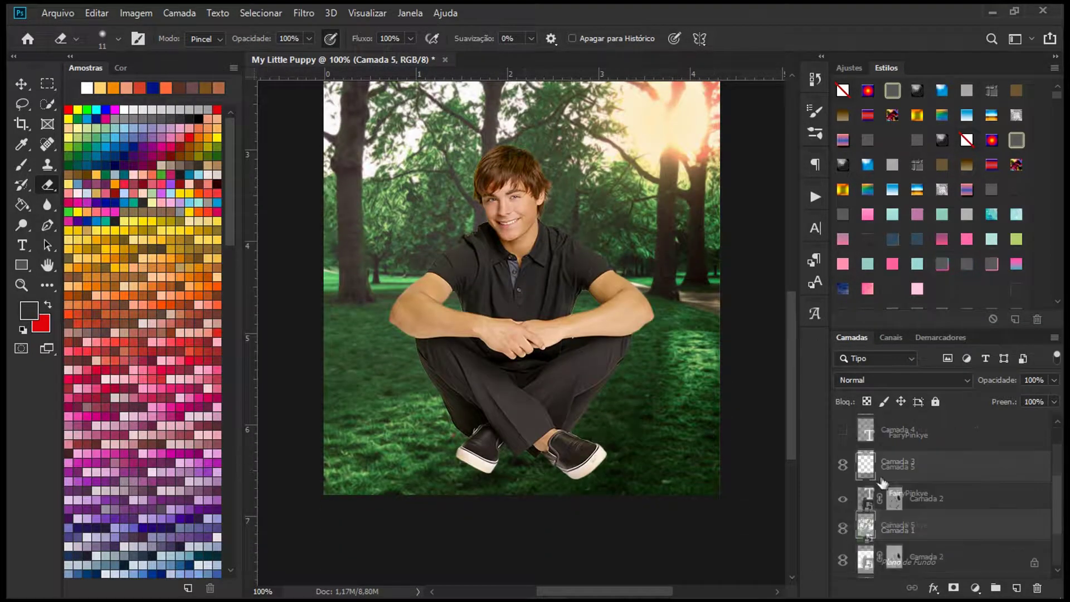
# Step: Place the new empty layer beneath the man and brush a dark grey shadow on the grass around his shoes
pyautogui.click(962, 499)
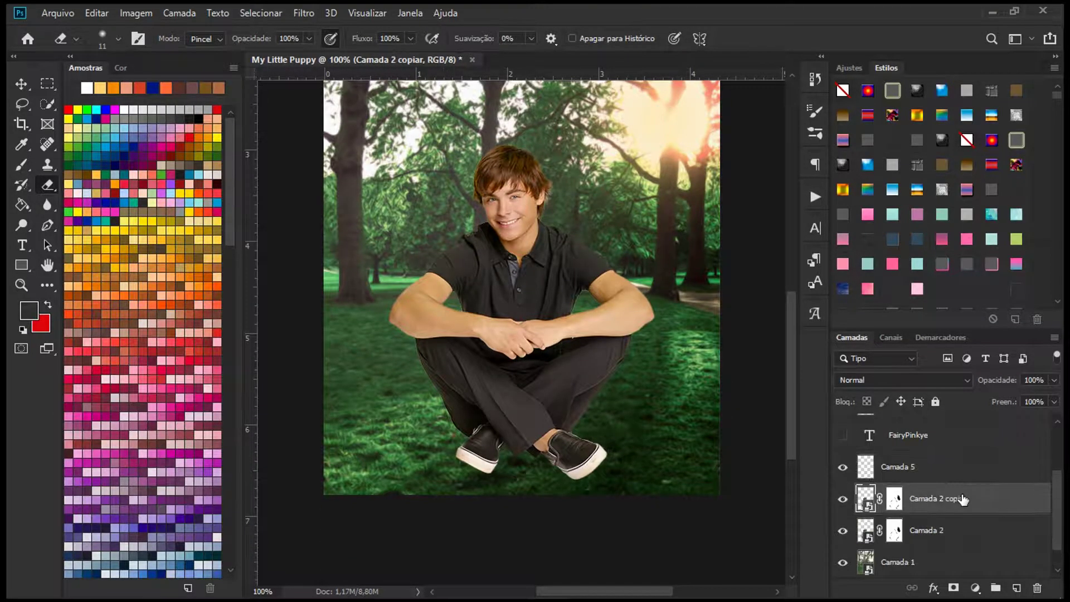
pyautogui.press('Delete')
pyautogui.click(897, 466)
pyautogui.press('b')
pyautogui.moveTo(473, 468)
pyautogui.mouseDown()
pyautogui.moveTo(522, 464)
pyautogui.moveTo(543, 455)
pyautogui.moveTo(498, 578)
pyautogui.moveTo(412, 453)
pyautogui.mouseUp()
# Step: Set the grey shadow layer's blend mode to Luz Indireta and compare the image with the layer hidden and shown
pyautogui.click(892, 379)
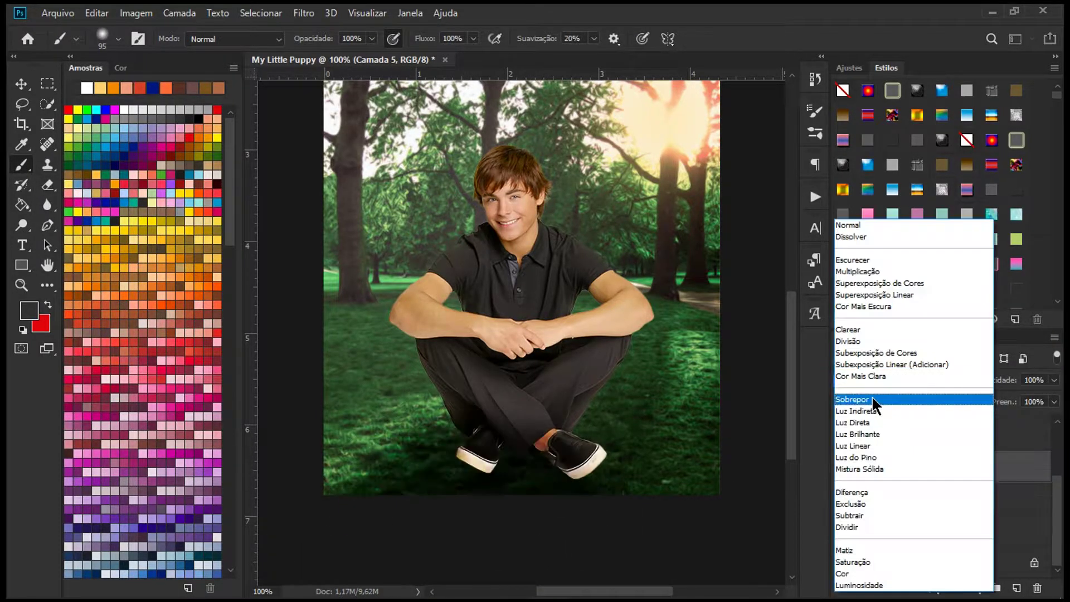
pyautogui.click(872, 399)
pyautogui.click(892, 380)
pyautogui.click(920, 412)
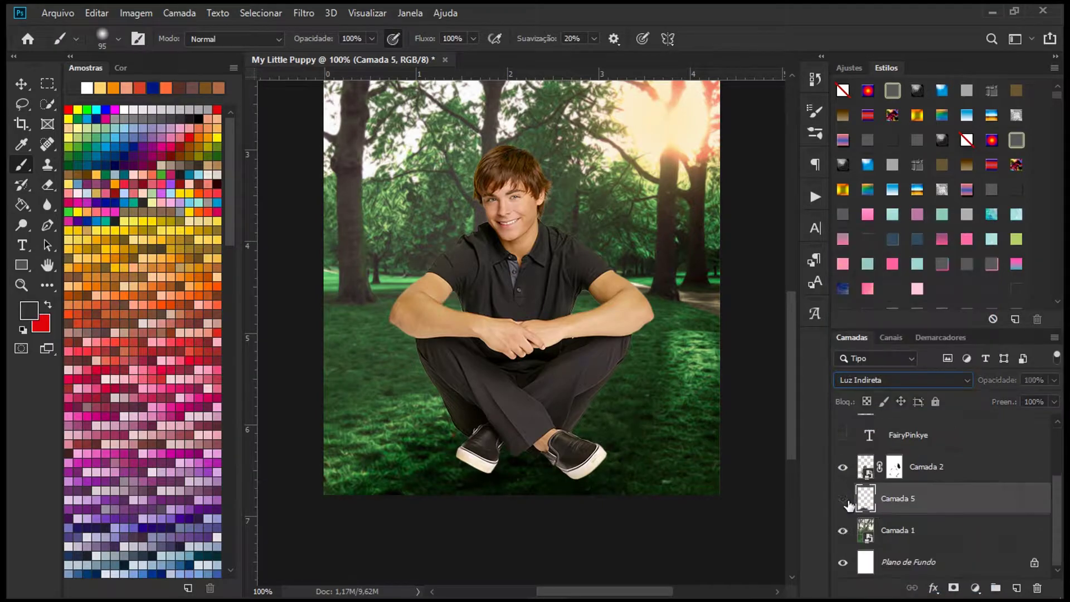
pyautogui.click(843, 498)
# Step: Add a layer above the grey shadow and paint black around the man's shoes with a 46 px soft brush
pyautogui.click(1016, 587)
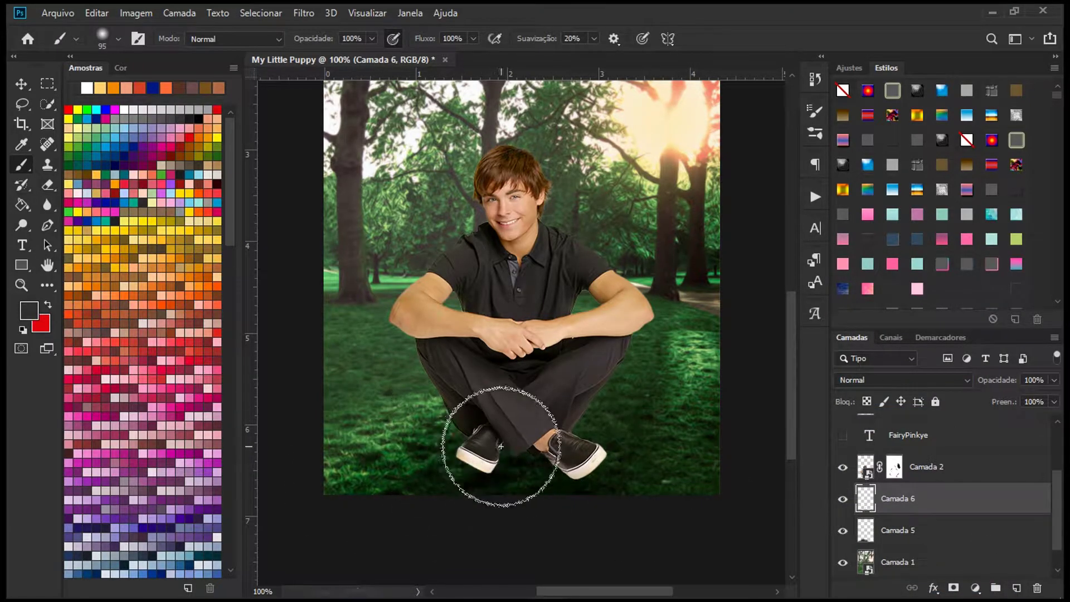
pyautogui.click(195, 121)
pyautogui.click(118, 39)
pyautogui.click(134, 90)
pyautogui.click(617, 8)
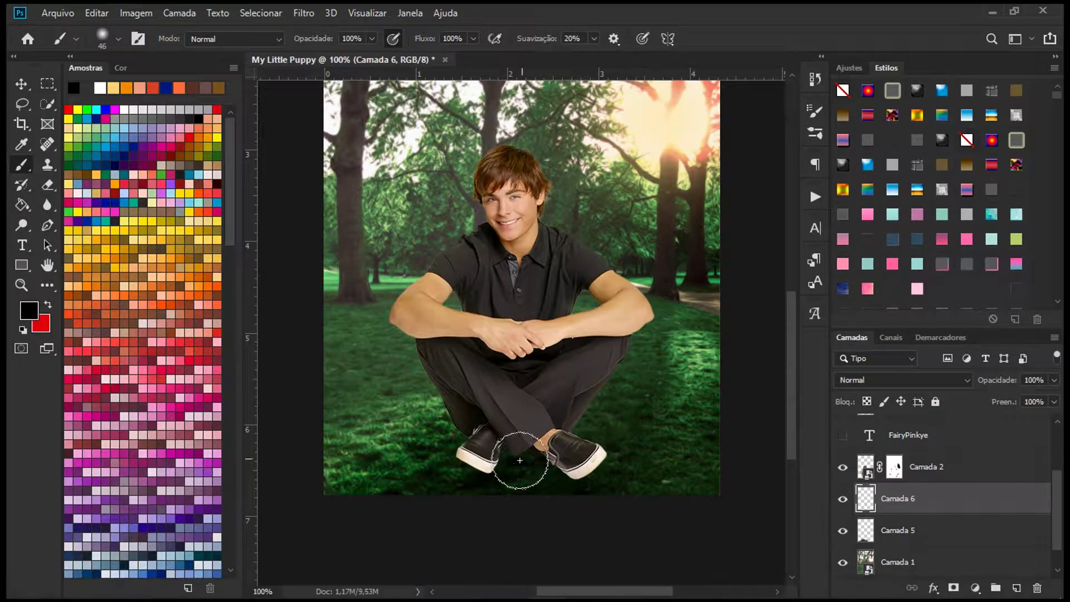
pyautogui.moveTo(473, 467)
pyautogui.mouseDown()
pyautogui.moveTo(524, 457)
pyautogui.moveTo(581, 477)
pyautogui.moveTo(573, 430)
pyautogui.mouseUp()
# Step: Place the black shadow layer above the man's layer and reapply the last filter to it
pyautogui.moveTo(920, 498); pyautogui.dragTo(921, 454)
pyautogui.click(304, 12)
pyautogui.click(307, 31)
# Step: Add a new layer beneath the FairyPinkye text and choose the 95 px brush from hair_brush_set_by_para_vine_d2ek38u, sized to 2 px
pyautogui.scroll(3, 654, 475)
pyautogui.scroll(-1, 688, 470)
pyautogui.scroll(3, 905, 488)
pyautogui.click(1016, 588)
pyautogui.click(105, 43)
pyautogui.moveTo(491, 188); pyautogui.dragTo(491, 511)
pyautogui.scroll(5, 113, 351)
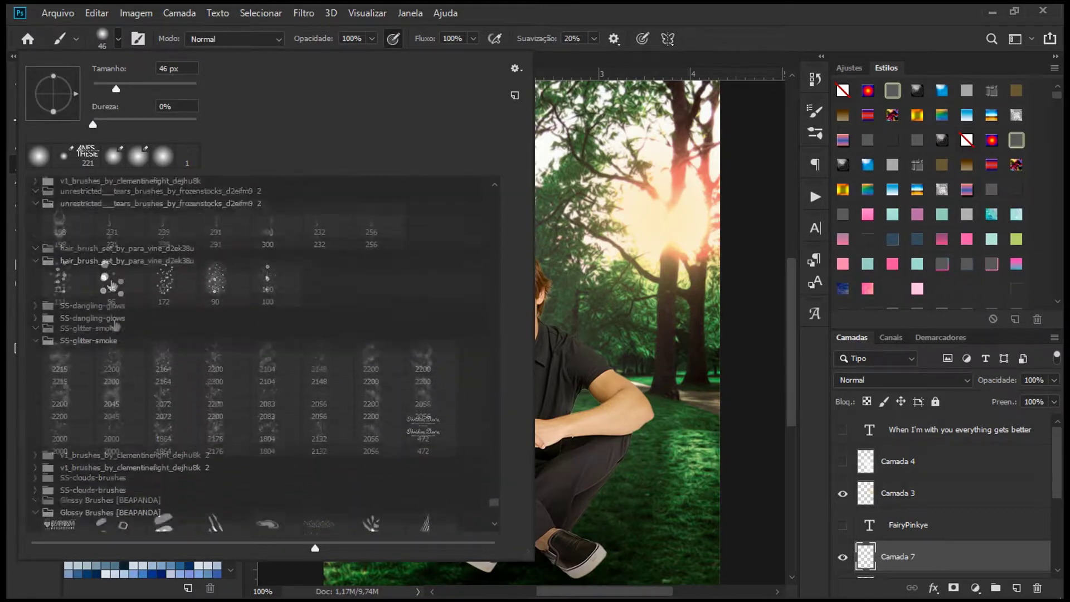
pyautogui.click(115, 373)
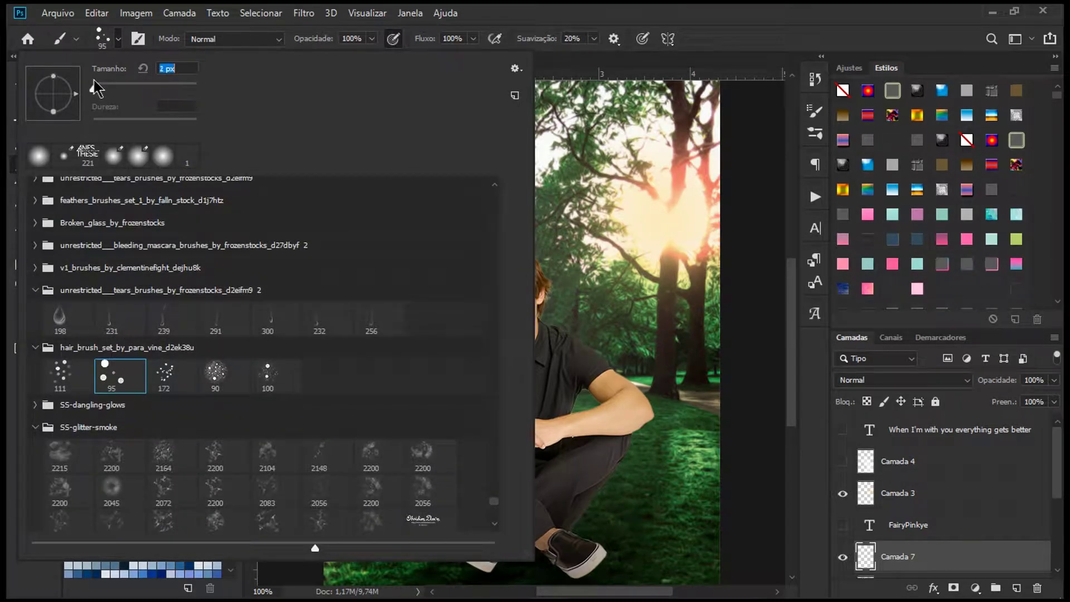
pyautogui.press('Return')
# Step: Sample a brown from the man's hair as the painting colour
pyautogui.press('i')
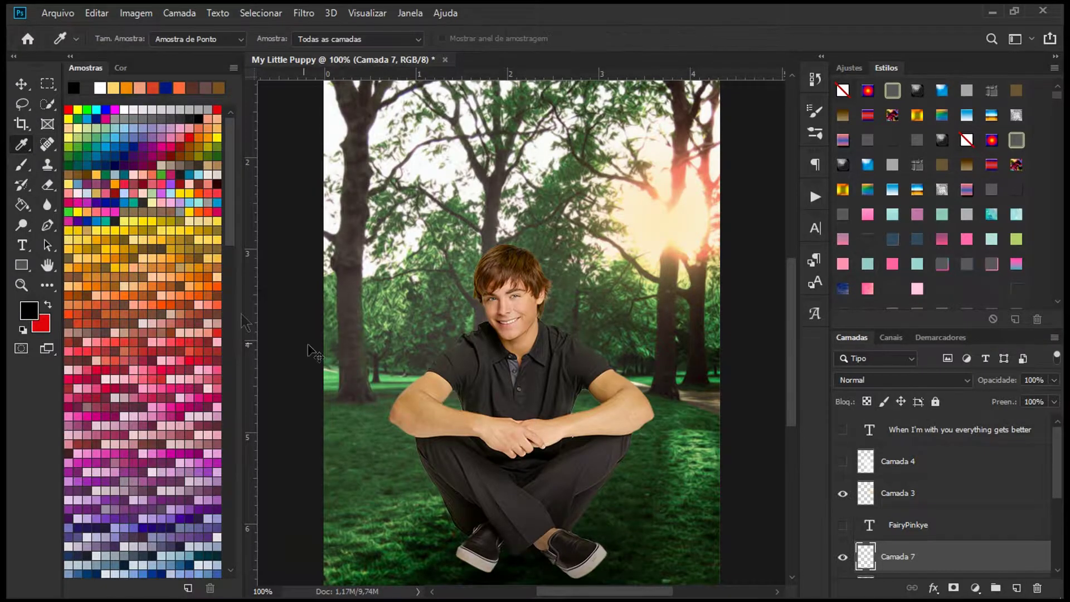
pyautogui.scroll(4, 519, 283)
pyautogui.click(609, 181)
pyautogui.click(618, 189)
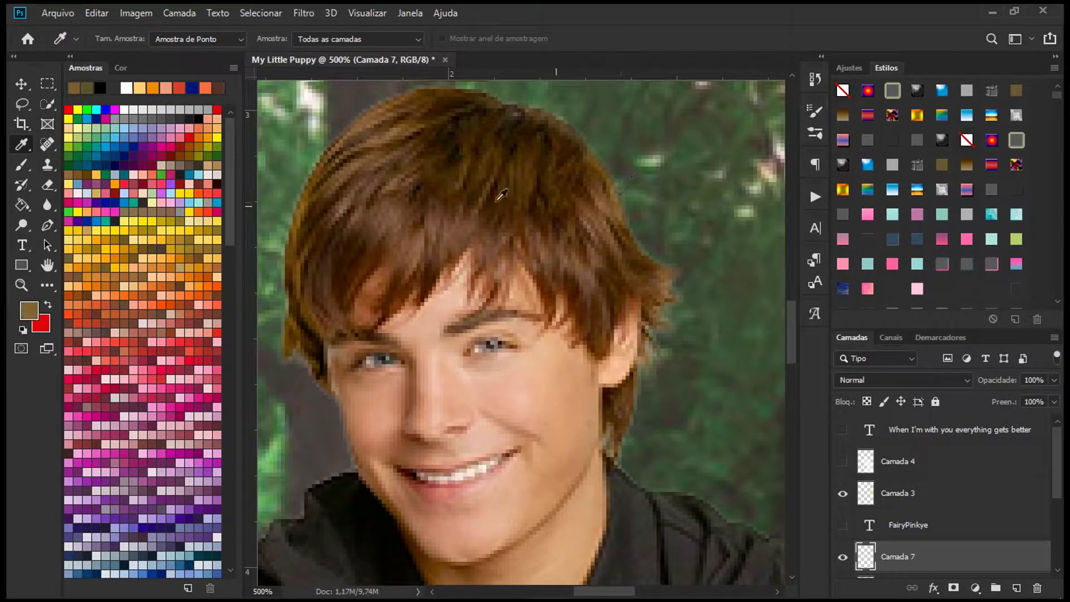
# Step: Paint fine brown strands with the 2 px hair brush around the outer edge of the man's hair
pyautogui.press('b')
pyautogui.scroll(3, 553, 215)
pyautogui.scroll(-2, 619, 359)
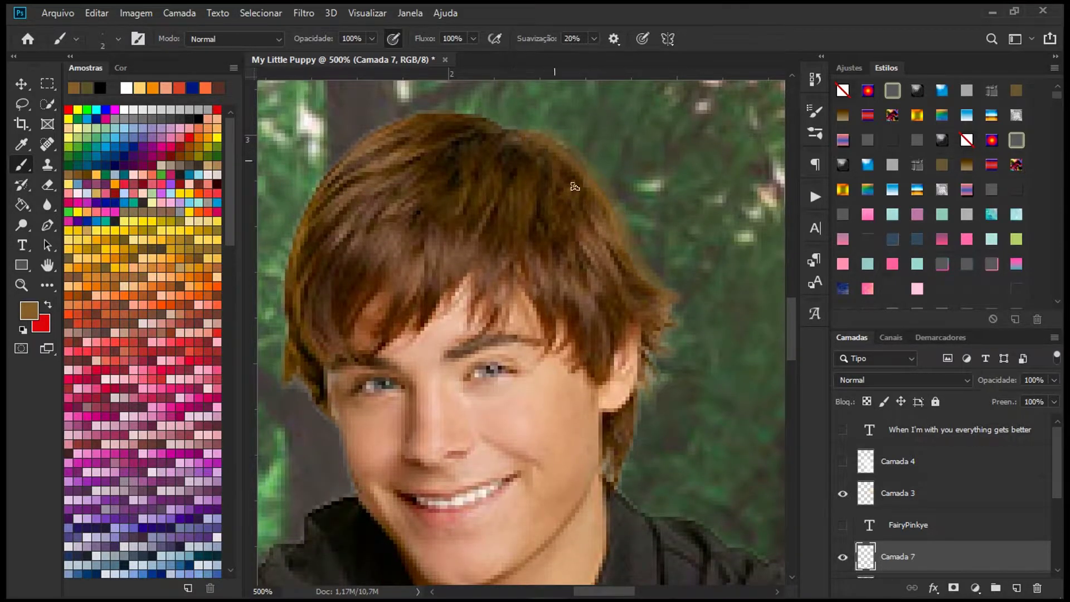
pyautogui.scroll(5, 537, 286)
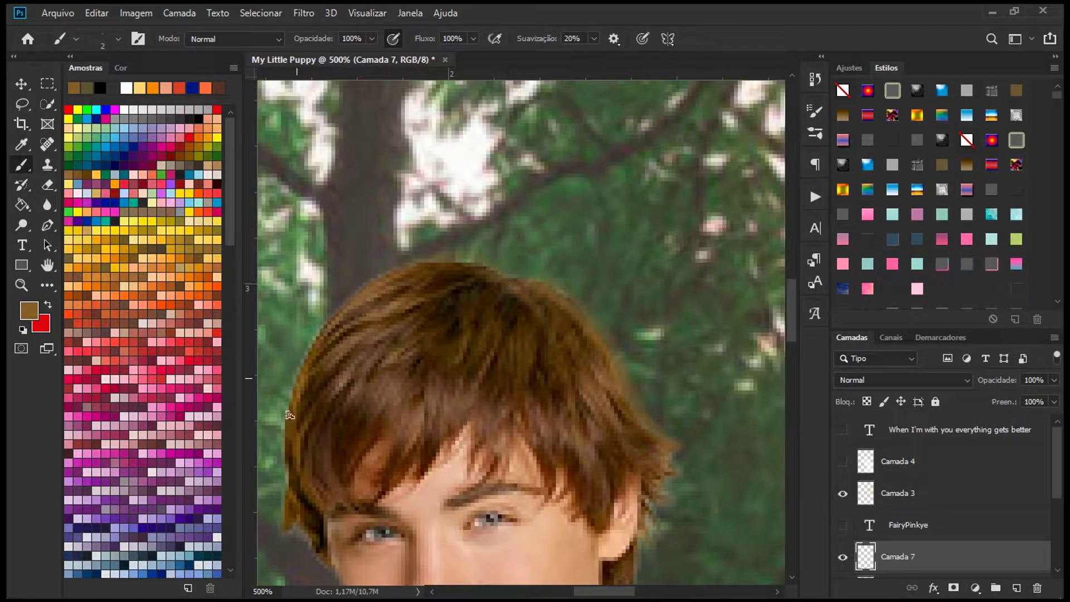
pyautogui.scroll(-3, 458, 211)
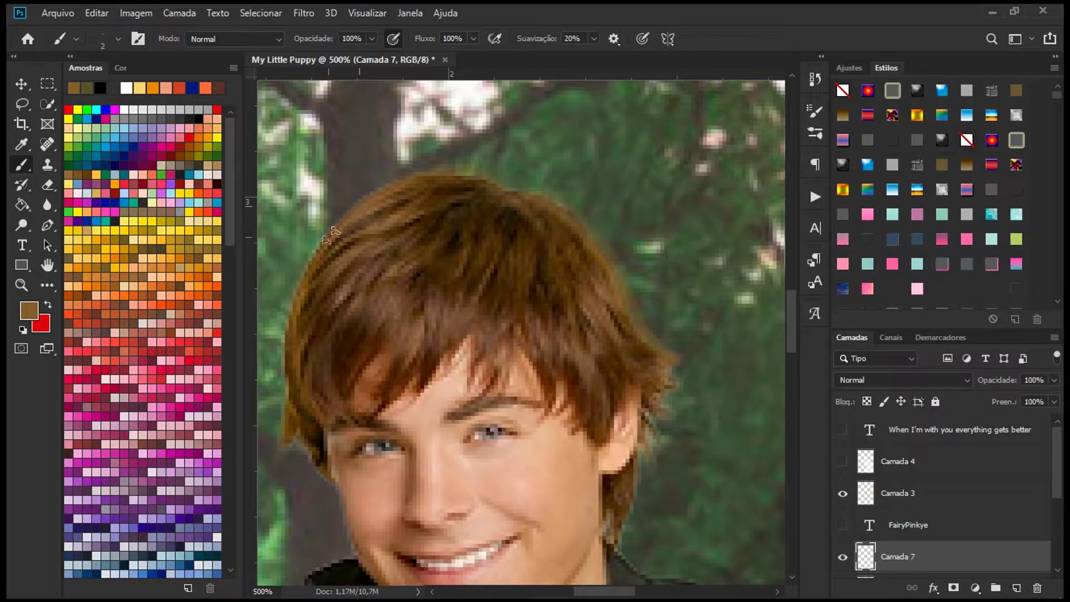
pyautogui.scroll(-3, 322, 383)
pyautogui.scroll(5, 425, 260)
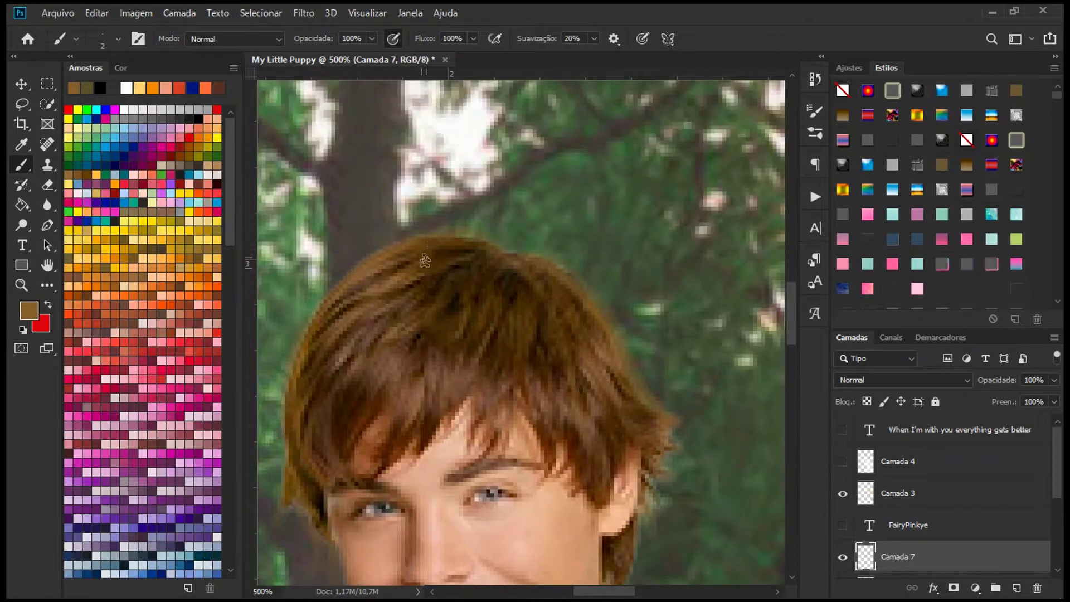
pyautogui.scroll(-5, 511, 256)
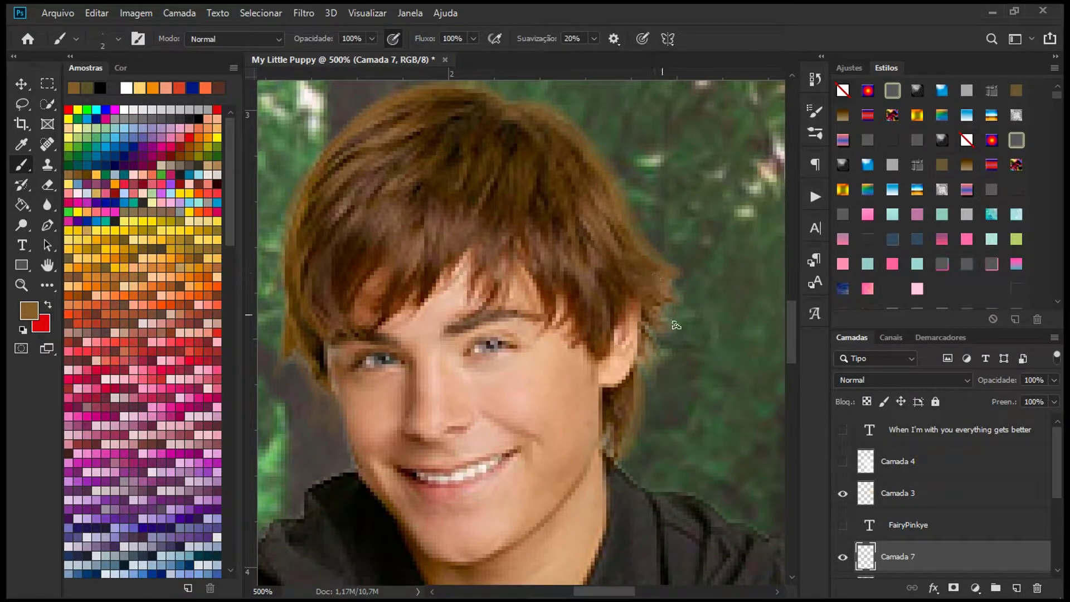
pyautogui.scroll(5, 479, 263)
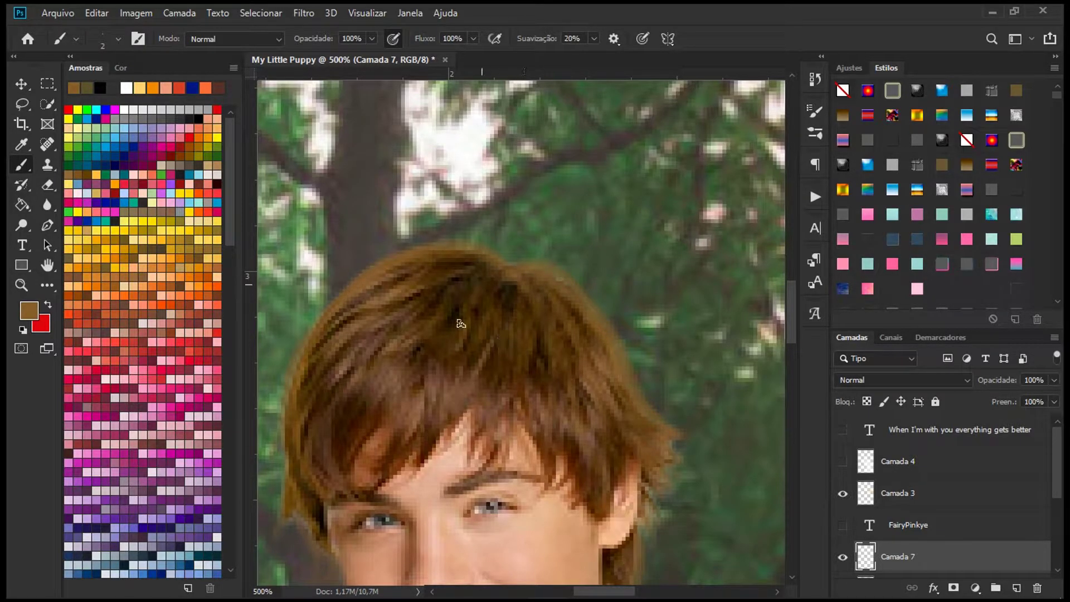
# Step: Add a new layer and set up a 55 px soft brush with a light yellow colour
pyautogui.hotkey('ctrl', '-')
pyautogui.hotkey('ctrl', '-')
pyautogui.hotkey('ctrl', '-')
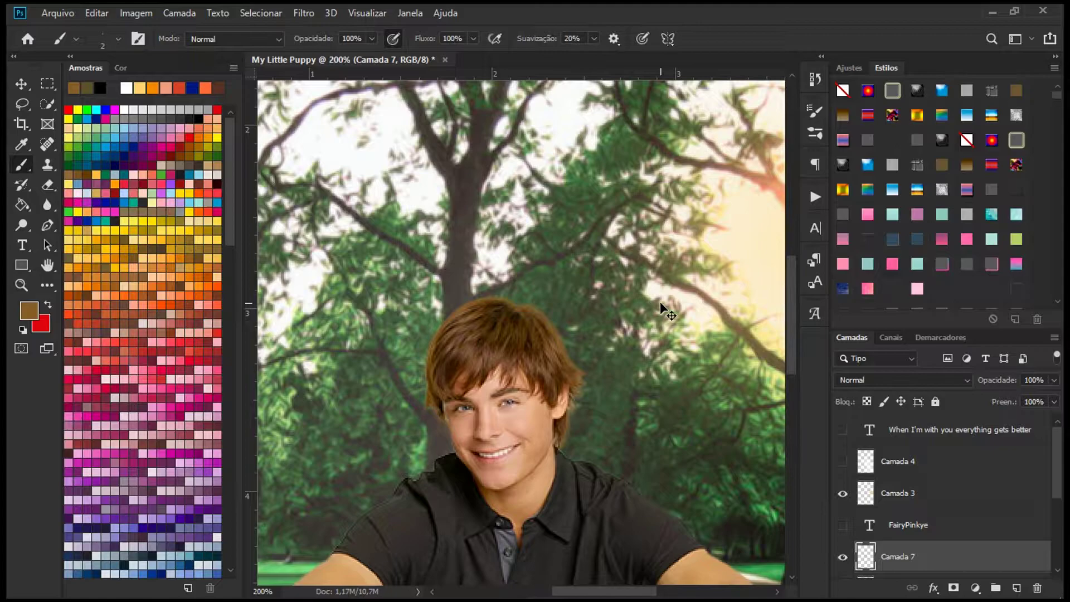
pyautogui.hotkey('ctrl', '-')
pyautogui.hotkey('ctrl', '-')
pyautogui.click(1017, 588)
pyautogui.click(102, 44)
pyautogui.click(116, 87)
pyautogui.press('Return')
pyautogui.click(124, 110)
pyautogui.click(154, 88)
# Step: Paint a soft, blurred yellow glow beside the man's head, with its layer placed directly beneath the man's layer
pyautogui.moveTo(545, 341); pyautogui.dragTo(547, 361)
pyautogui.scroll(-3, 946, 493)
pyautogui.moveTo(946, 429); pyautogui.dragTo(936, 532)
pyautogui.moveTo(509, 329); pyautogui.dragTo(553, 389)
pyautogui.click(302, 13)
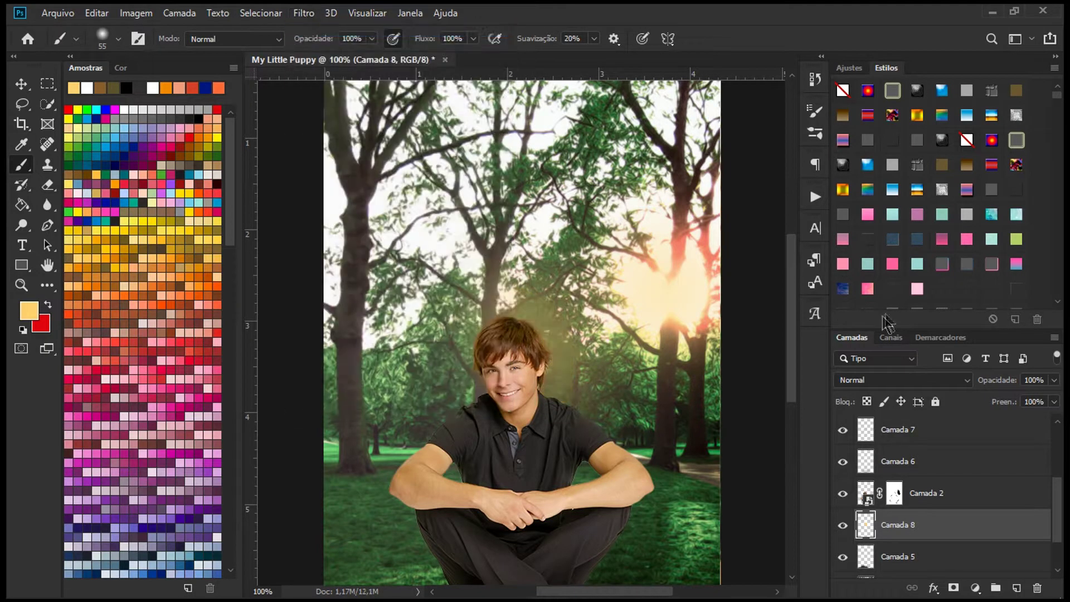
# Step: Set the yellow glow layer's blend mode to Luz Brilhante and hide the Camada 3 layer
pyautogui.click(891, 379)
pyautogui.click(870, 434)
pyautogui.scroll(5, 891, 501)
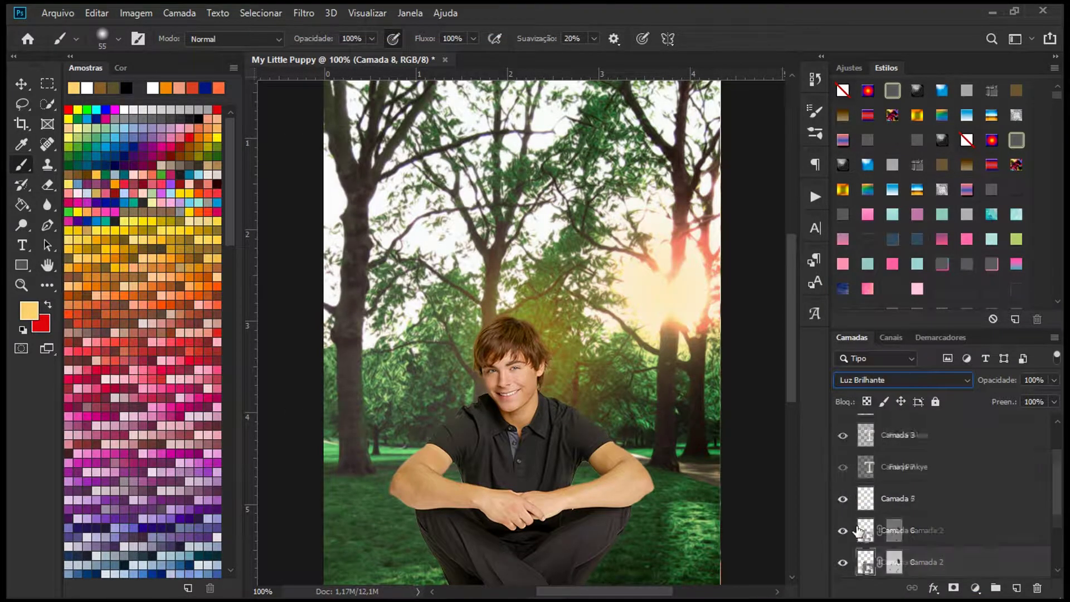
pyautogui.click(841, 496)
pyautogui.hotkey('ctrl', '-')
pyautogui.hotkey('ctrl', '-')
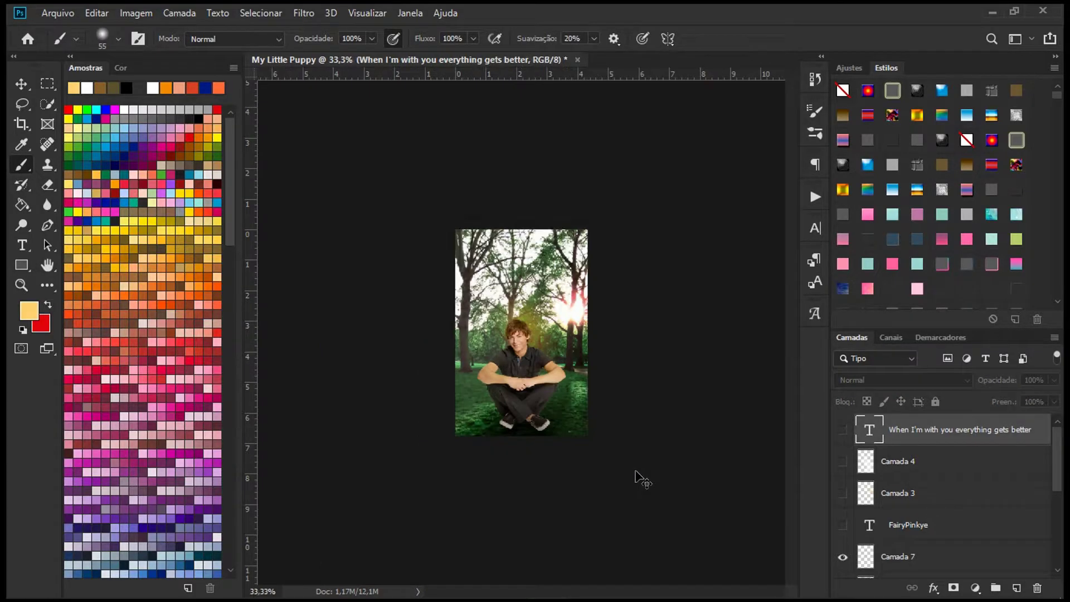
# Step: Bring the 360_F_232995461 light overlay from the Overlays Luz folder inside texturas II into the cover
pyautogui.hotkey('ctrl', '1')
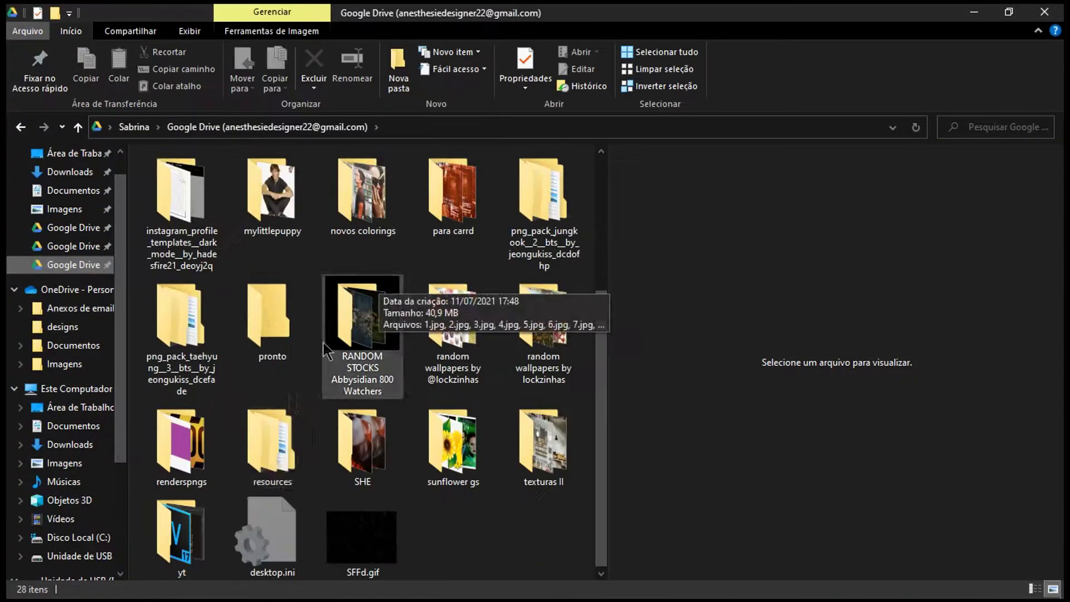
pyautogui.doubleClick(543, 446)
pyautogui.doubleClick(479, 334)
pyautogui.click(454, 457)
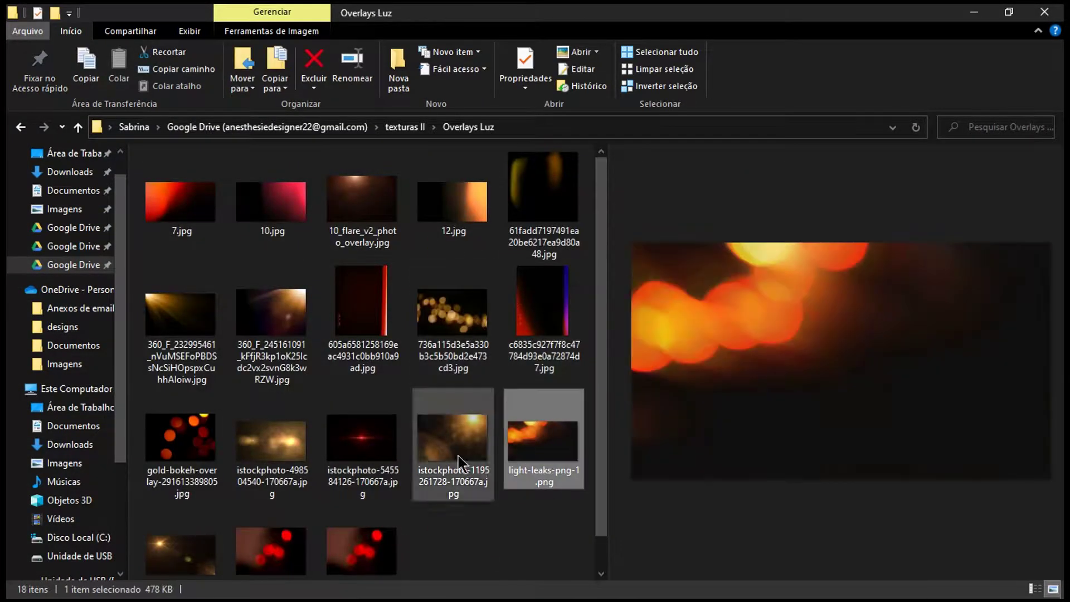
pyautogui.click(206, 326)
pyautogui.click(279, 303)
pyautogui.moveTo(184, 312); pyautogui.dragTo(523, 357)
# Step: Flip the light overlay horizontally and fit it over the park so its light shines from the upper-right corner
pyautogui.rightClick(533, 354)
pyautogui.click(597, 535)
pyautogui.moveTo(597, 387); pyautogui.dragTo(597, 195)
pyautogui.moveTo(522, 346); pyautogui.dragTo(521, 445)
pyautogui.moveTo(690, 301); pyautogui.dragTo(624, 296)
pyautogui.click(649, 38)
pyautogui.click(648, 40)
# Step: Set the light overlay's blend mode to Divisão
pyautogui.click(869, 380)
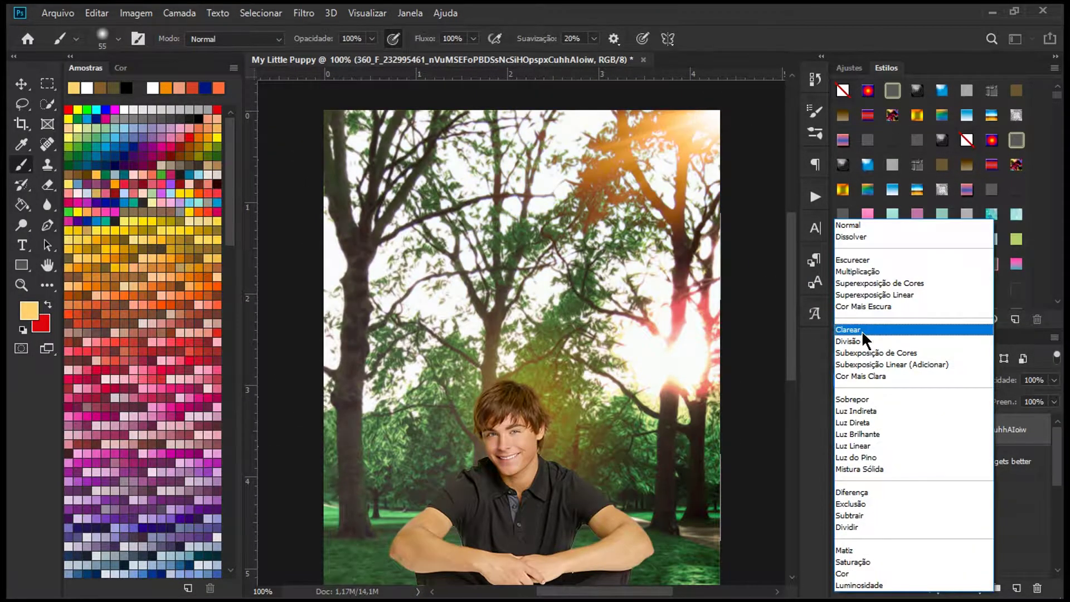
pyautogui.click(851, 345)
pyautogui.hotkey('ctrl', '-')
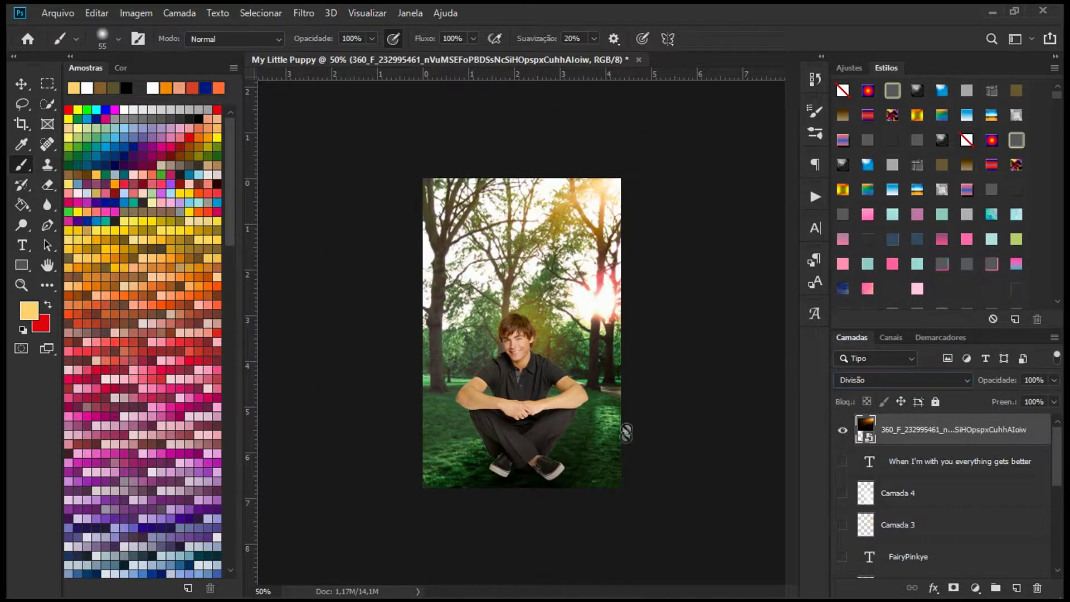
# Step: Add a layer directly above the man's layer and choose the 95 px brush from hair_brush_set_by_para_vine_d2ek38u, sized to 2 px
pyautogui.scroll(-5, 943, 496)
pyautogui.click(943, 493)
pyautogui.click(1016, 587)
pyautogui.hotkey('ctrl', '+')
pyautogui.hotkey('ctrl', '+')
pyautogui.hotkey('ctrl', '+')
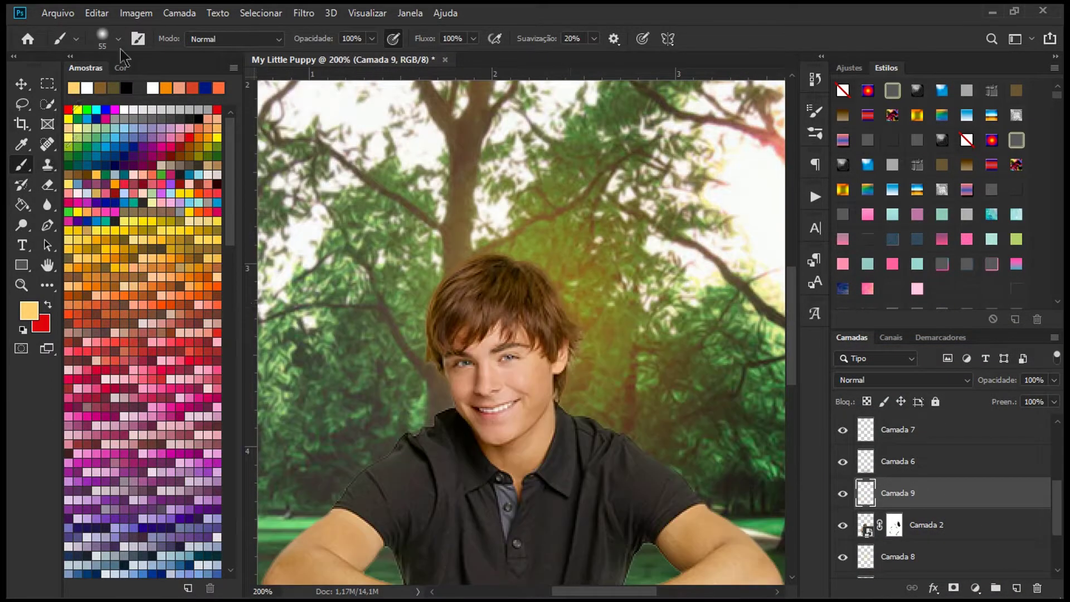
pyautogui.click(118, 39)
pyautogui.scroll(-3, 205, 353)
pyautogui.scroll(1, 205, 353)
pyautogui.click(120, 239)
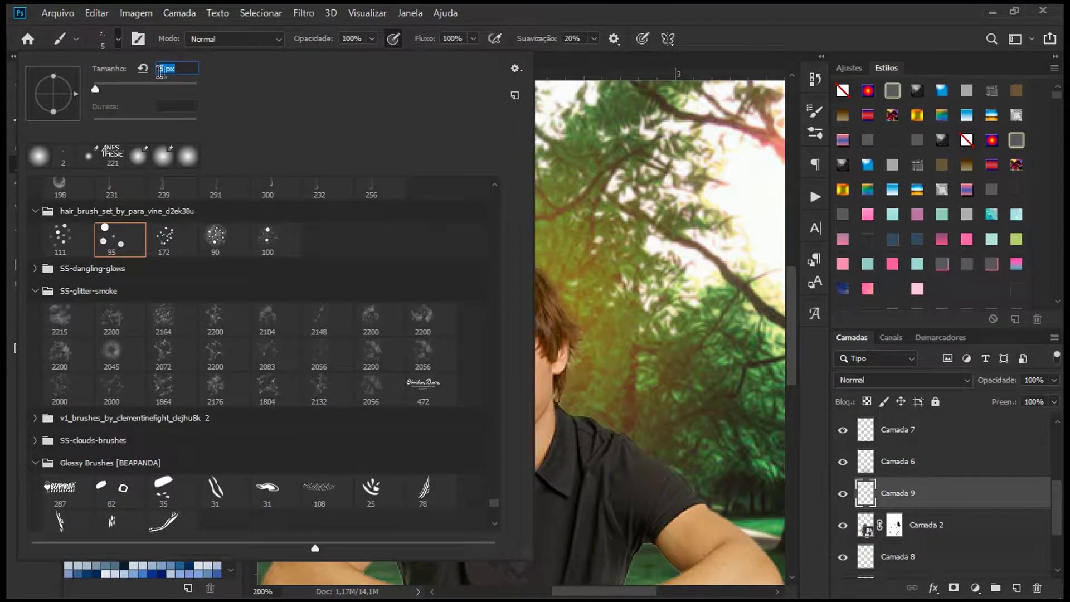
pyautogui.press('Return')
# Step: Paint thin white highlight strands around the outline of the man's hair
pyautogui.hotkey('ctrl', '+')
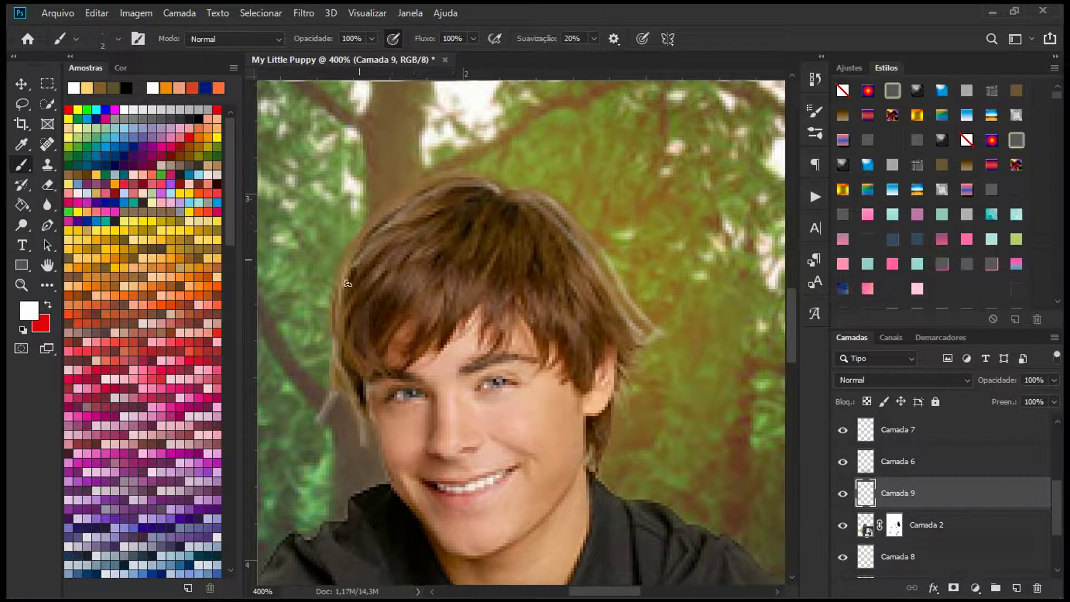
pyautogui.scroll(3, 513, 271)
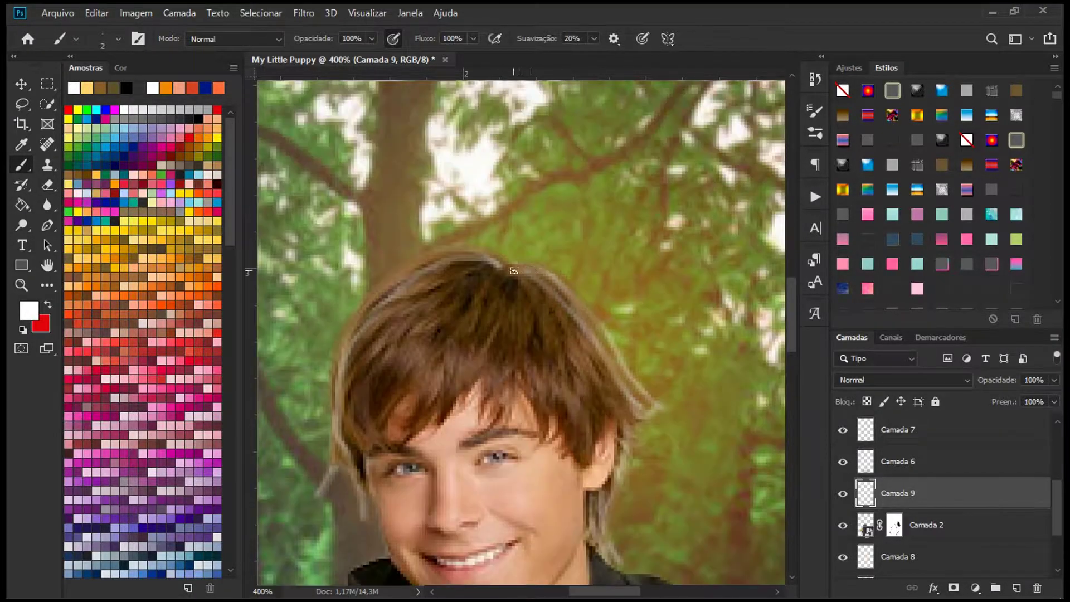
pyautogui.scroll(1, 502, 288)
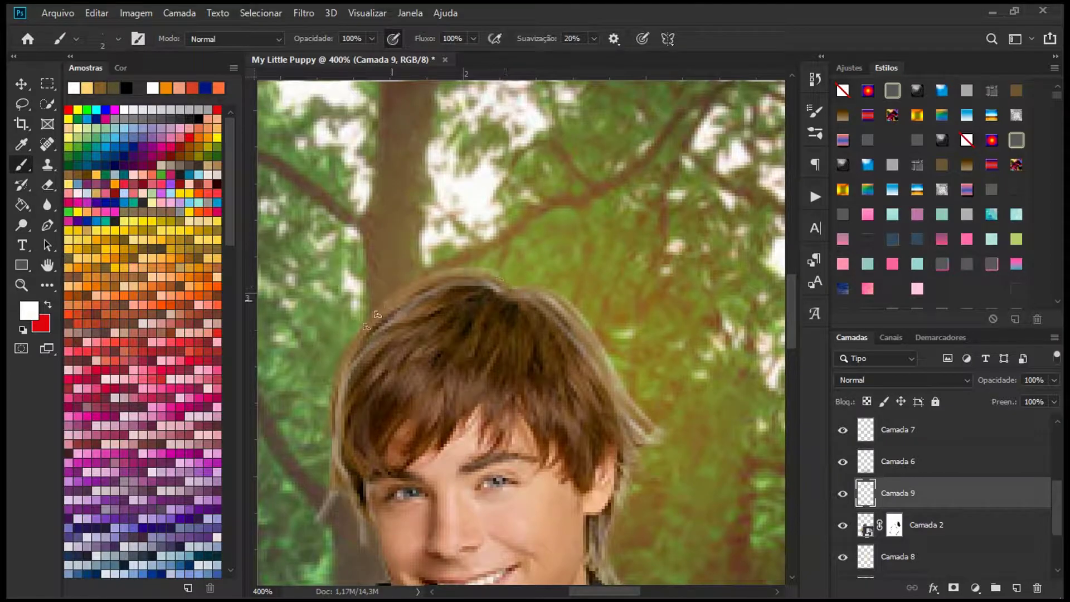
pyautogui.scroll(-4, 521, 334)
# Step: Set the white strands layer's blend mode to Sobrepor and compare the image with the layer hidden and shown
pyautogui.click(903, 379)
pyautogui.click(892, 403)
pyautogui.press('e')
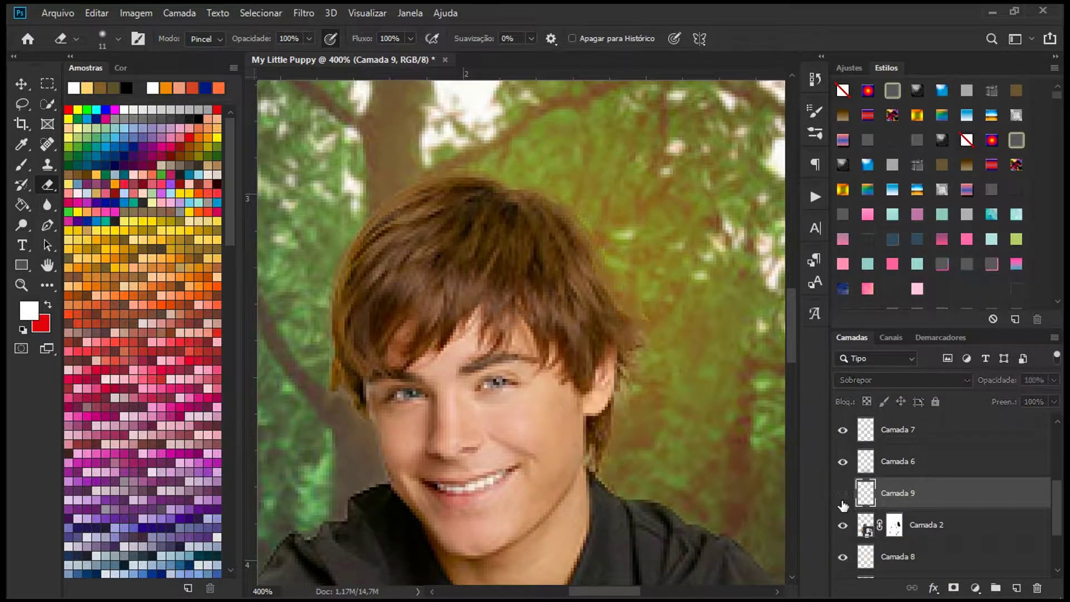
pyautogui.click(850, 463)
# Step: Show the Camada 4 layer and erase some of its light over the man's chest with a 71 px soft eraser
pyautogui.scroll(3, 844, 435)
pyautogui.click(865, 493)
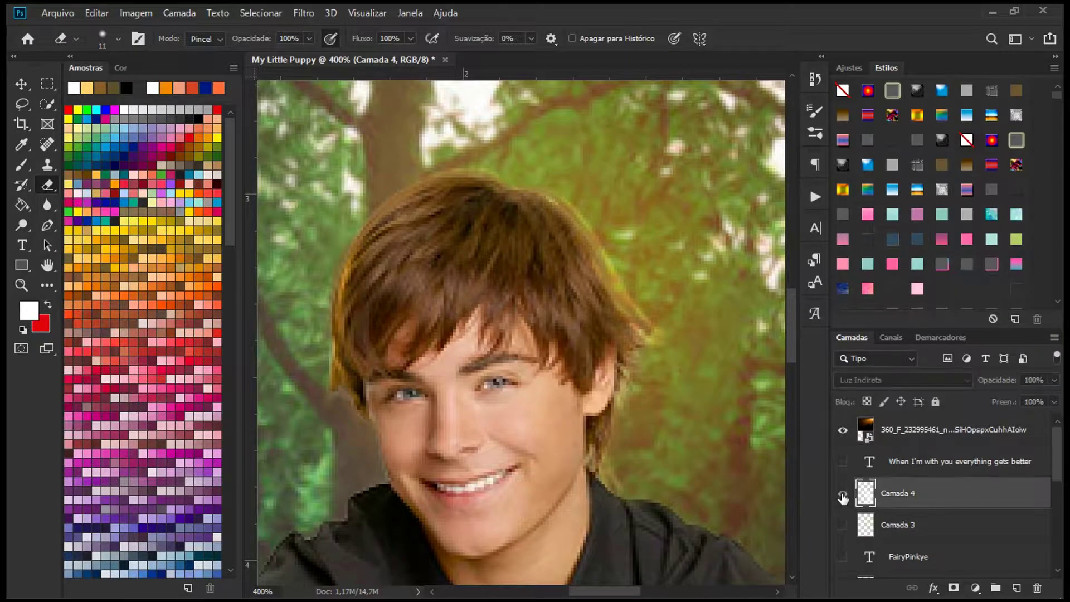
pyautogui.click(843, 494)
pyautogui.hotkey('ctrl', '-')
pyautogui.hotkey('ctrl', '-')
pyautogui.hotkey('ctrl', '-')
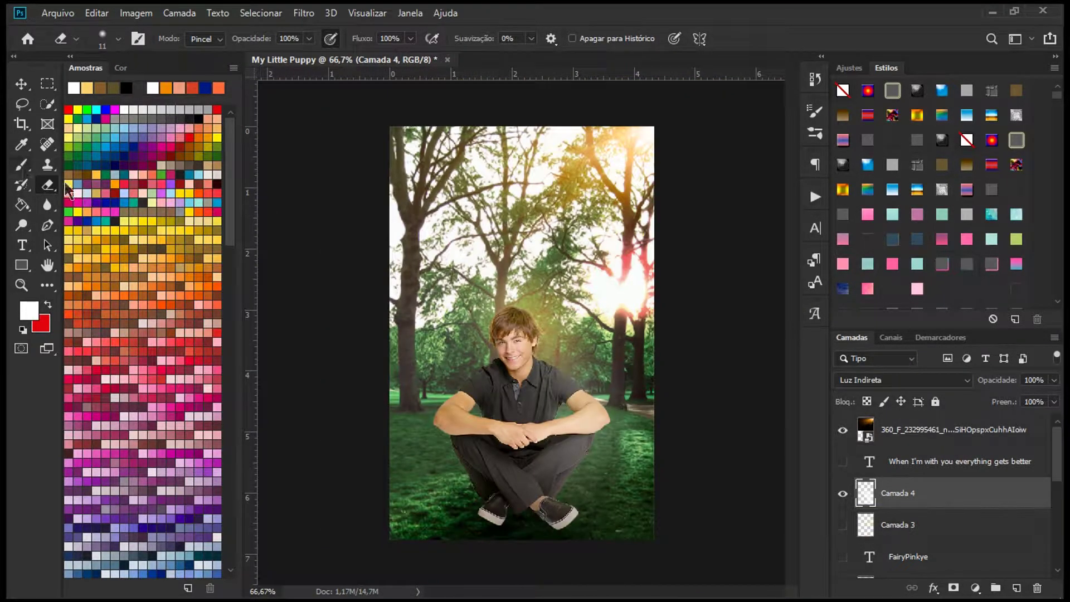
pyautogui.click(118, 38)
pyautogui.click(129, 89)
pyautogui.moveTo(530, 347)
pyautogui.mouseDown()
pyautogui.moveTo(502, 390)
pyautogui.moveTo(547, 393)
pyautogui.mouseUp()
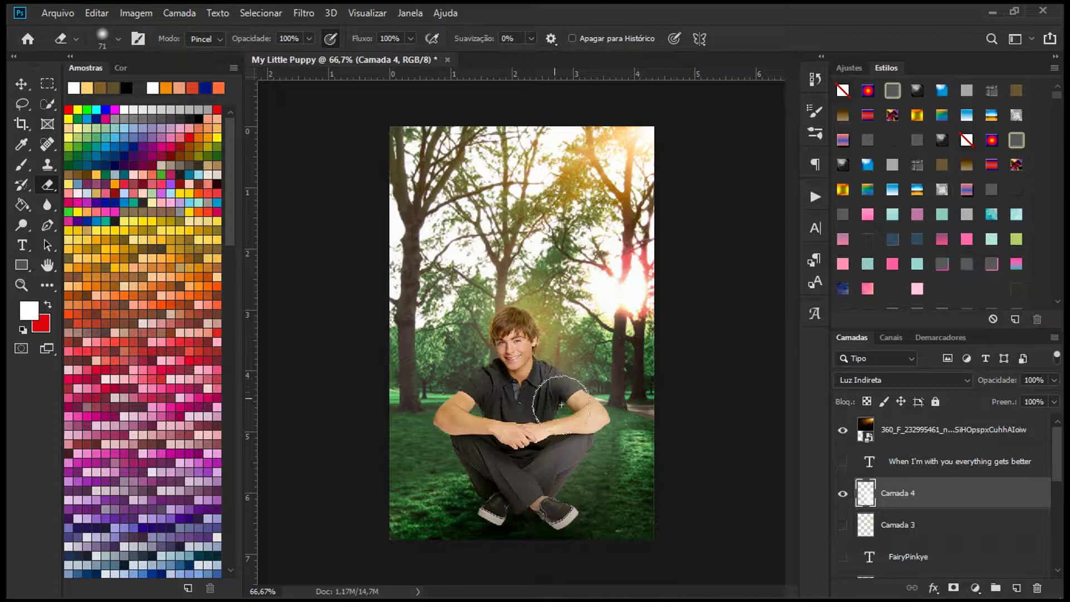
# Step: Set Camada 4's blend mode to Normal and hide the layer
pyautogui.click(869, 379)
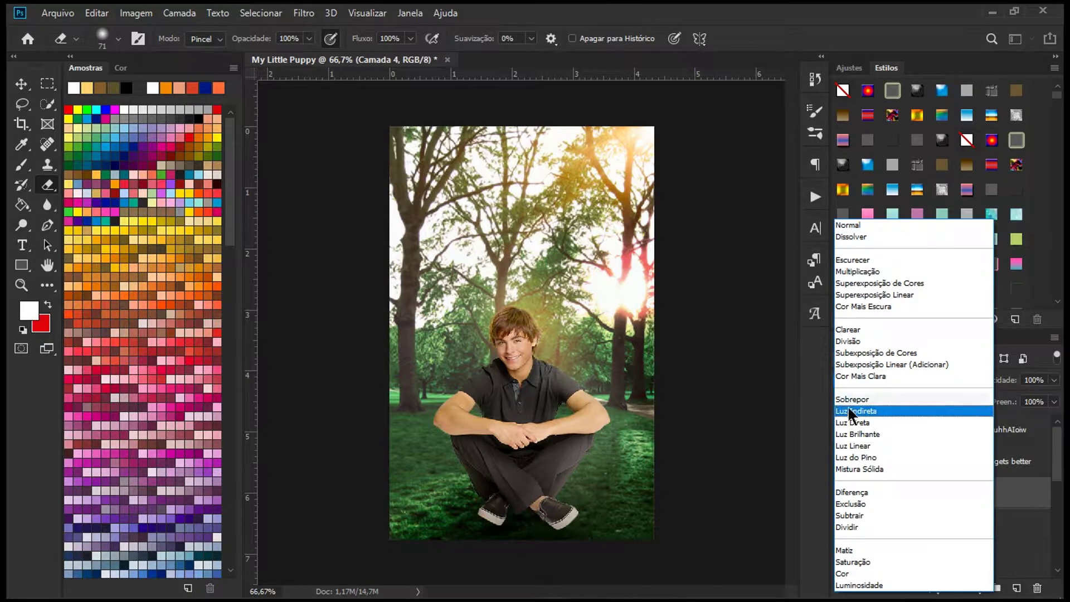
pyautogui.click(869, 225)
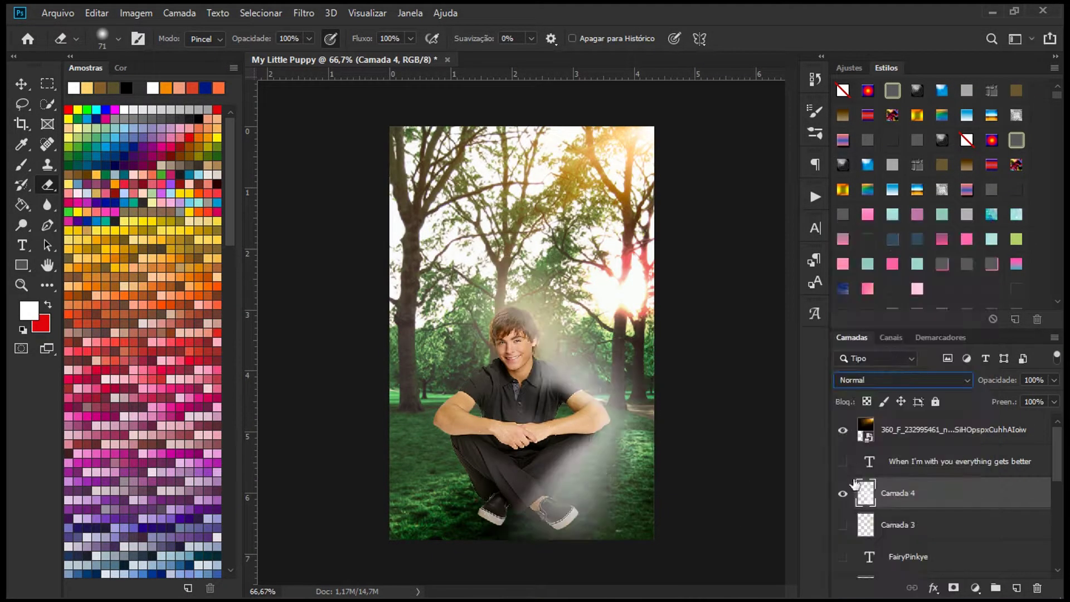
pyautogui.click(842, 493)
# Step: Delete the Camada 3 layer and add a new layer directly above Camada 7
pyautogui.click(886, 526)
pyautogui.press('Delete')
pyautogui.click(892, 556)
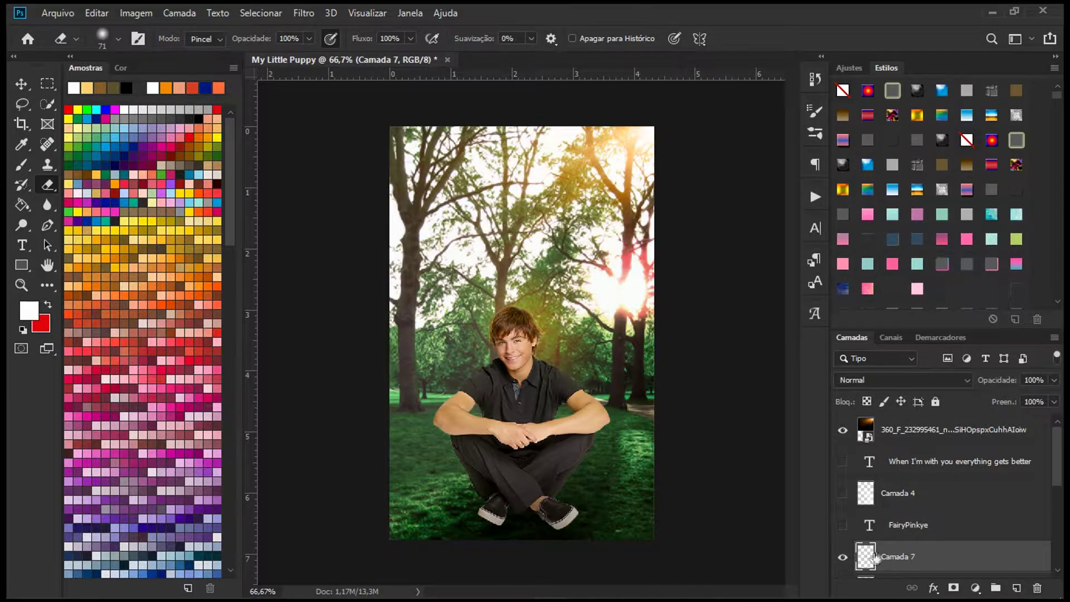
pyautogui.hotkey('ctrl', '+')
pyautogui.hotkey('ctrl', '+')
pyautogui.click(952, 588)
pyautogui.hotkey('ctrl', 'z')
pyautogui.click(1016, 588)
# Step: Choose a soft round brush and set its size to 11 px
pyautogui.press('b')
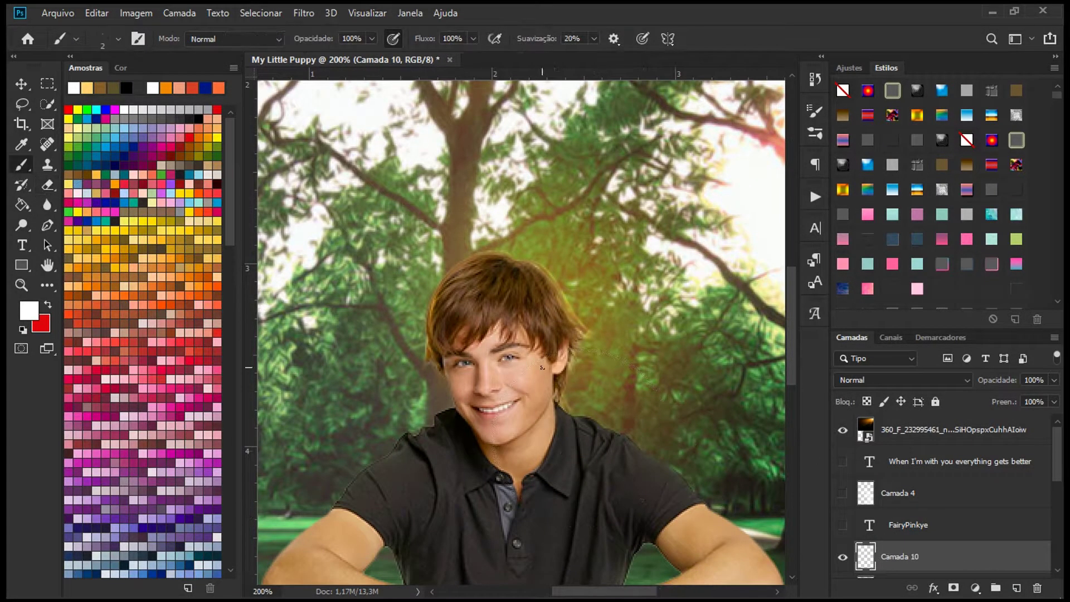
pyautogui.click(118, 39)
pyautogui.scroll(-10, 359, 392)
pyautogui.click(172, 422)
pyautogui.click(115, 88)
pyautogui.press('Return')
# Step: Paint soft white highlights on the man's cheeks, chin and nose bridge
pyautogui.press('i')
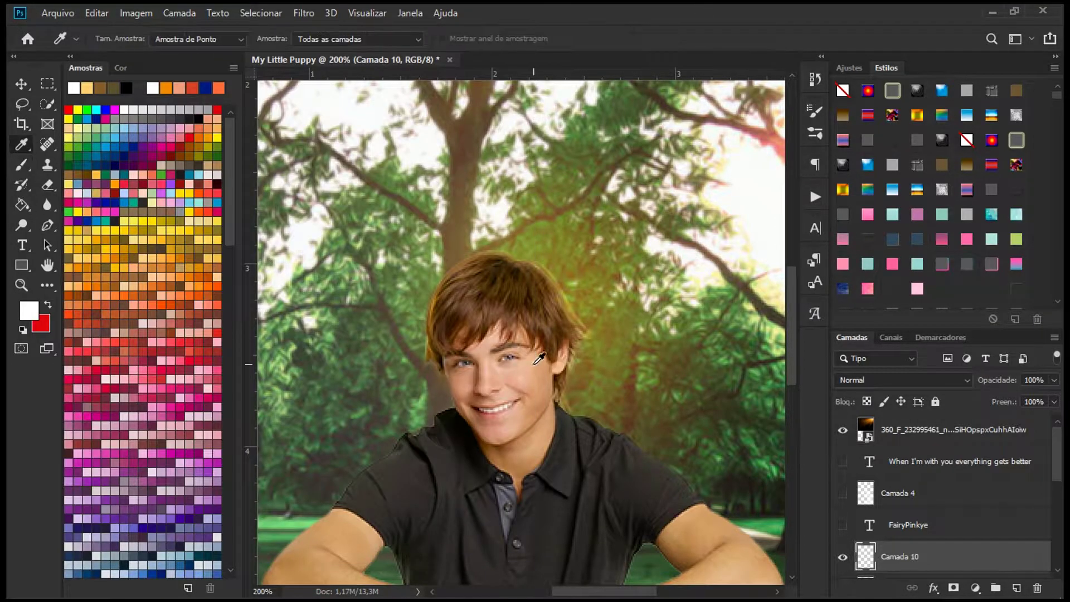
pyautogui.hotkey('ctrl', '+')
pyautogui.hotkey('ctrl', '+')
pyautogui.hotkey('ctrl', '+')
pyautogui.press('b')
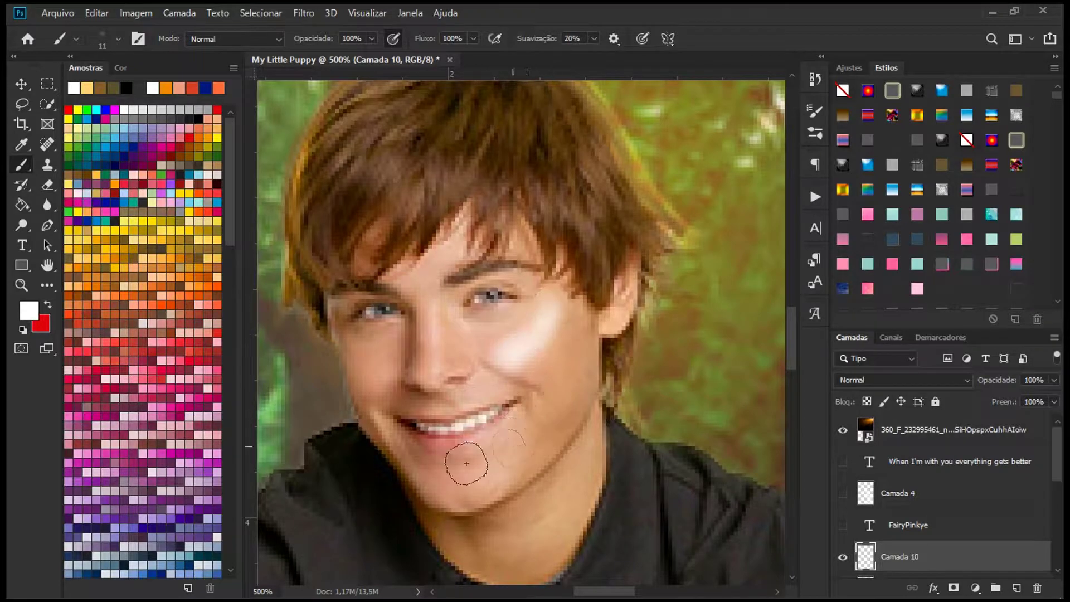
pyautogui.moveTo(505, 450); pyautogui.dragTo(463, 502)
pyautogui.moveTo(422, 315); pyautogui.dragTo(430, 370)
pyautogui.moveTo(347, 336); pyautogui.dragTo(348, 334)
# Step: Set the face highlight layer's blend mode to Sobrepor and soften it with a Gaussian blur (Desfoque Gaussiano)
pyautogui.click(902, 380)
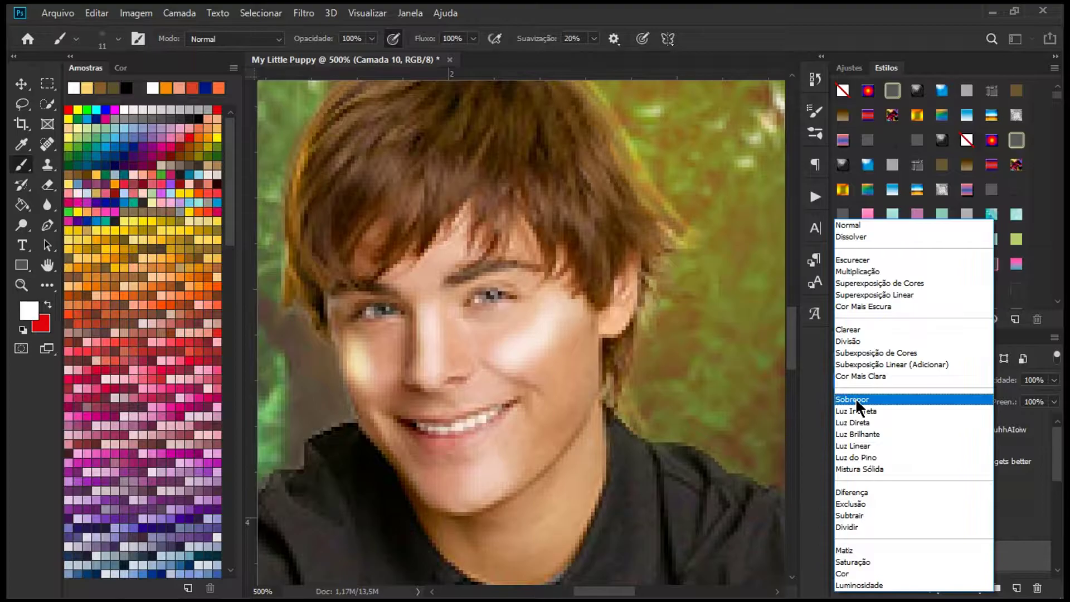
pyautogui.click(856, 399)
pyautogui.press('r')
pyautogui.click(304, 13)
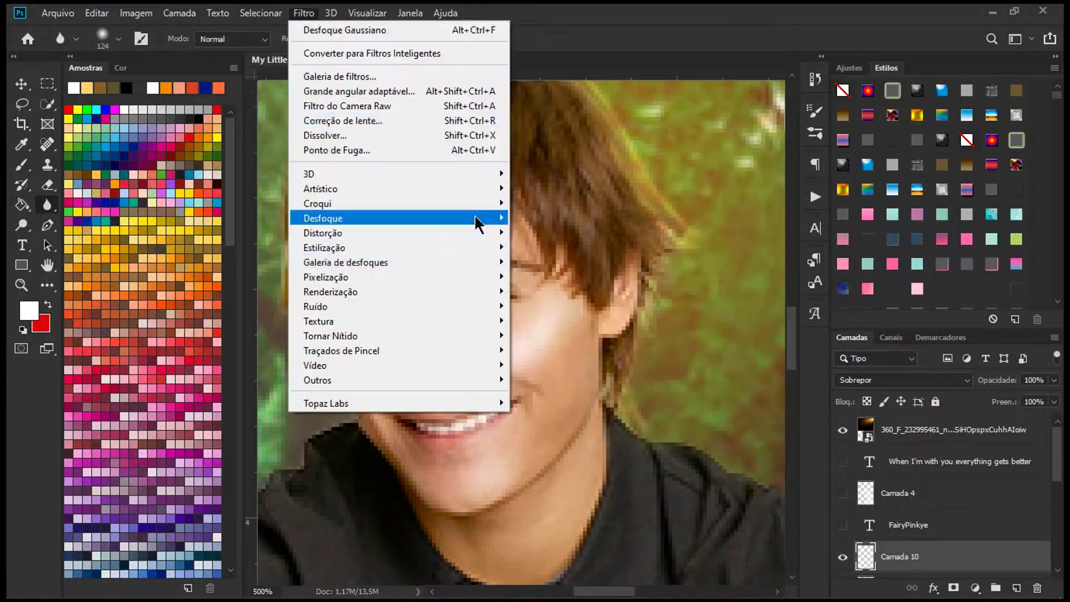
pyautogui.moveTo(477, 227)
pyautogui.click(557, 310)
pyautogui.moveTo(208, 469); pyautogui.dragTo(149, 469)
pyautogui.click(327, 260)
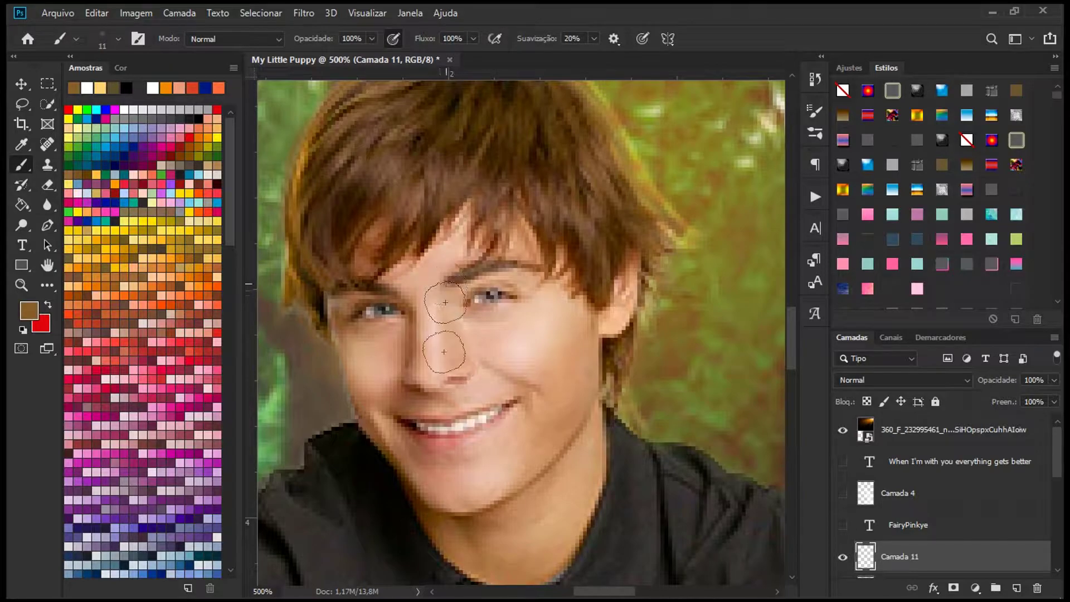
# Step: Paint soft brown contour shading beside the man's nose bridge, on his cheek and under his chin on Camada 11
pyautogui.moveTo(445, 302); pyautogui.dragTo(448, 368)
pyautogui.moveTo(406, 334); pyautogui.dragTo(406, 348)
pyautogui.scroll(-3, 535, 390)
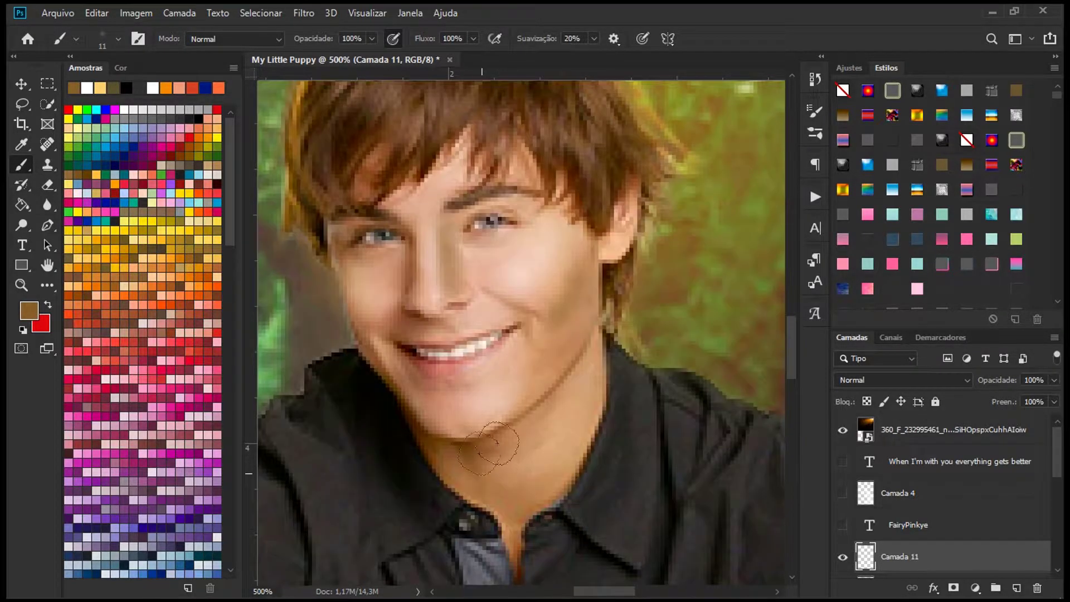
pyautogui.scroll(2, 435, 278)
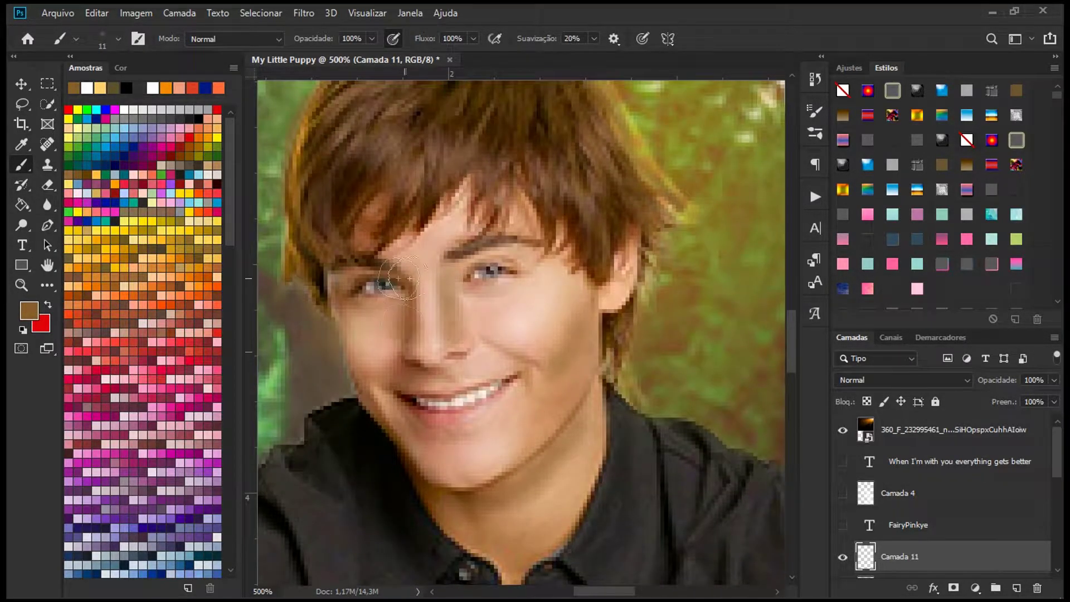
# Step: Set the brown contour layer's blend mode to Luz Direta and soften it with a blur filter
pyautogui.click(869, 380)
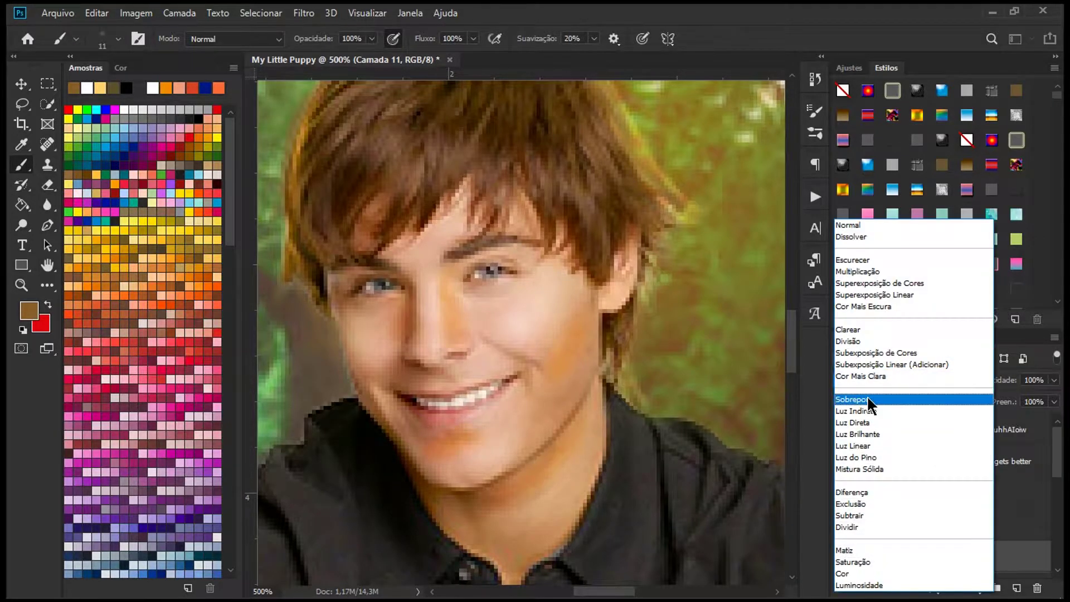
pyautogui.click(891, 423)
pyautogui.click(295, 16)
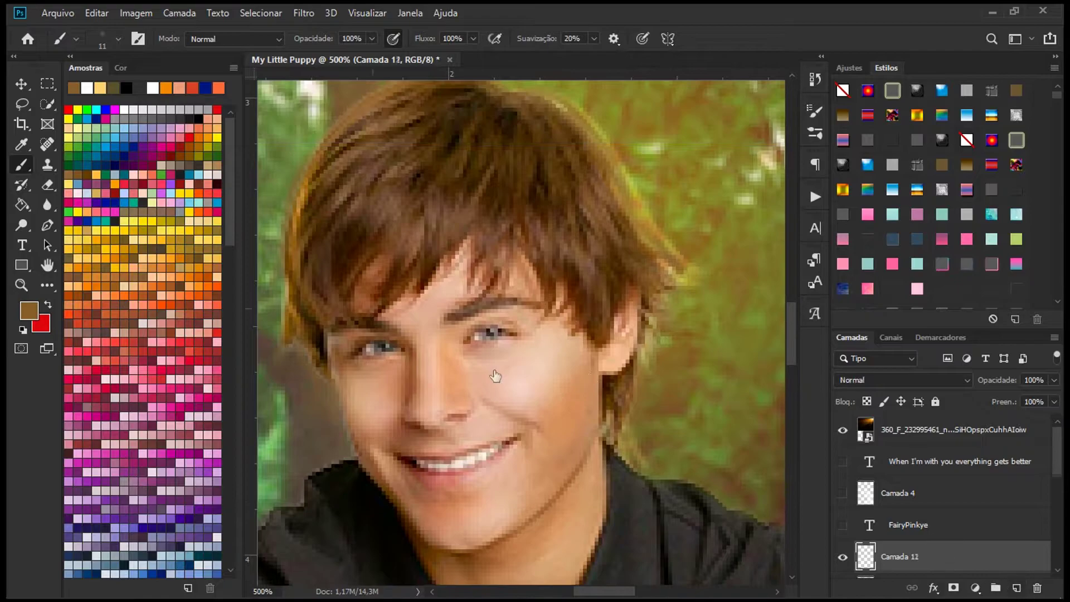
# Step: Choose the brush labelled 390 in the NoY_brushes1 set and make it 5 px for white eye highlights
pyautogui.rightClick(495, 376)
pyautogui.scroll(-10, 249, 344)
pyautogui.scroll(-15, 249, 344)
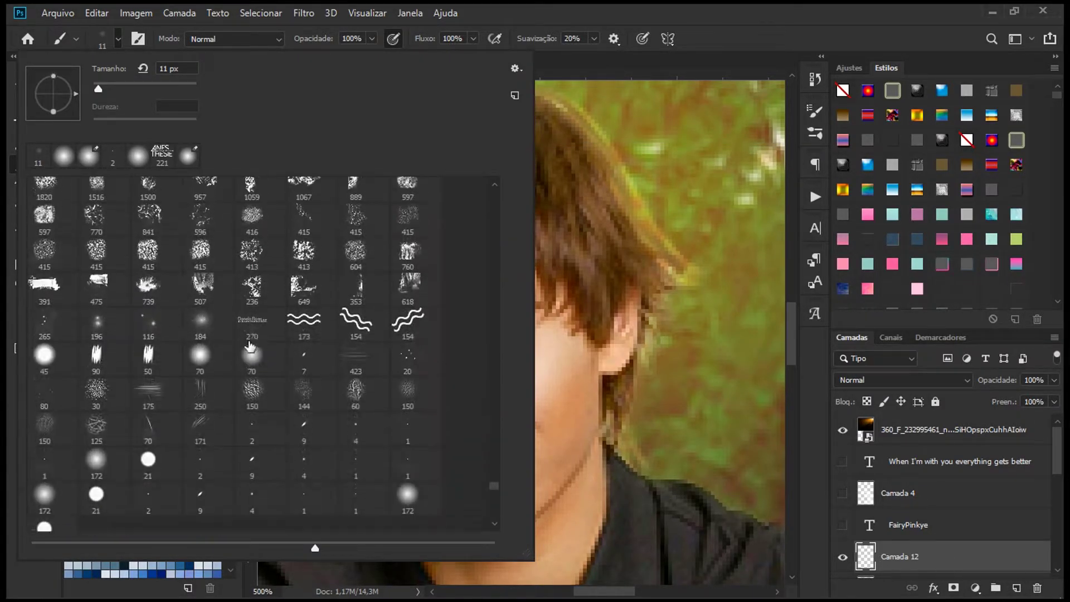
pyautogui.click(118, 319)
pyautogui.moveTo(180, 89); pyautogui.dragTo(99, 88)
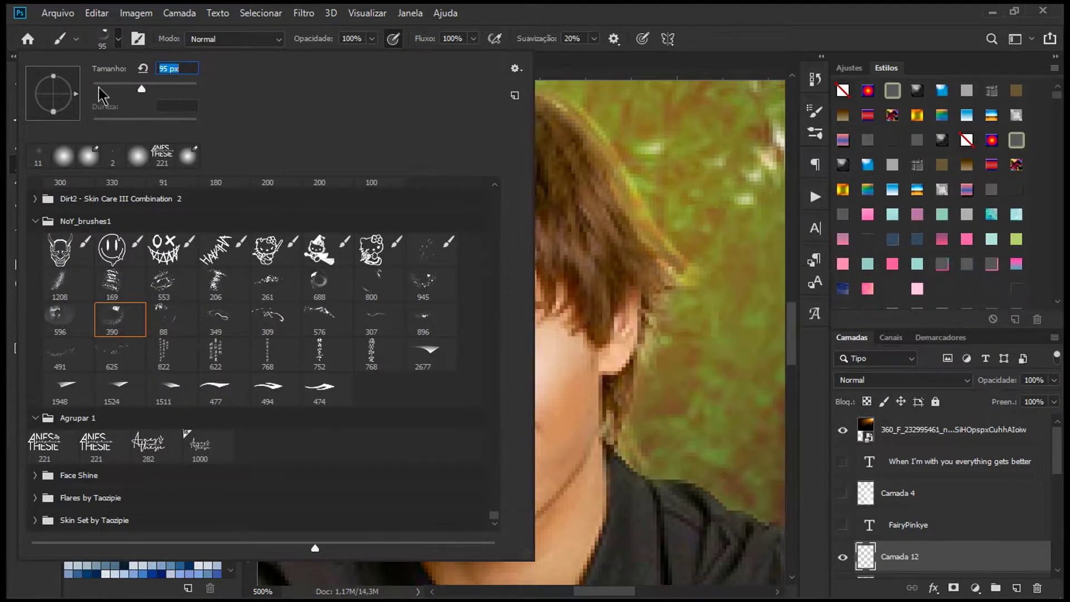
pyautogui.click(161, 68)
pyautogui.write('5')
pyautogui.press('Return')
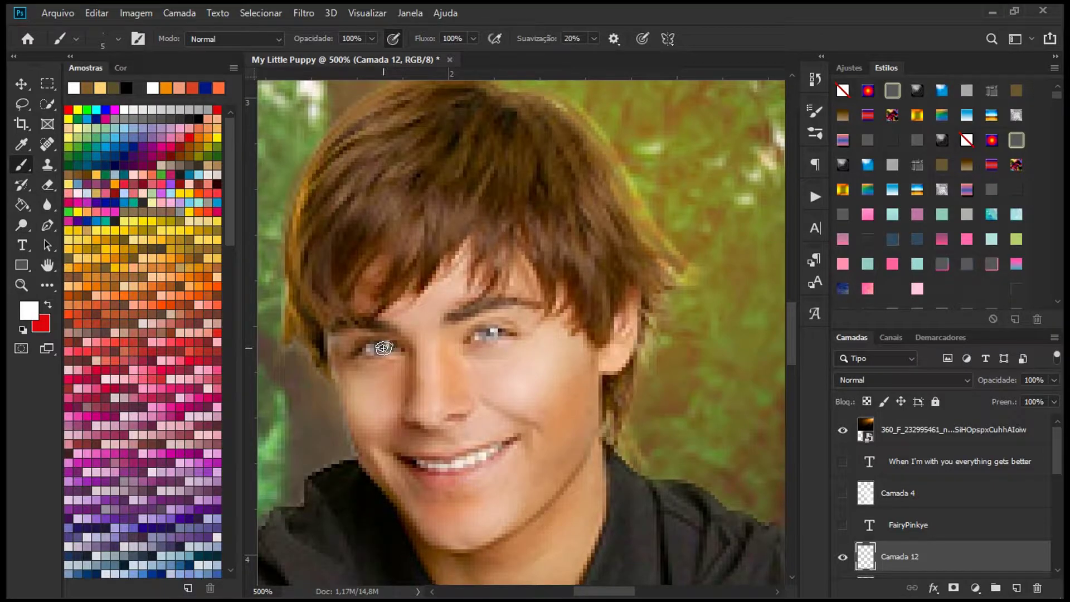
# Step: Set the eye highlight layer's blend mode to Sobrepor and set the Eraser size to 10 px
pyautogui.click(894, 380)
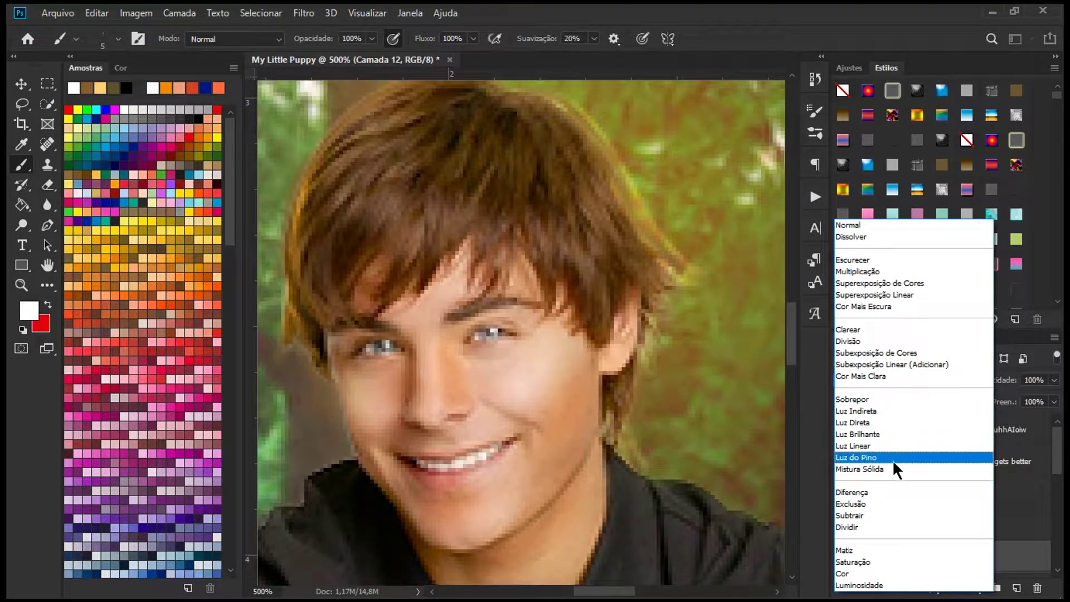
pyautogui.click(866, 399)
pyautogui.click(47, 185)
pyautogui.click(118, 38)
pyautogui.write('10')
pyautogui.press('Return')
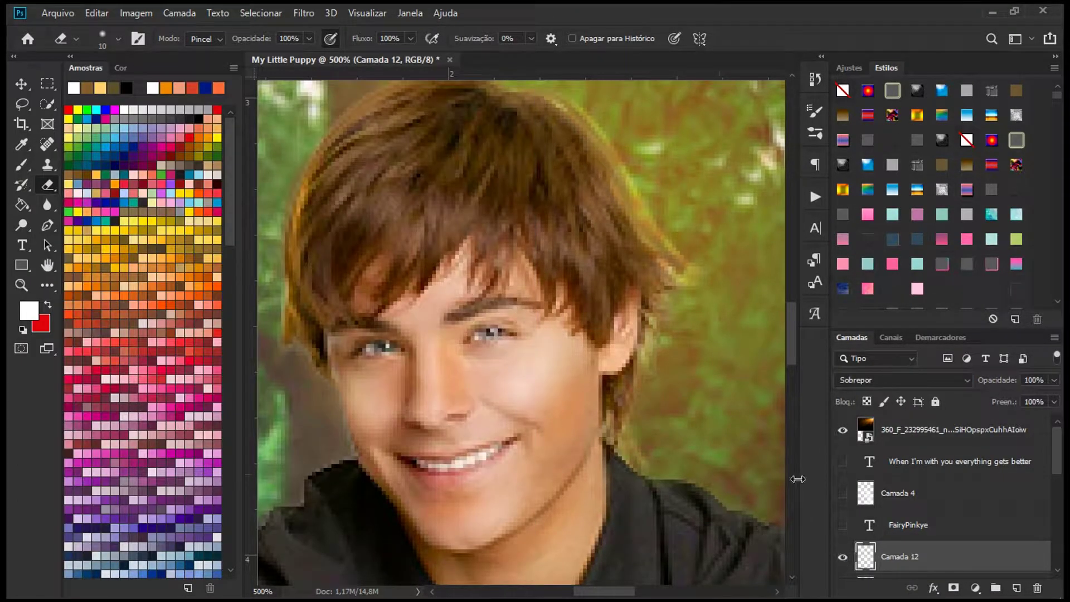
# Step: Add a new layer above Camada 12 and reduce the brush size to 1 px
pyautogui.scroll(-4, 553, 410)
pyautogui.scroll(3, 613, 436)
pyautogui.press('b')
pyautogui.click(1016, 588)
pyautogui.scroll(1, 540, 313)
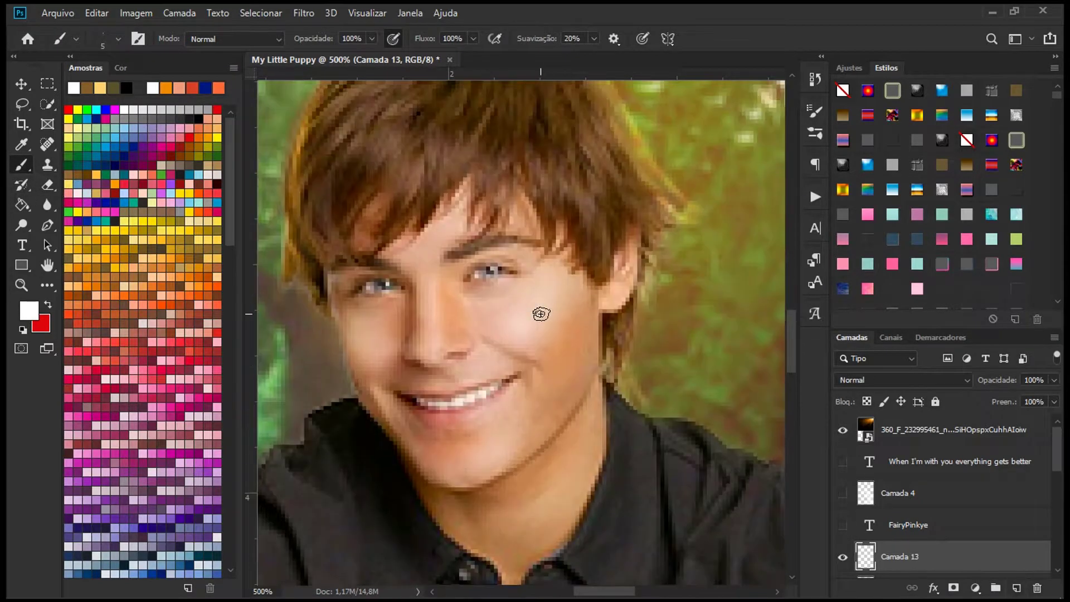
pyautogui.scroll(1, 540, 314)
pyautogui.click(118, 39)
pyautogui.moveTo(97, 91); pyautogui.dragTo(89, 91)
pyautogui.click(609, 27)
# Step: Draw thin white rim lines along the man's jaw, the neck edge, the shirt collar and the adjoining shoulder seam
pyautogui.hotkey('ctrl', '+')
pyautogui.scroll(-3, 435, 301)
pyautogui.scroll(3, 621, 250)
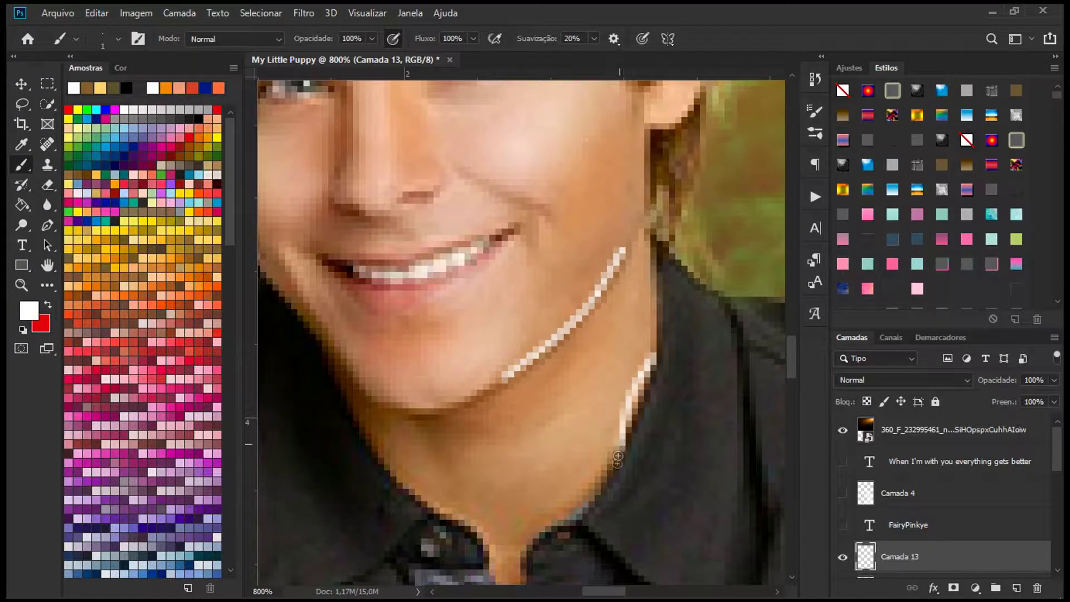
pyautogui.moveTo(605, 466); pyautogui.dragTo(560, 521)
pyautogui.scroll(-5, 590, 430)
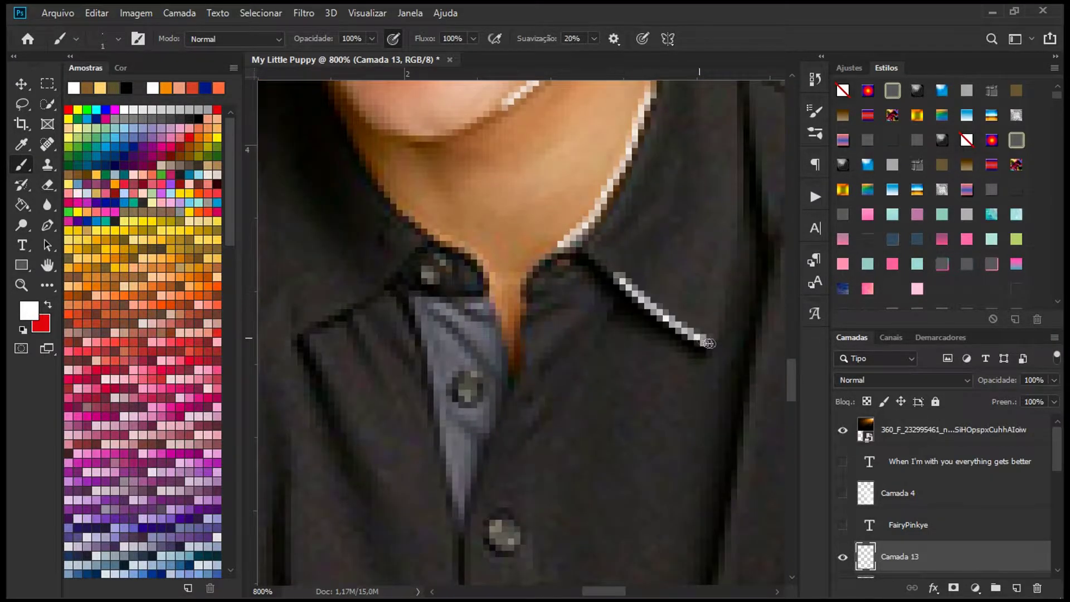
pyautogui.scroll(5, 708, 344)
pyautogui.moveTo(702, 280); pyautogui.dragTo(741, 341)
# Step: Draw thin white lines under the nose, above the upper lip and along the outer edge of the far cheek
pyautogui.scroll(4, 736, 340)
pyautogui.moveTo(371, 436); pyautogui.dragTo(351, 411)
pyautogui.scroll(-2, 439, 392)
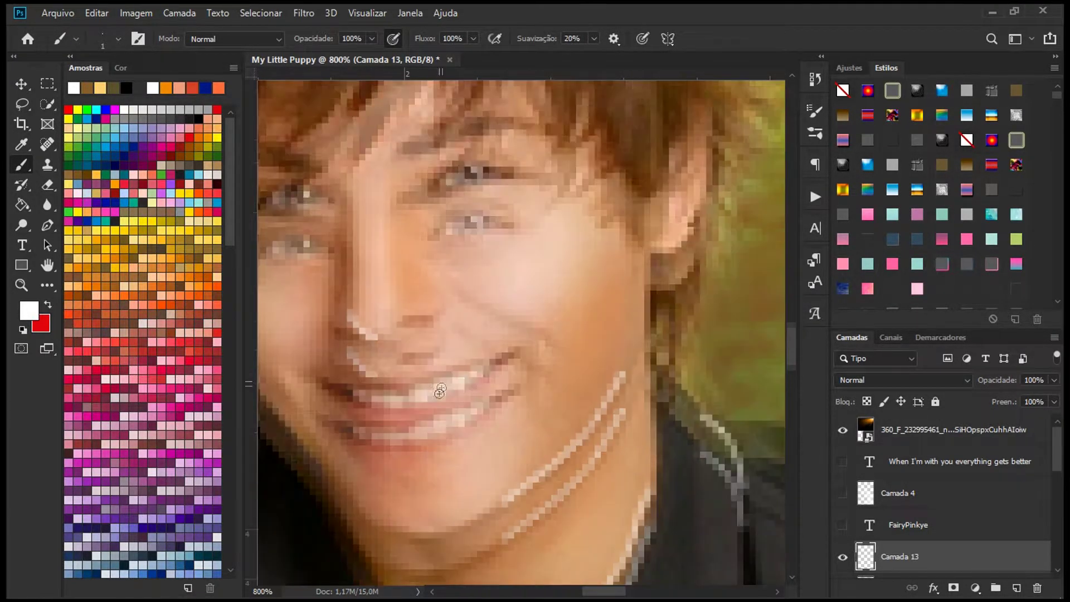
pyautogui.scroll(-1, 440, 390)
pyautogui.moveTo(608, 592); pyautogui.dragTo(581, 591)
pyautogui.moveTo(553, 228); pyautogui.dragTo(592, 350)
pyautogui.scroll(-3, 585, 345)
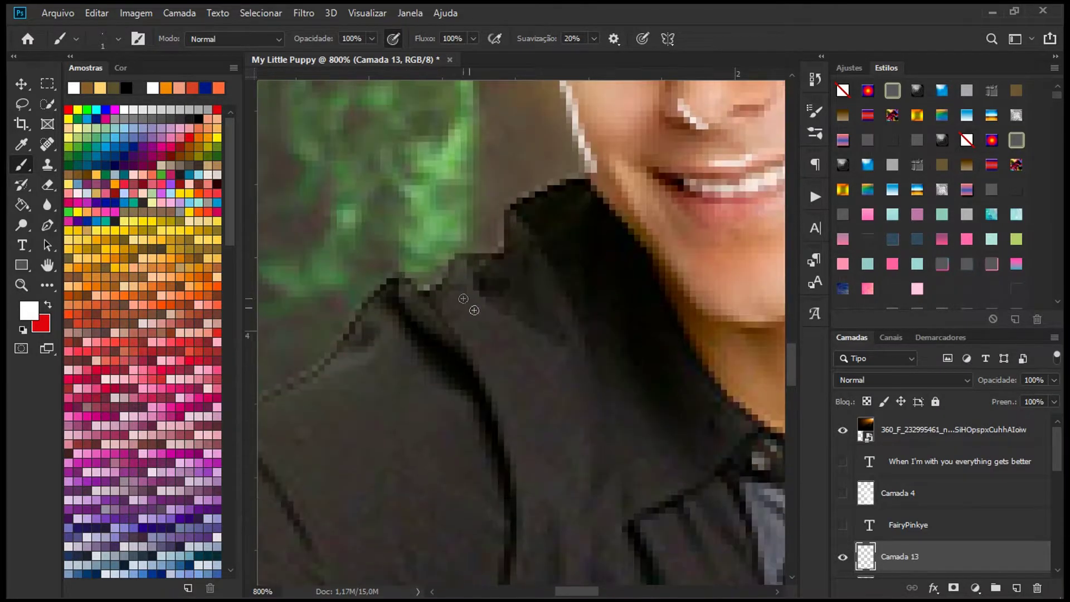
# Step: Trace thin white rim lines along the edges of the man's wrists, clasped hands and fingers
pyautogui.scroll(-10, 473, 309)
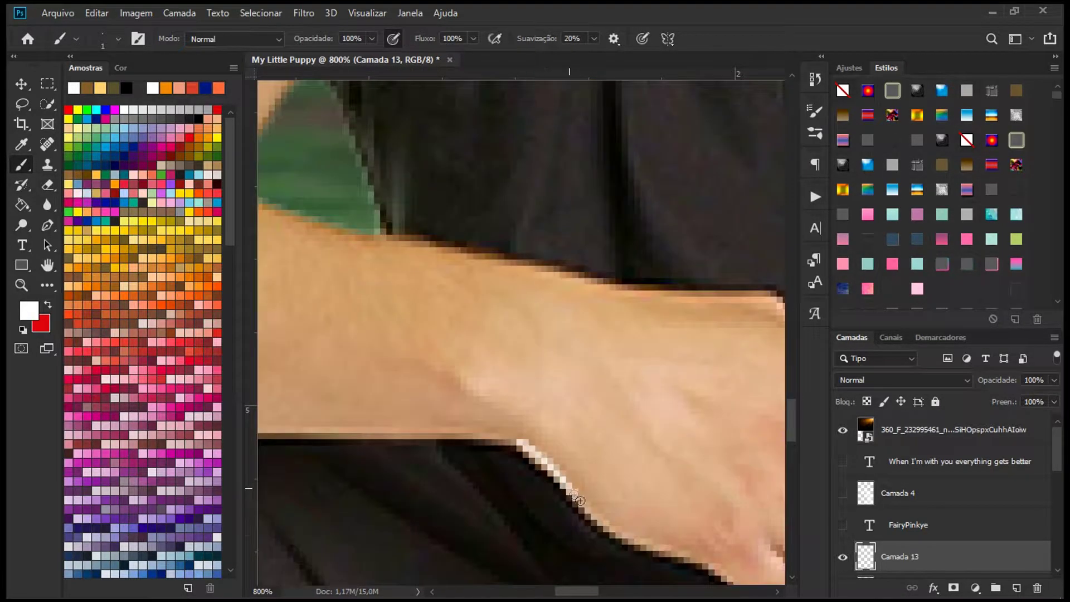
pyautogui.hscroll(5, 384, 316)
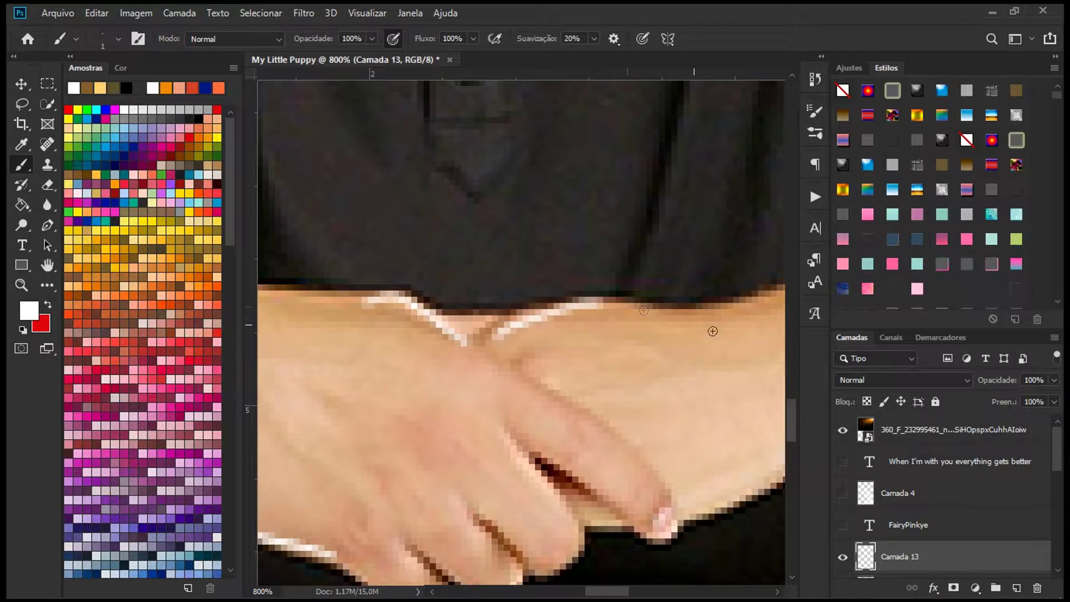
pyautogui.scroll(-3, 537, 325)
pyautogui.scroll(-2, 438, 447)
# Step: Trace thin white lines along the sleeve hem and outer elbow of the arm nearest the dark tree trunk
pyautogui.scroll(6, 718, 258)
pyautogui.hscroll(7, 719, 258)
pyautogui.scroll(3, 706, 164)
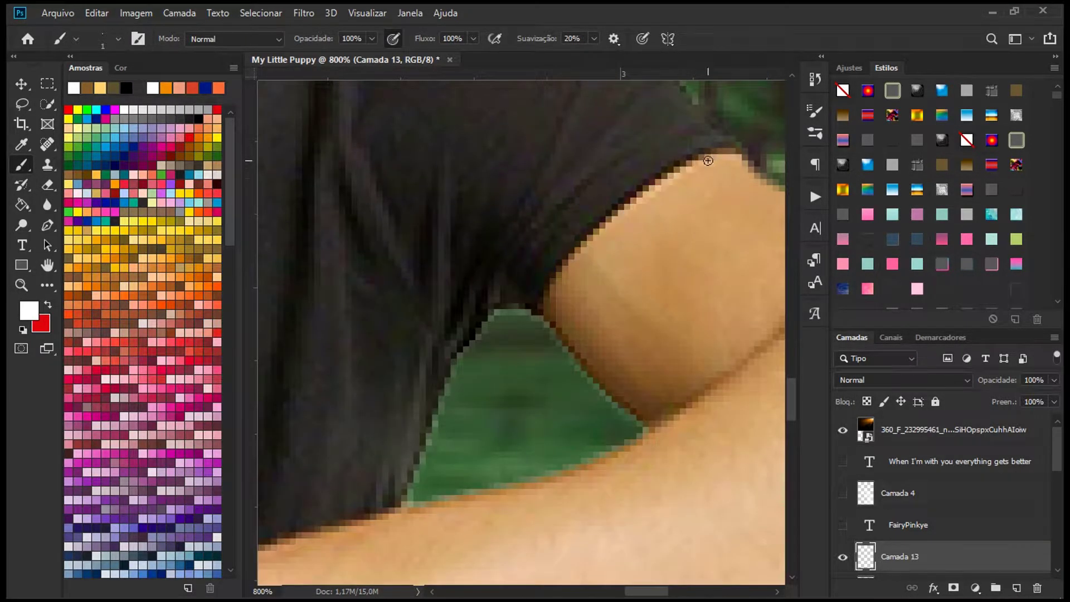
pyautogui.hscroll(5, 597, 242)
pyautogui.scroll(-2, 564, 242)
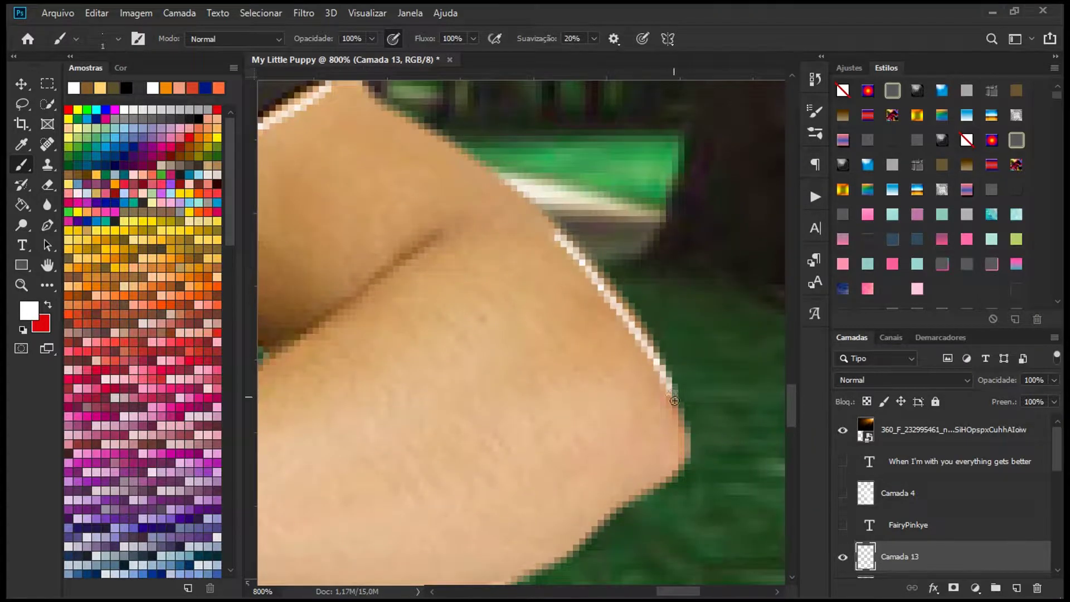
pyautogui.scroll(-3, 672, 393)
# Step: Trace thin white lines under the opposite forearm and along that arm's sleeve hem
pyautogui.hscroll(-5, 517, 406)
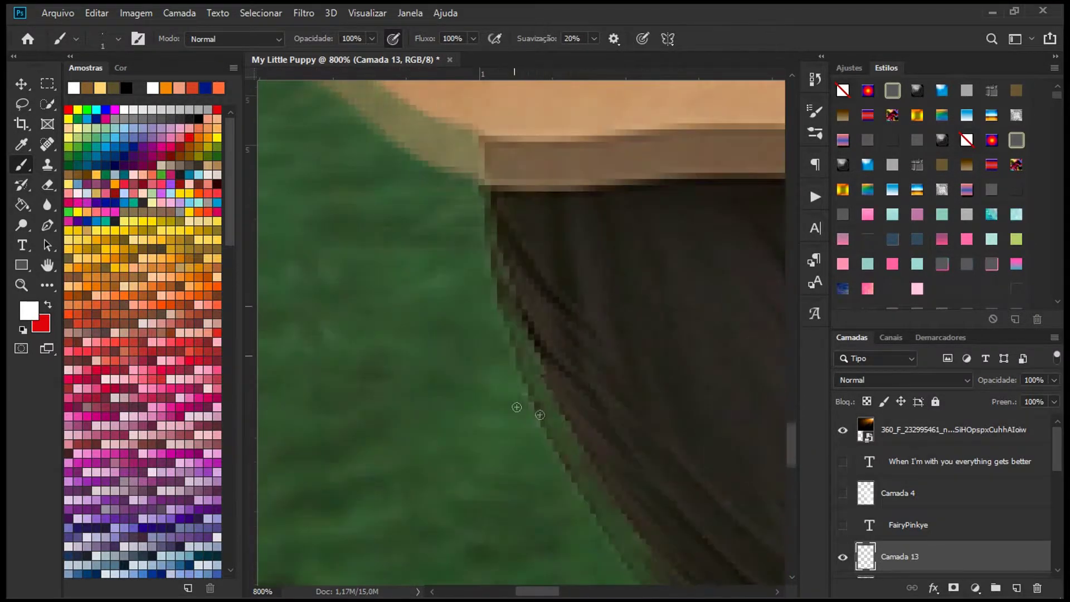
pyautogui.scroll(-4, 516, 407)
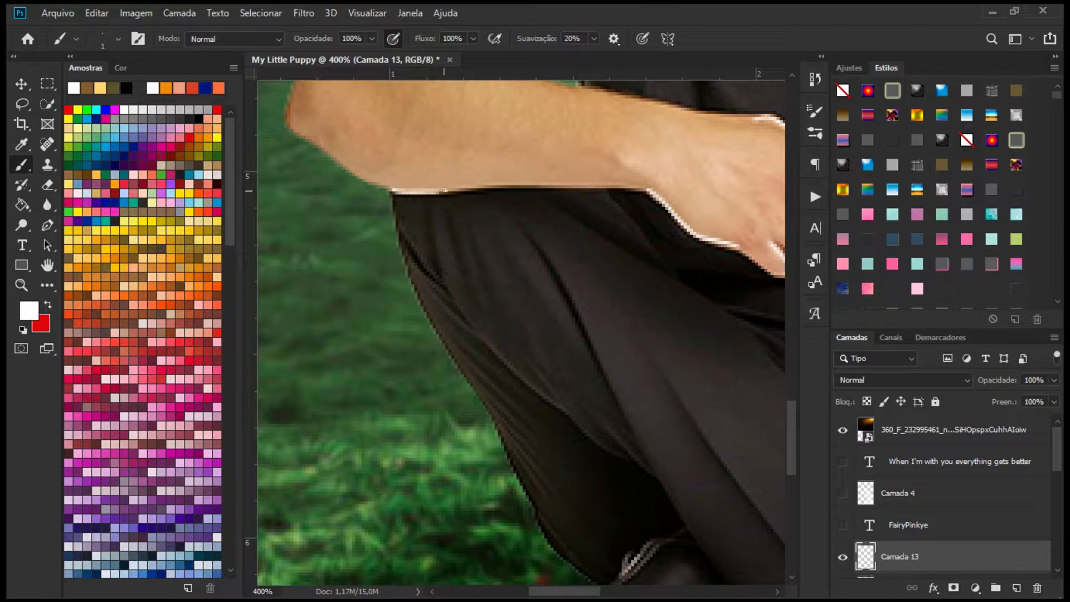
pyautogui.moveTo(445, 190); pyautogui.dragTo(472, 187)
pyautogui.hotkey('ctrl', '-')
pyautogui.hotkey('ctrl', '-')
pyautogui.scroll(3, 390, 234)
pyautogui.hotkey('ctrl', '+')
pyautogui.hotkey('ctrl', '+')
pyautogui.hotkey('ctrl', '+')
pyautogui.hotkey('ctrl', '+')
pyautogui.moveTo(426, 250)
pyautogui.mouseDown()
pyautogui.moveTo(470, 273)
pyautogui.moveTo(526, 325)
pyautogui.mouseUp()
pyautogui.hotkey('ctrl', '-')
pyautogui.hotkey('ctrl', '-')
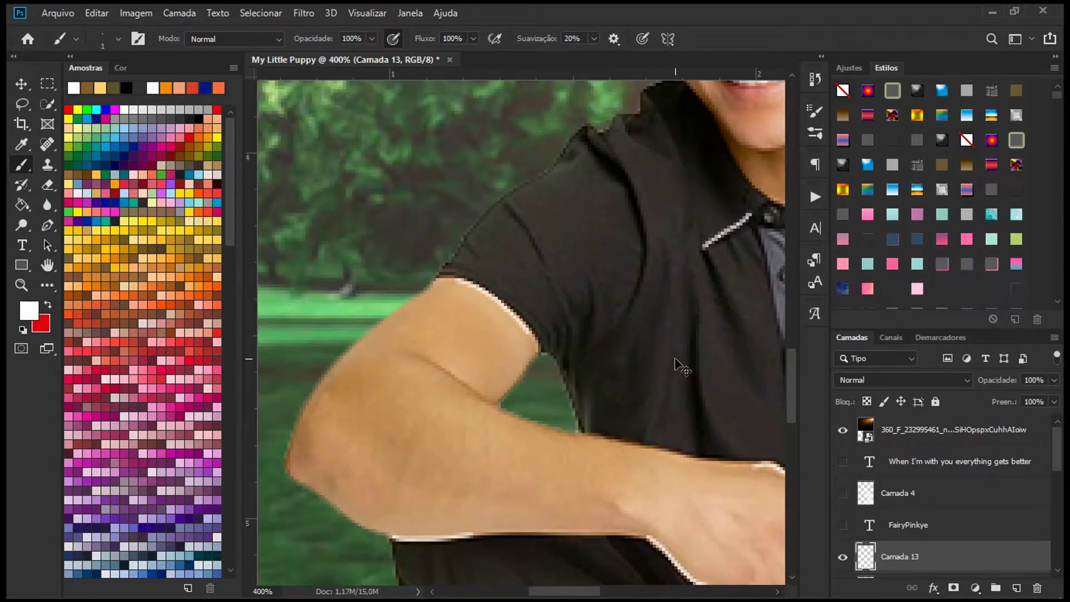
# Step: Set the blend mode of the rim line layer, Camada 13, to Sobrepor
pyautogui.scroll(-2, 680, 366)
pyautogui.scroll(-2, 680, 366)
pyautogui.click(892, 380)
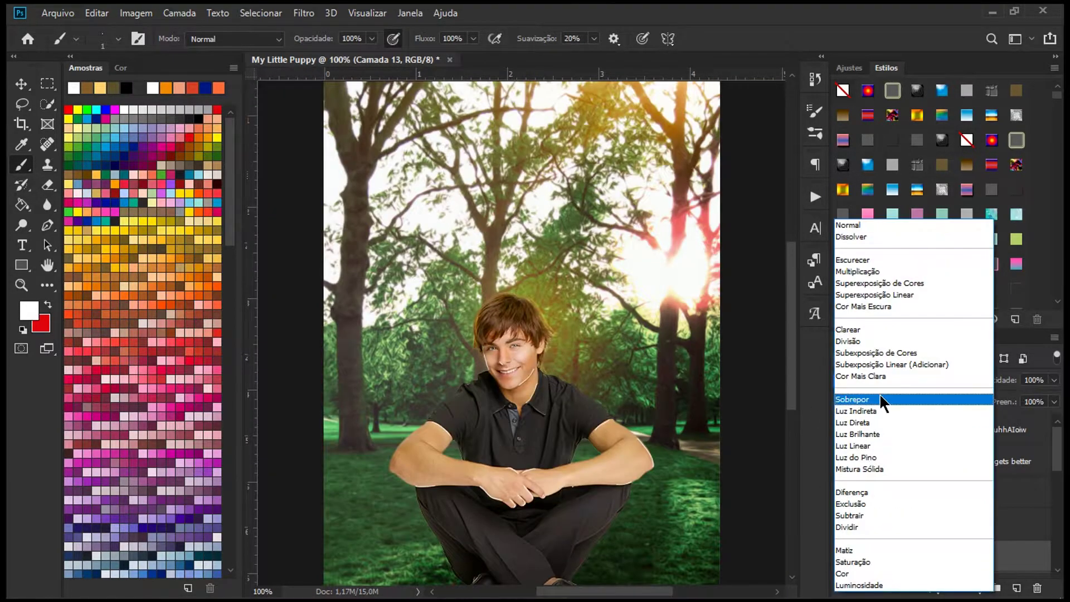
pyautogui.click(883, 398)
# Step: Fade the rim lines on the face, jaw, neck and collar using the Eraser at 53% opacity
pyautogui.scroll(2, 424, 359)
pyautogui.press('e')
pyautogui.scroll(4, 418, 363)
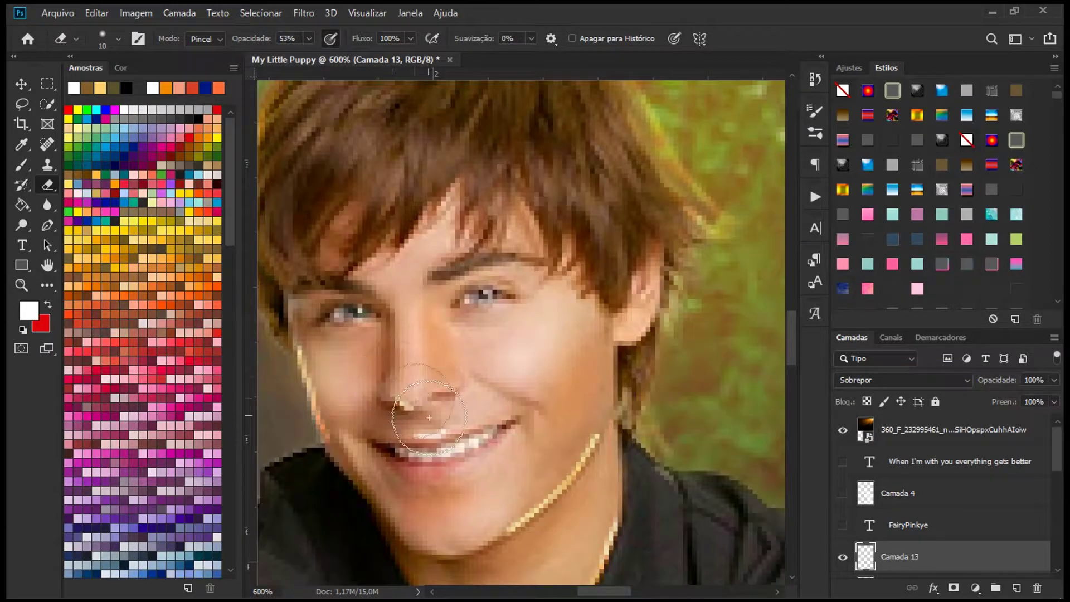
pyautogui.scroll(-3, 585, 445)
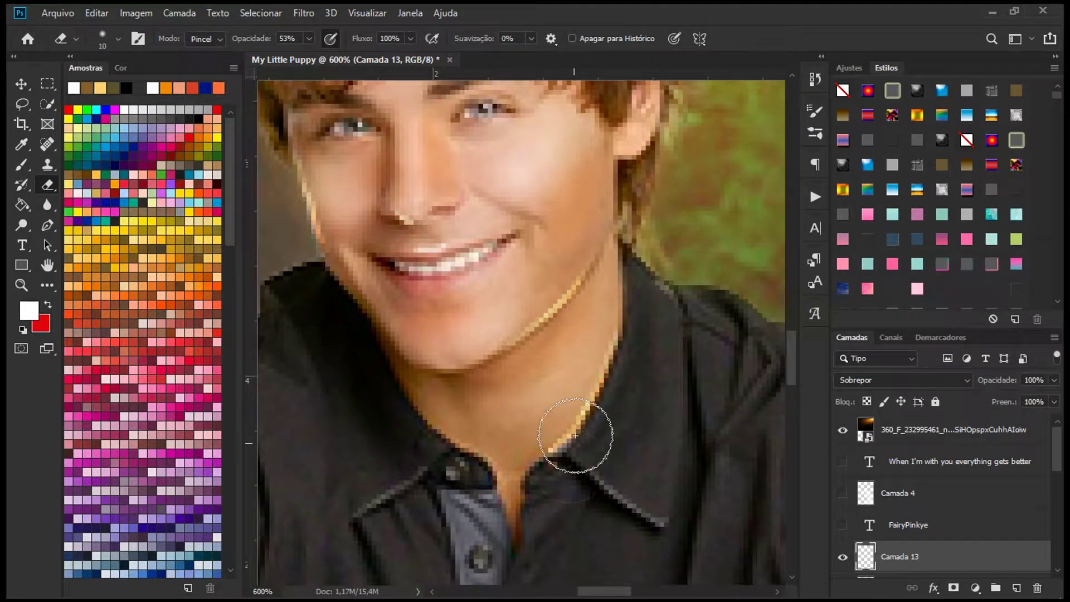
pyautogui.scroll(-3, 495, 345)
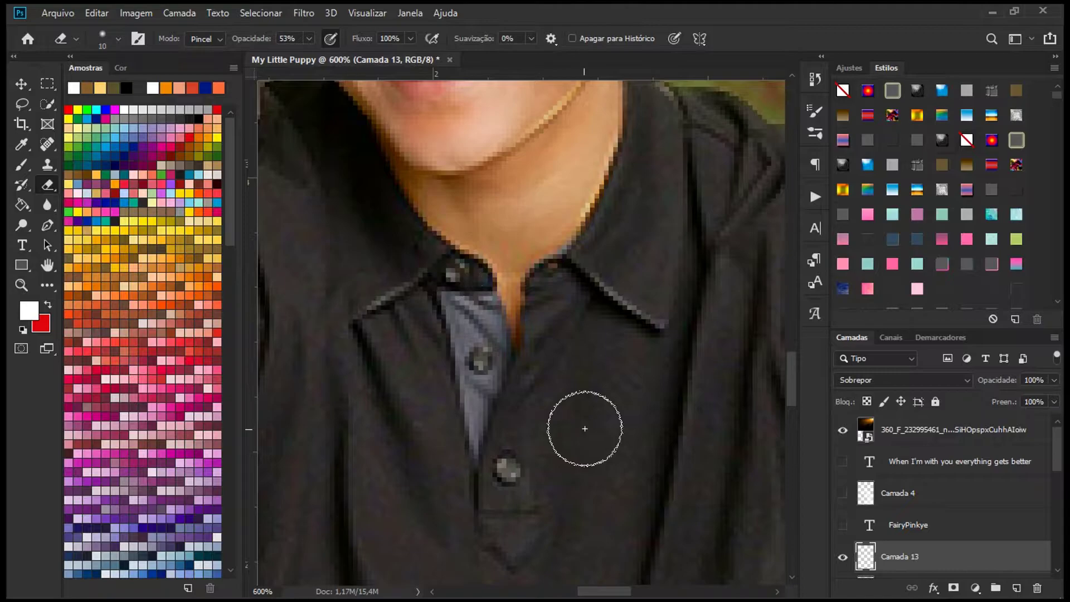
pyautogui.scroll(-4, 546, 450)
# Step: Partly erase the rim lines on the hands and on the sleeve and elbow nearest the dark tree trunk
pyautogui.scroll(-2, 488, 417)
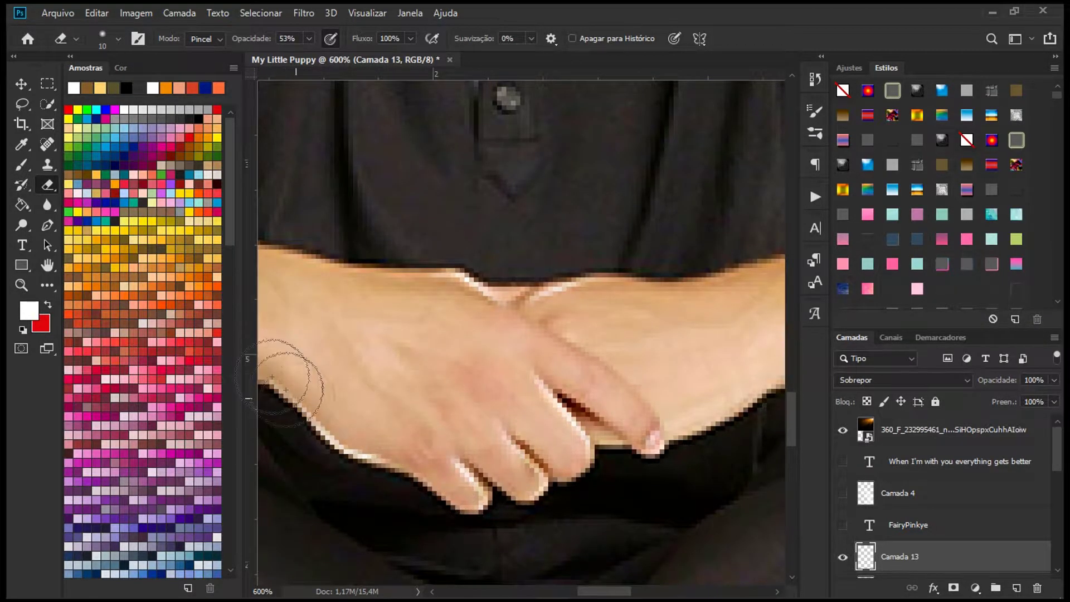
pyautogui.moveTo(583, 591); pyautogui.dragTo(645, 592)
pyautogui.scroll(2, 654, 365)
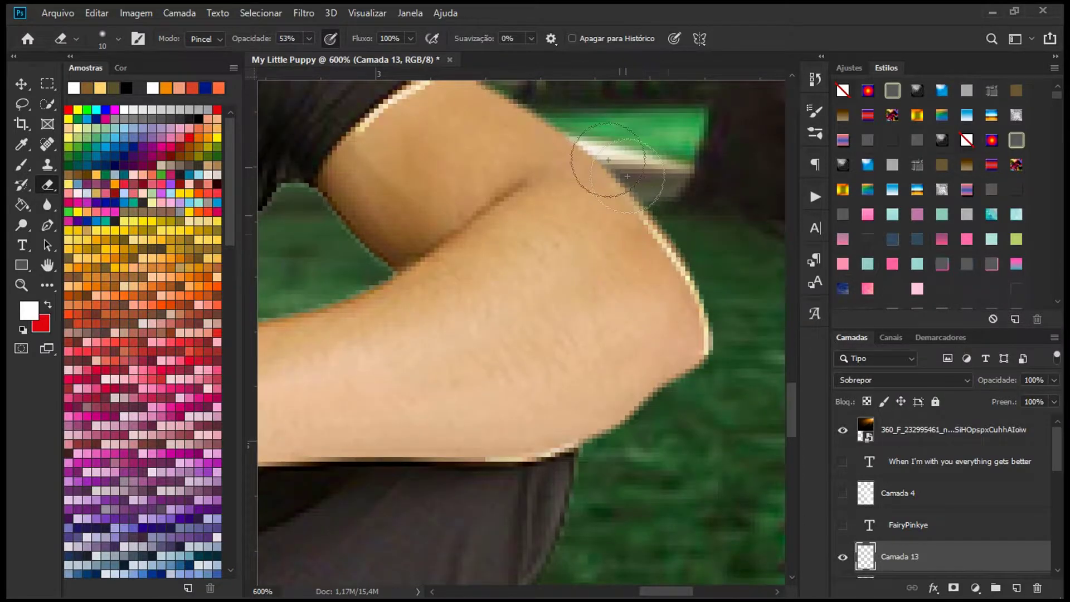
pyautogui.scroll(1, 624, 391)
pyautogui.scroll(2, 624, 392)
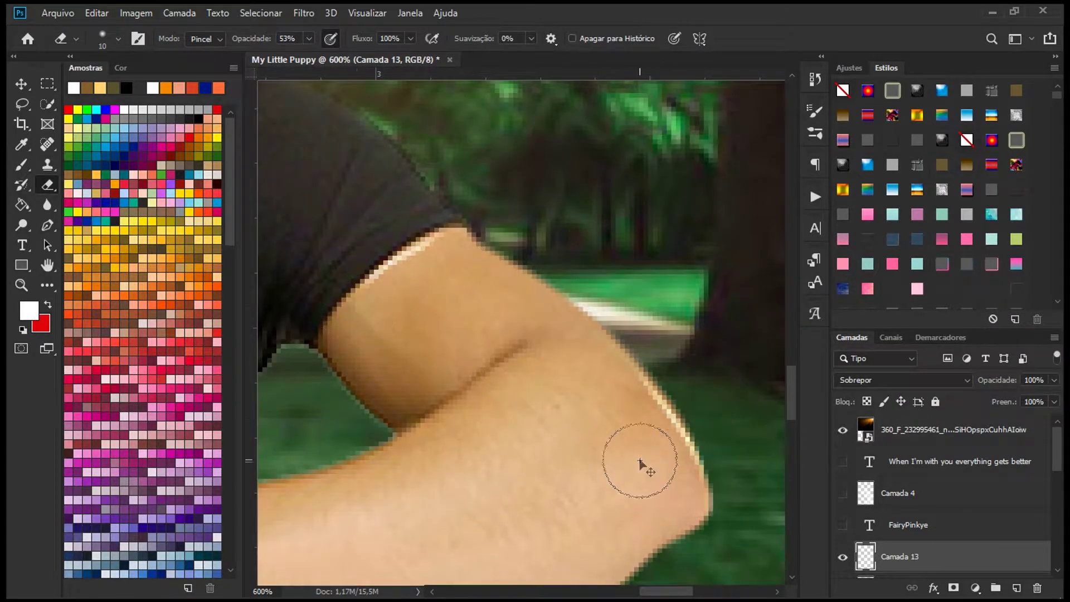
# Step: Fade the rim lines along the underside of the other forearm with the Eraser
pyautogui.hotkey('ctrl', '-')
pyautogui.hotkey('ctrl', '-')
pyautogui.hotkey('ctrl', '-')
pyautogui.hotkey('ctrl', '-')
pyautogui.hotkey('ctrl', '-')
pyautogui.hotkey('ctrl', '+')
pyautogui.hotkey('ctrl', '+')
pyautogui.scroll(-6, 351, 444)
pyautogui.moveTo(607, 591); pyautogui.dragTo(578, 591)
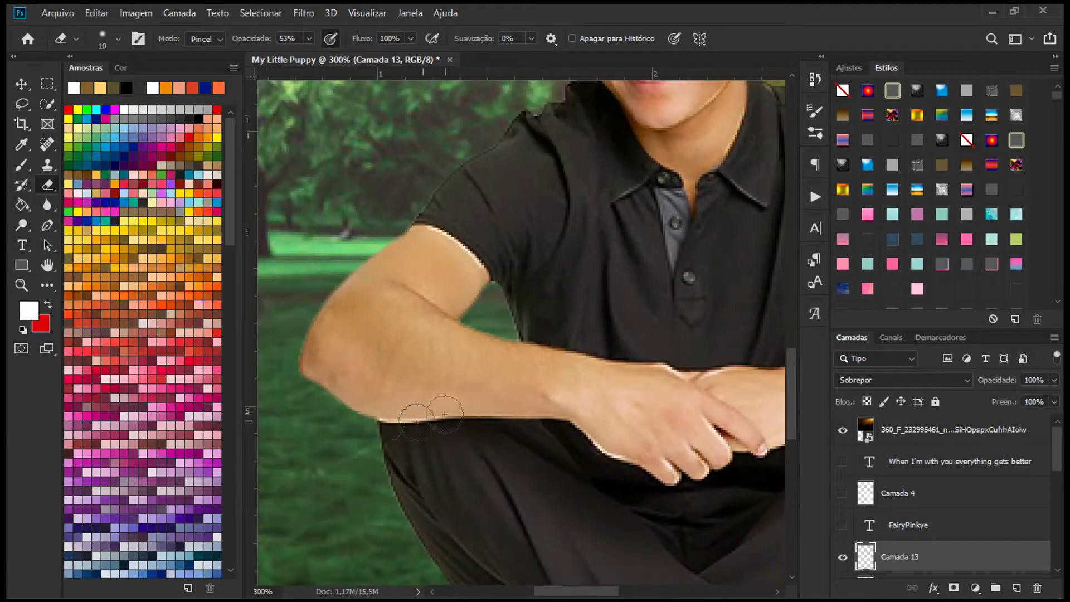
pyautogui.scroll(-10, 499, 308)
# Step: Show the "When I'm with you everything gets better" text layer and set its text colour to white
pyautogui.hotkey('ctrl', '0')
pyautogui.hotkey('ctrl', '1')
pyautogui.hotkey('ctrl', '-')
pyautogui.hotkey('ctrl', '-')
pyautogui.click(926, 462)
pyautogui.click(842, 463)
pyautogui.press('t')
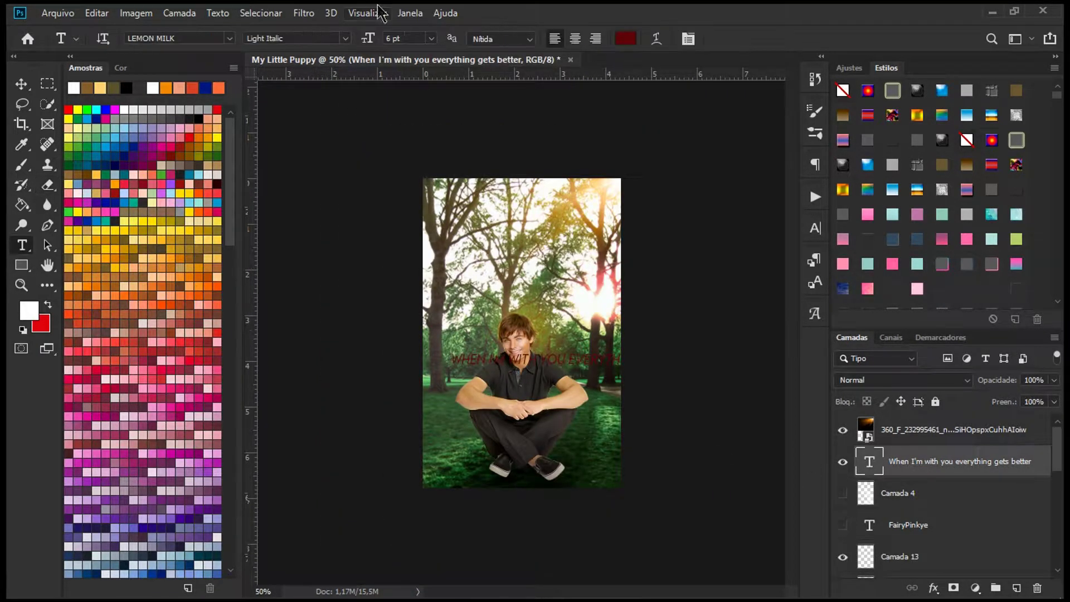
pyautogui.click(625, 38)
pyautogui.click(22, 331)
pyautogui.press('Return')
# Step: Centre-align the whole tagline and adjust its character settings
pyautogui.hotkey('ctrl', 'a')
pyautogui.click(575, 39)
pyautogui.click(815, 228)
pyautogui.click(787, 262)
pyautogui.click(779, 275)
pyautogui.click(814, 227)
# Step: Move the tagline to the bottom centre of the cover and scale it to about 79%
pyautogui.click(21, 84)
pyautogui.moveTo(537, 379); pyautogui.dragTo(600, 480)
pyautogui.hotkey('ctrl', 't')
pyautogui.moveTo(446, 457); pyautogui.dragTo(478, 464)
pyautogui.moveTo(562, 474); pyautogui.dragTo(543, 471)
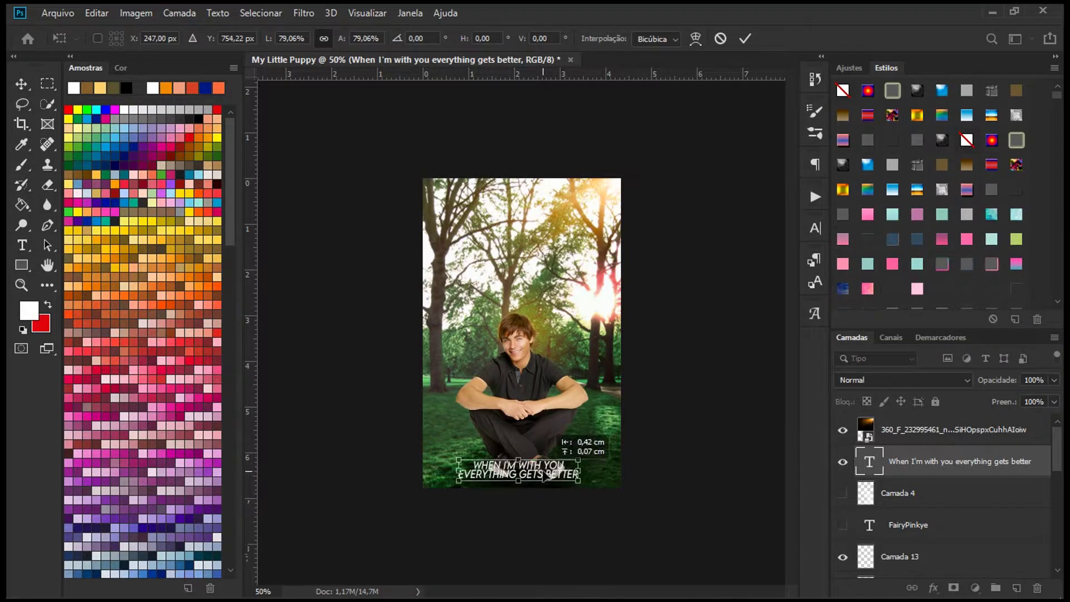
pyautogui.press('Return')
# Step: Show Camada 4, set its blend mode to Luz Indireta and choose a soft 76 px Eraser tip
pyautogui.click(843, 493)
pyautogui.click(914, 493)
pyautogui.click(902, 379)
pyautogui.click(860, 410)
pyautogui.press('e')
pyautogui.click(118, 38)
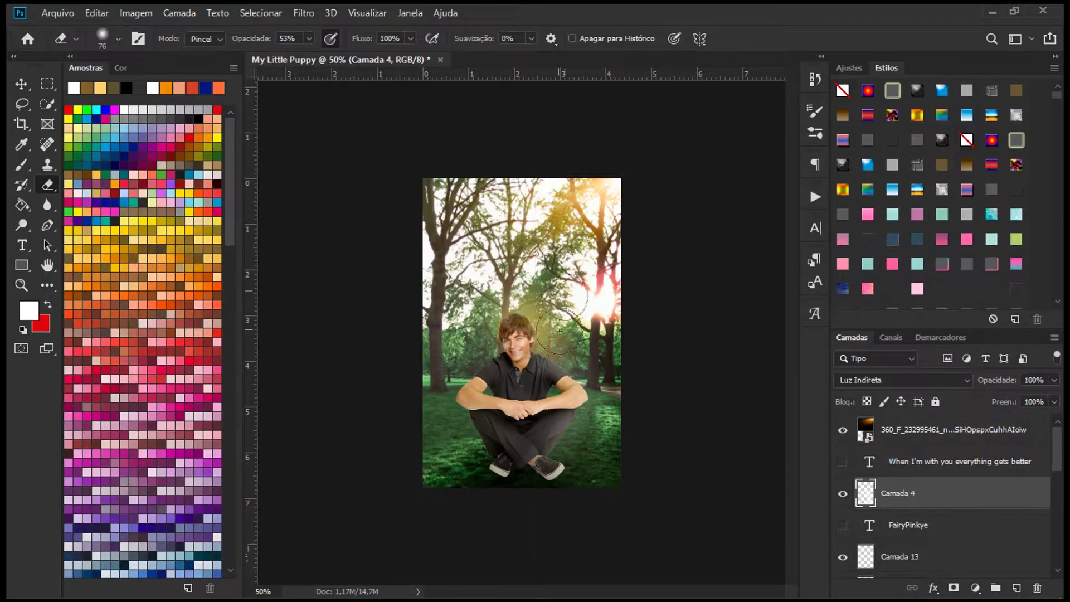
# Step: Move Camada 4 directly above Camada 13 and group the man's layers from Camada 13 downwards
pyautogui.moveTo(936, 493)
pyautogui.mouseDown()
pyautogui.moveTo(936, 554)
pyautogui.moveTo(953, 473)
pyautogui.moveTo(941, 478)
pyautogui.mouseUp()
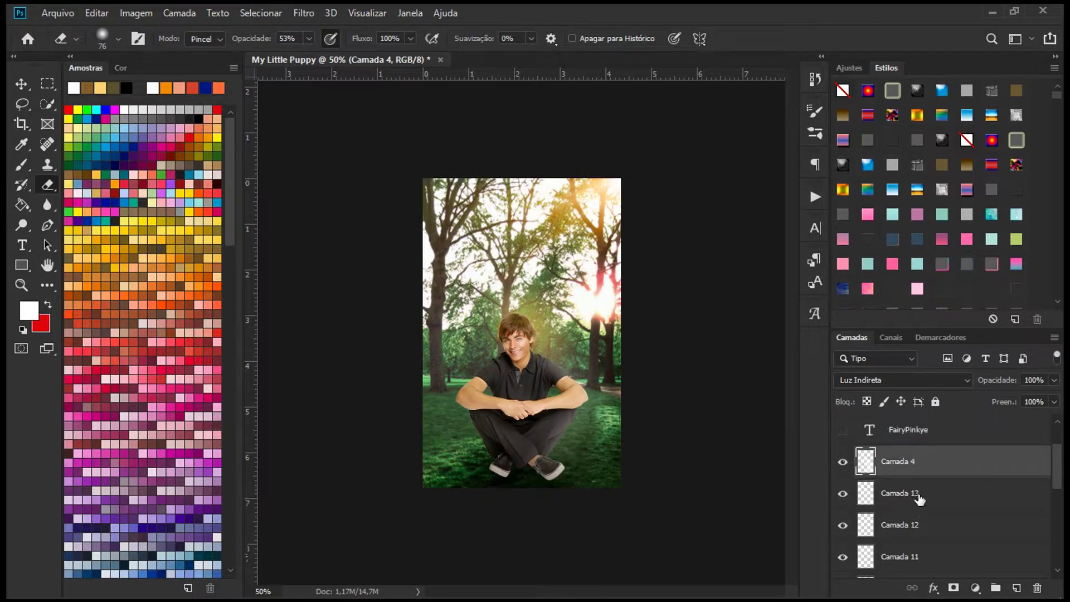
pyautogui.click(916, 497)
pyautogui.scroll(-4, 917, 498)
pyautogui.keyDown('shift'); pyautogui.click(906, 496); pyautogui.keyUp('shift')
pyautogui.hotkey('ctrl', 'g')
pyautogui.scroll(2, 919, 518)
# Step: Clip Camada 4 to the layer group directly below it
pyautogui.rightClick(934, 510)
pyautogui.click(805, 298)
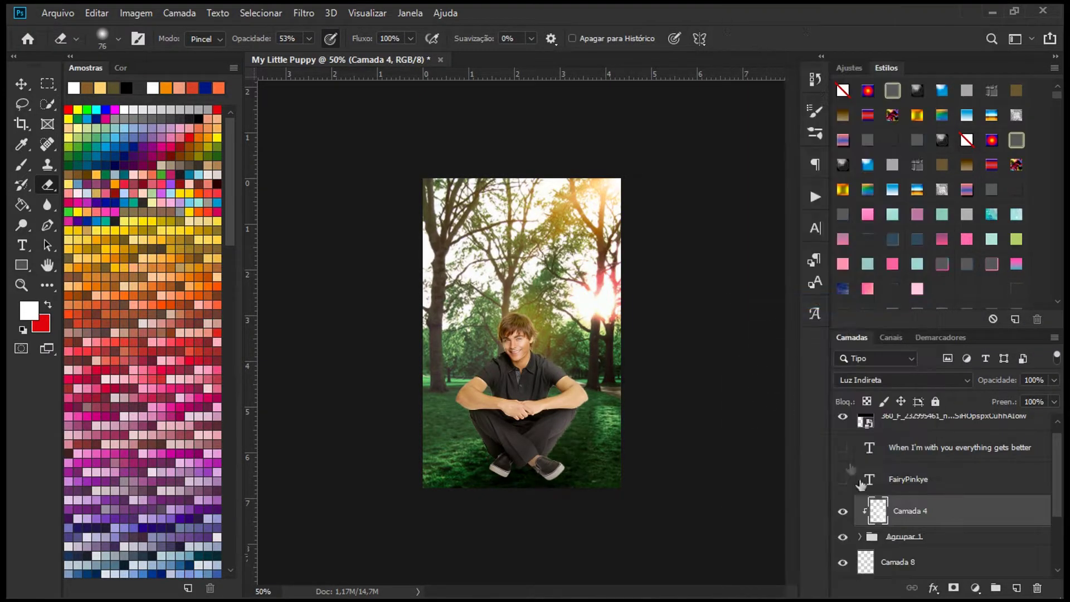
pyautogui.scroll(-3, 833, 462)
pyautogui.click(841, 502)
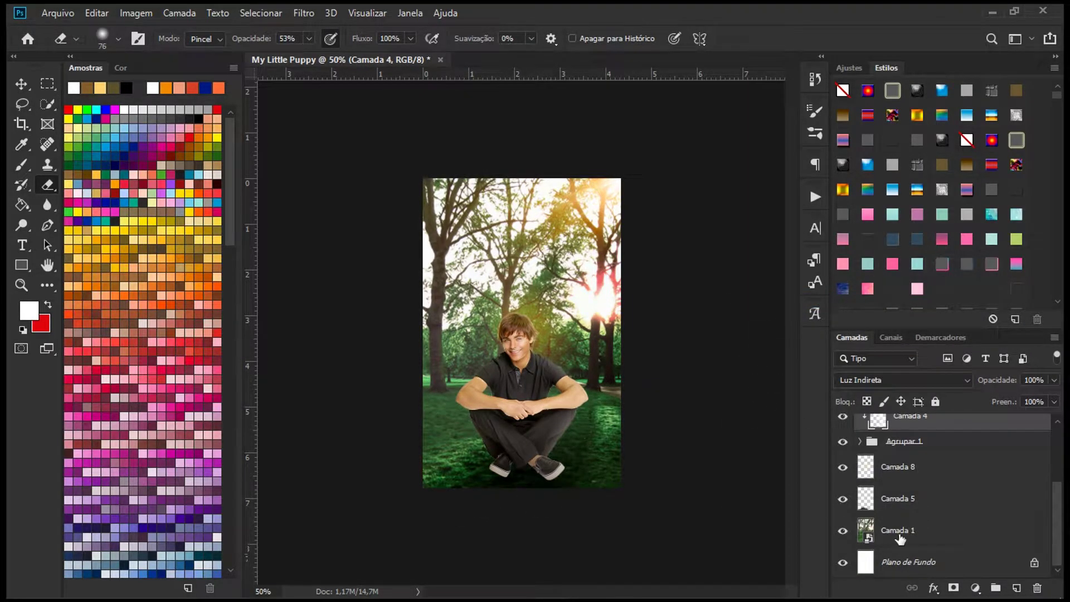
# Step: Add an empty layer directly above Camada 4 and choose the 640 grass Brush tip at a size of 76 px
pyautogui.scroll(3, 902, 536)
pyautogui.press('b')
pyautogui.click(106, 40)
pyautogui.scroll(-10, 335, 317)
pyautogui.scroll(-10, 342, 323)
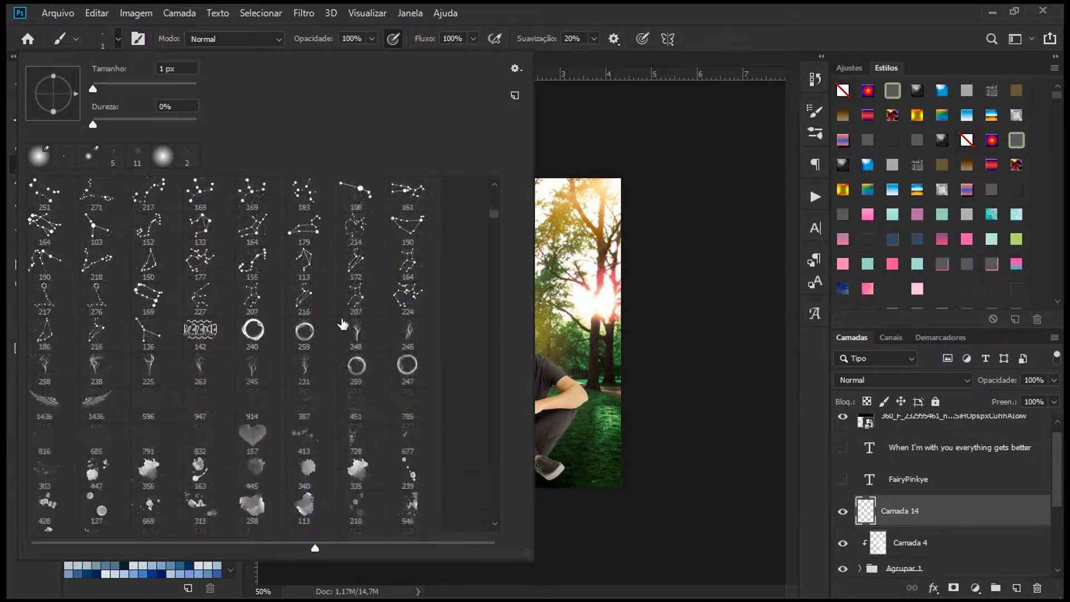
pyautogui.scroll(-7, 342, 323)
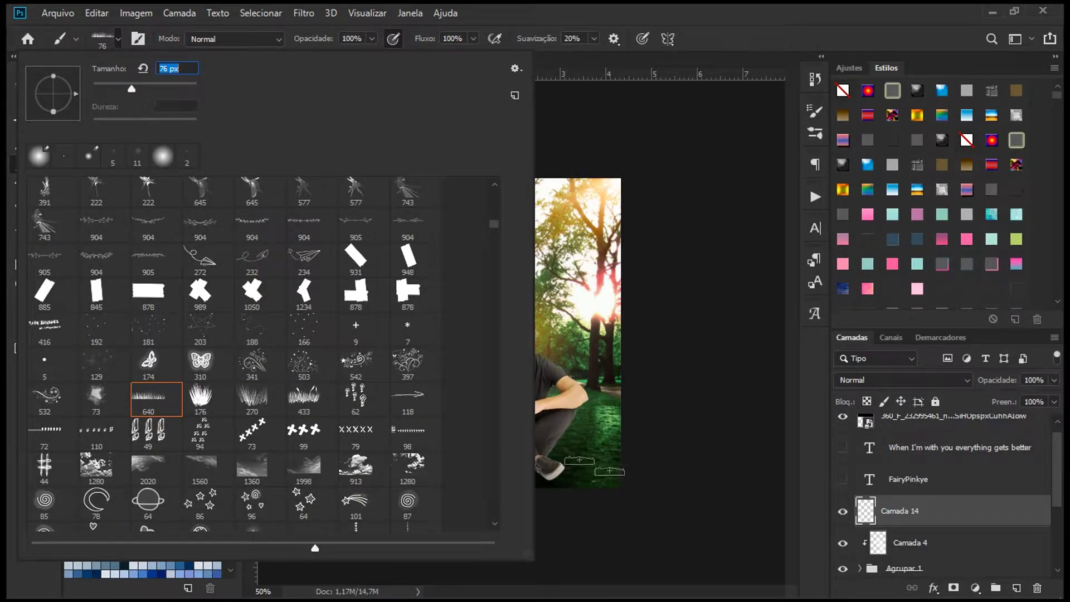
pyautogui.click(671, 6)
# Step: Sample the dark green grass colour near the man's shoes and paint grass blades over the shoe soles
pyautogui.hotkey('ctrl', '+')
pyautogui.hotkey('ctrl', '+')
pyautogui.hotkey('ctrl', '+')
pyautogui.scroll(-8, 616, 437)
pyautogui.click(21, 144)
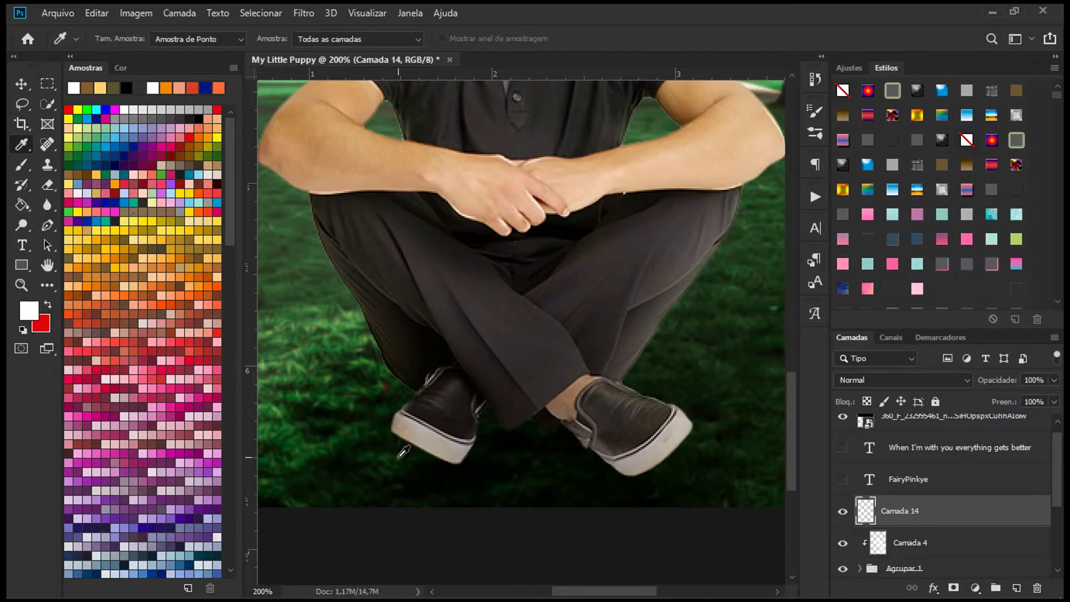
pyautogui.click(20, 165)
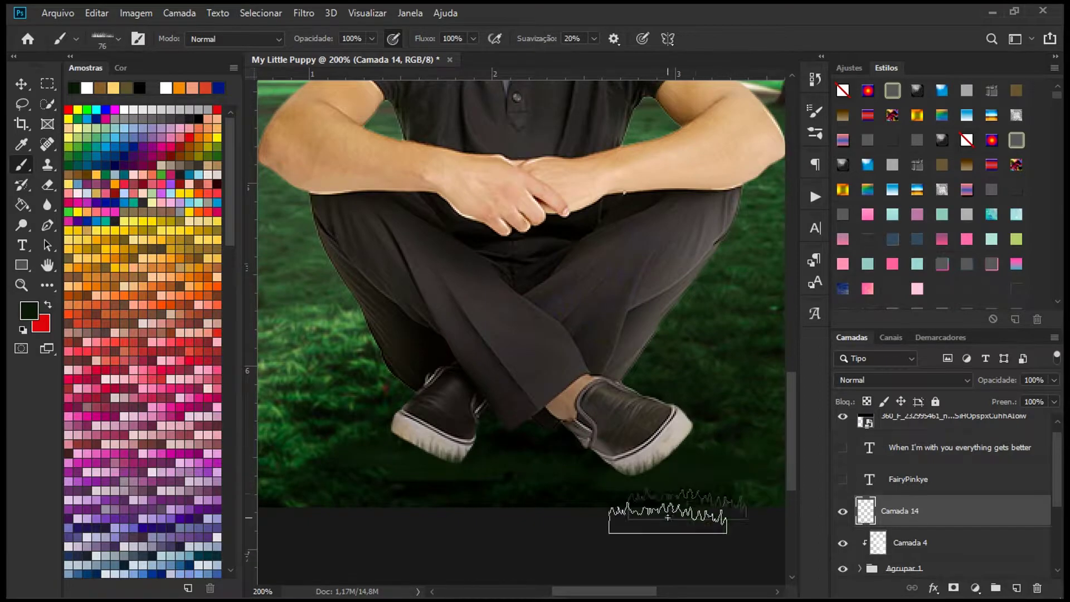
# Step: Soften the painted grass around the shoes with a soft 35 px Eraser at 53% opacity
pyautogui.press('e')
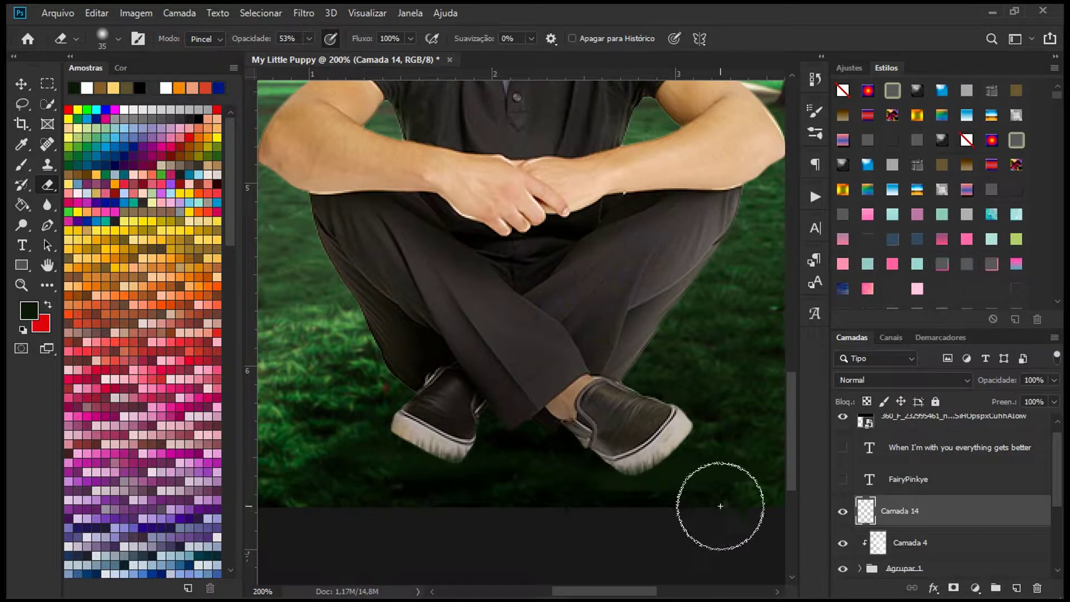
pyautogui.hotkey('ctrl', '-')
pyautogui.hotkey('ctrl', '-')
pyautogui.hotkey('ctrl', '-')
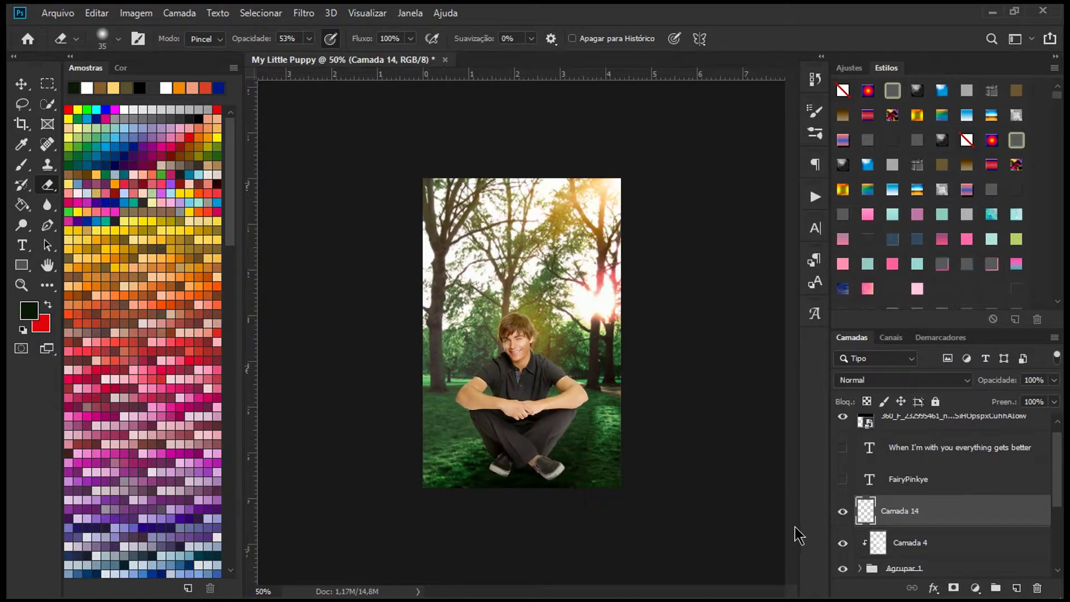
# Step: Show the hidden author-name text layer and recolour its text white
pyautogui.scroll(1, 928, 504)
pyautogui.click(926, 496)
pyautogui.click(842, 493)
pyautogui.click(22, 245)
pyautogui.click(482, 317)
pyautogui.click(624, 39)
pyautogui.click(42, 331)
pyautogui.click(380, 322)
pyautogui.click(744, 39)
pyautogui.click(625, 38)
pyautogui.click(20, 329)
pyautogui.click(381, 322)
# Step: Move the author name to the cover's bottom centre and place a 3.95 pt spaced "written by" line just above it
pyautogui.click(21, 83)
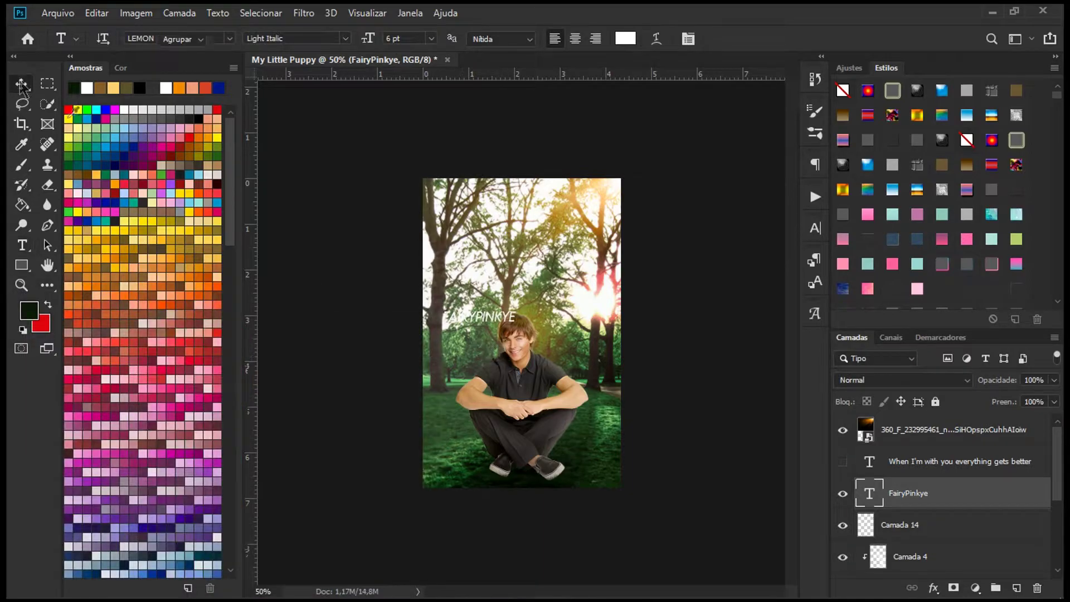
pyautogui.moveTo(479, 316); pyautogui.dragTo(524, 475)
pyautogui.press('t')
pyautogui.click(473, 270)
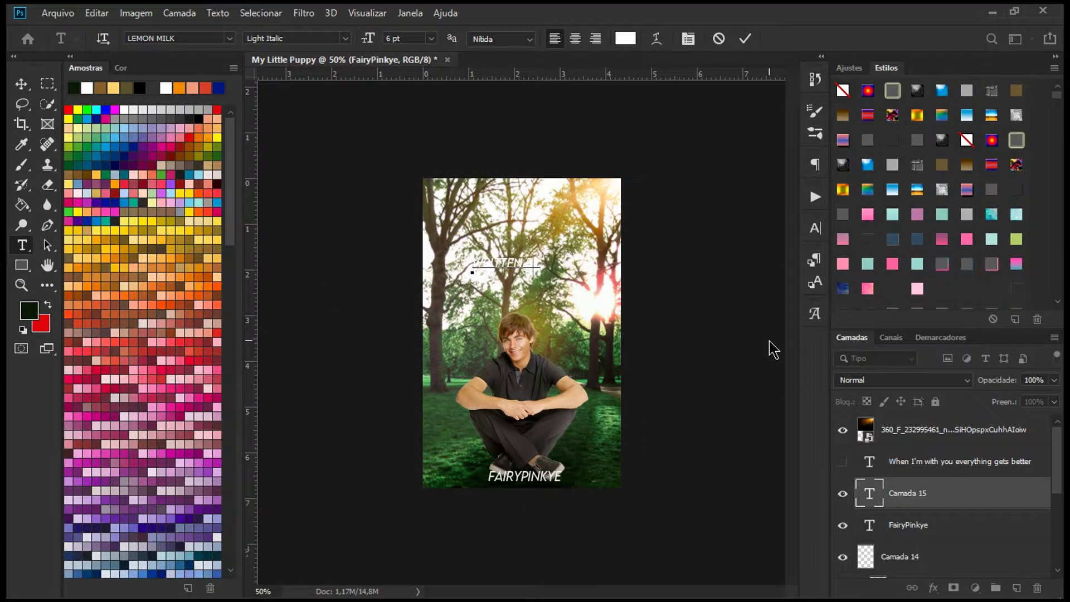
pyautogui.click(745, 38)
pyautogui.hotkey('ctrl', 't')
pyautogui.moveTo(472, 272); pyautogui.dragTo(504, 267)
pyautogui.moveTo(548, 266); pyautogui.dragTo(529, 418)
pyautogui.press('Return')
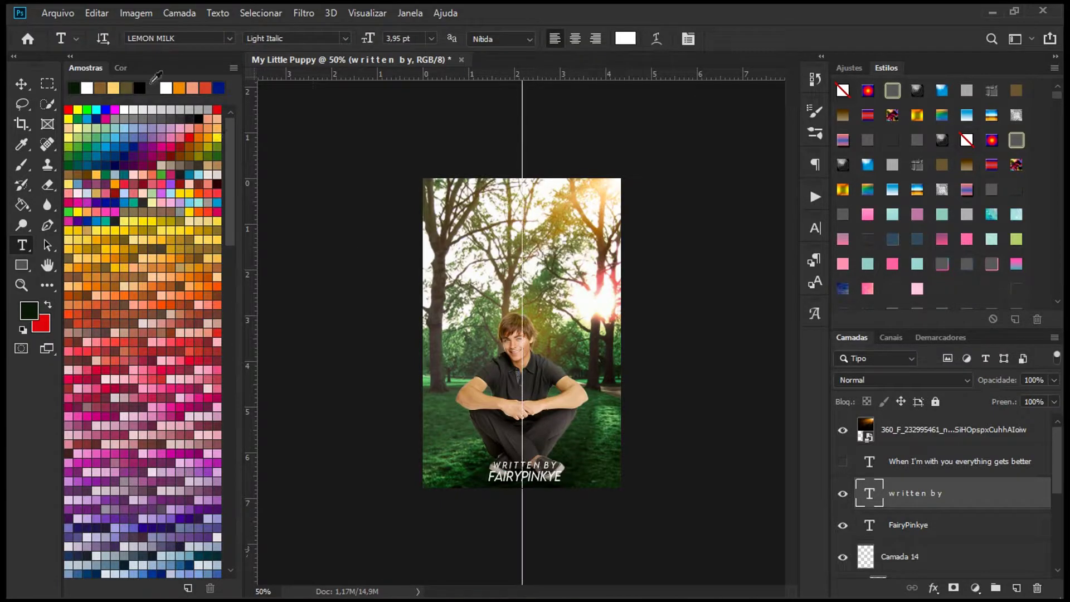
# Step: Centre the "written by" line and the author name on the cover's vertical guide
pyautogui.hotkey('ctrl', 't')
pyautogui.press('Return')
pyautogui.scroll(2, 582, 462)
pyautogui.hotkey('alt', 'Tab')
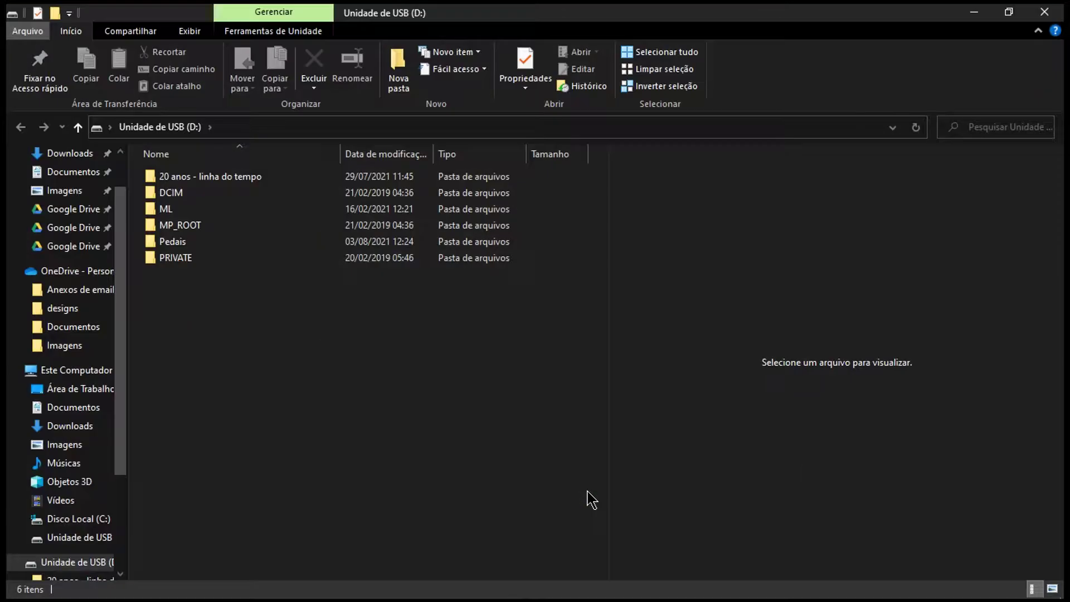
pyautogui.click(973, 12)
pyautogui.click(918, 523)
pyautogui.hotkey('ctrl', 't')
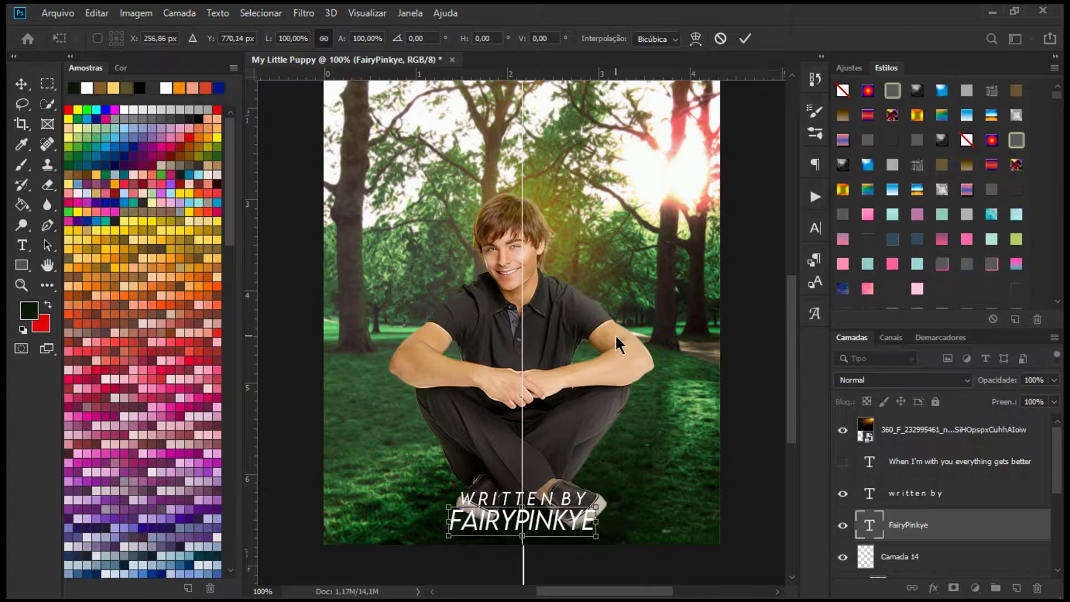
pyautogui.click(745, 39)
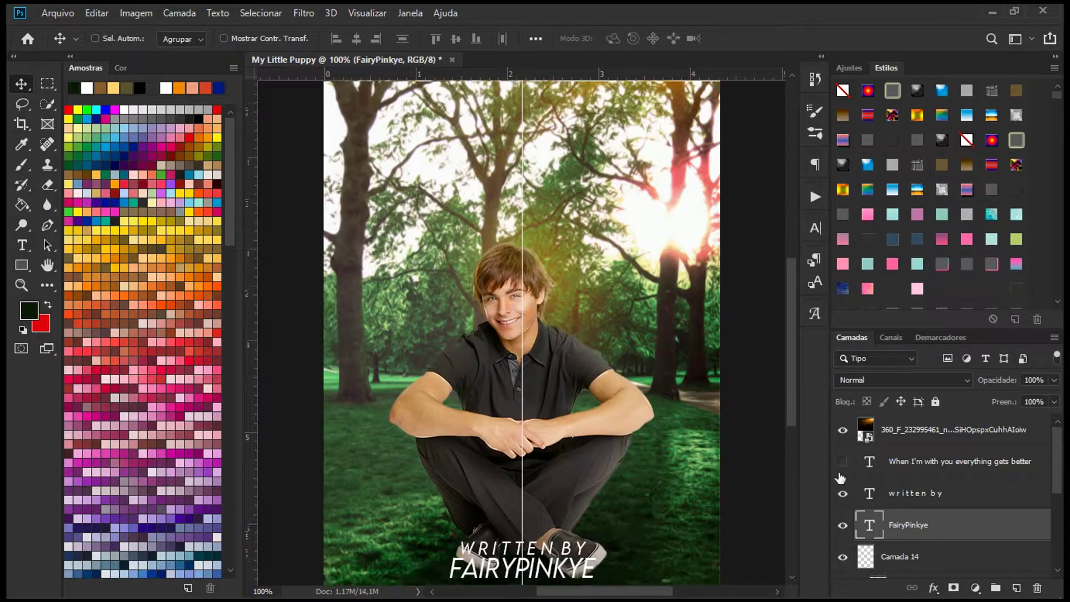
# Step: Group the "written by" and author-name text layers and hide the group
pyautogui.keyDown('shift'); pyautogui.click(891, 504); pyautogui.keyUp('shift')
pyautogui.hotkey('ctrl', 'g')
pyautogui.click(843, 487)
# Step: Add the text "my little" on a layer above the tagline, using the Beauty and the Beast font
pyautogui.click(869, 461)
pyautogui.click(842, 462)
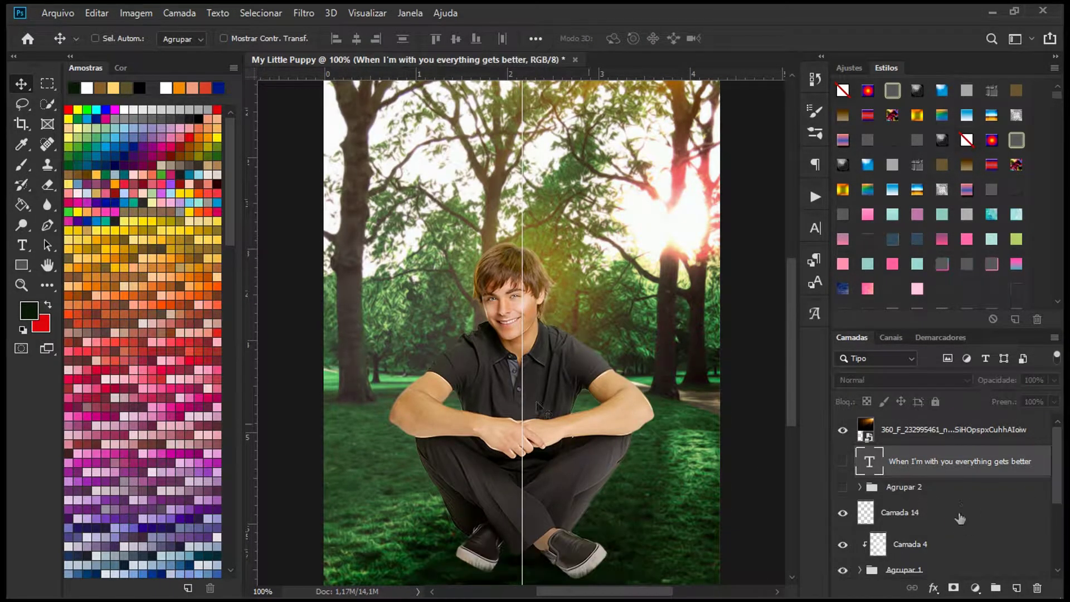
pyautogui.click(22, 246)
pyautogui.scroll(3, 536, 406)
pyautogui.click(470, 374)
pyautogui.write('MY LITTLE')
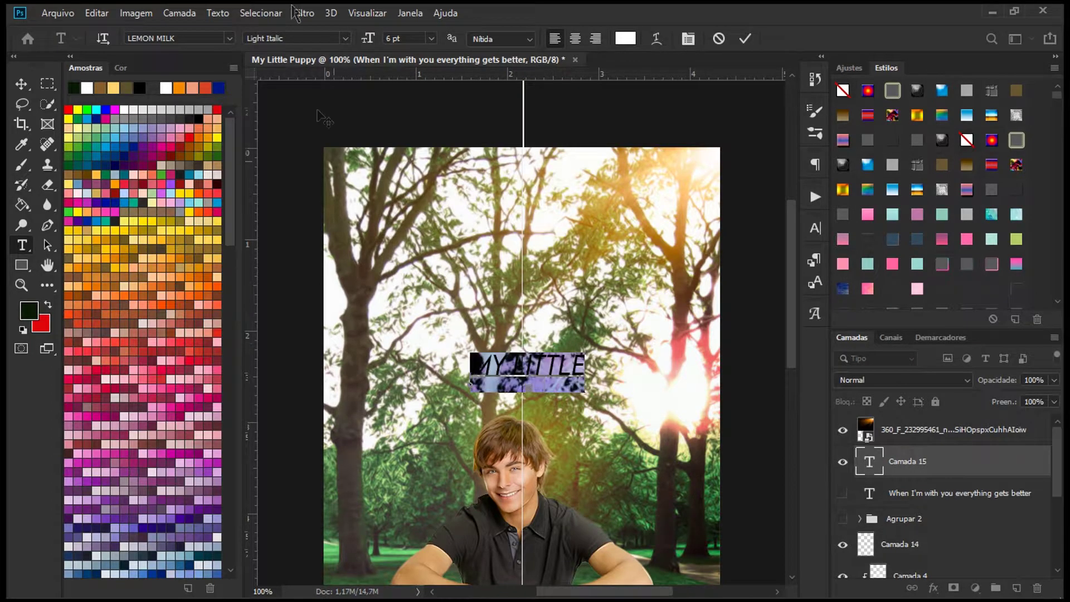
pyautogui.click(229, 38)
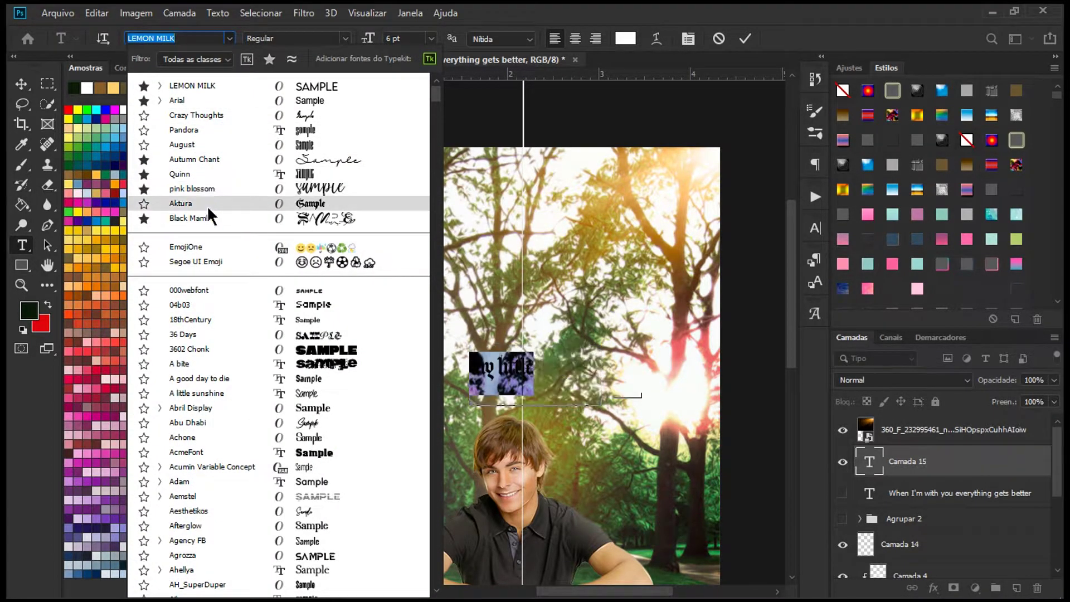
pyautogui.scroll(-15, 208, 209)
pyautogui.scroll(-10, 298, 416)
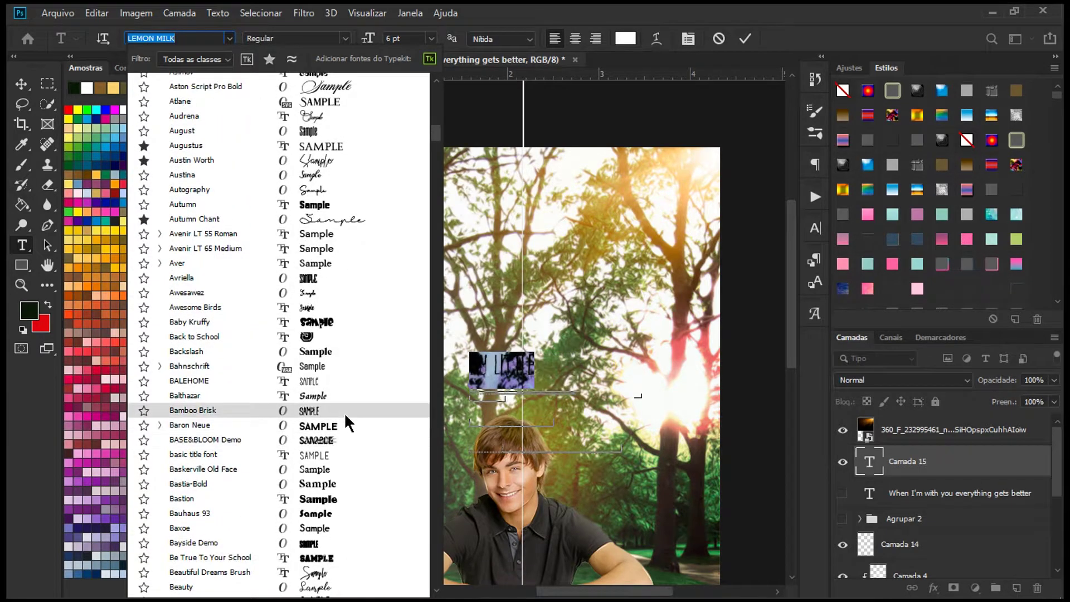
pyautogui.scroll(-3, 344, 416)
pyautogui.click(339, 434)
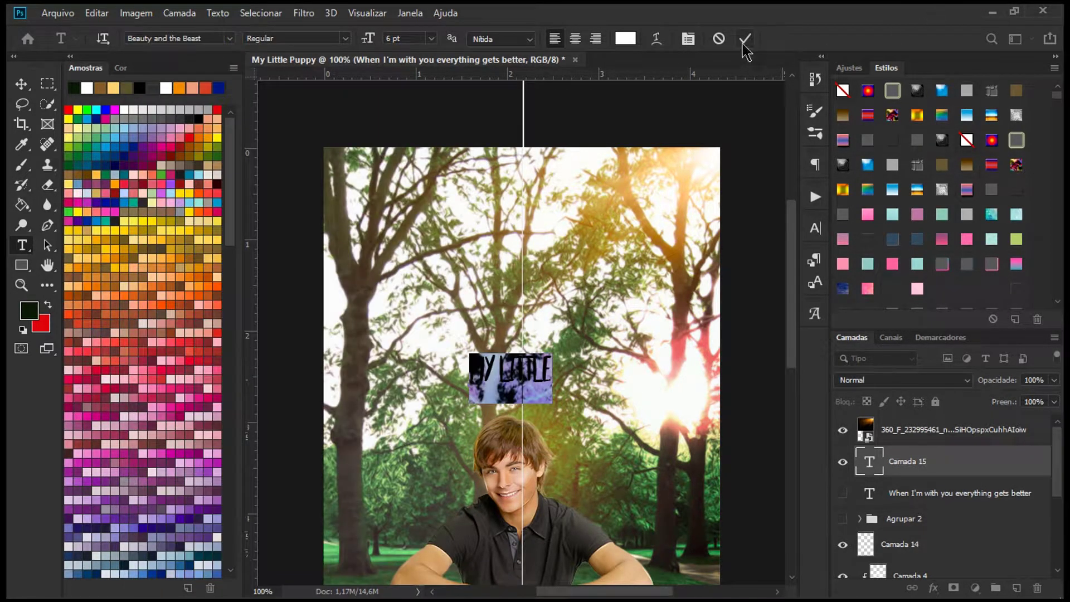
pyautogui.click(745, 40)
# Step: Enlarge the "my little" text to 14.24 pt and centre it in the upper part of the cover
pyautogui.hotkey('ctrl', 't')
pyautogui.moveTo(552, 403); pyautogui.dragTo(663, 448)
pyautogui.moveTo(632, 379); pyautogui.dragTo(589, 288)
pyautogui.click(745, 38)
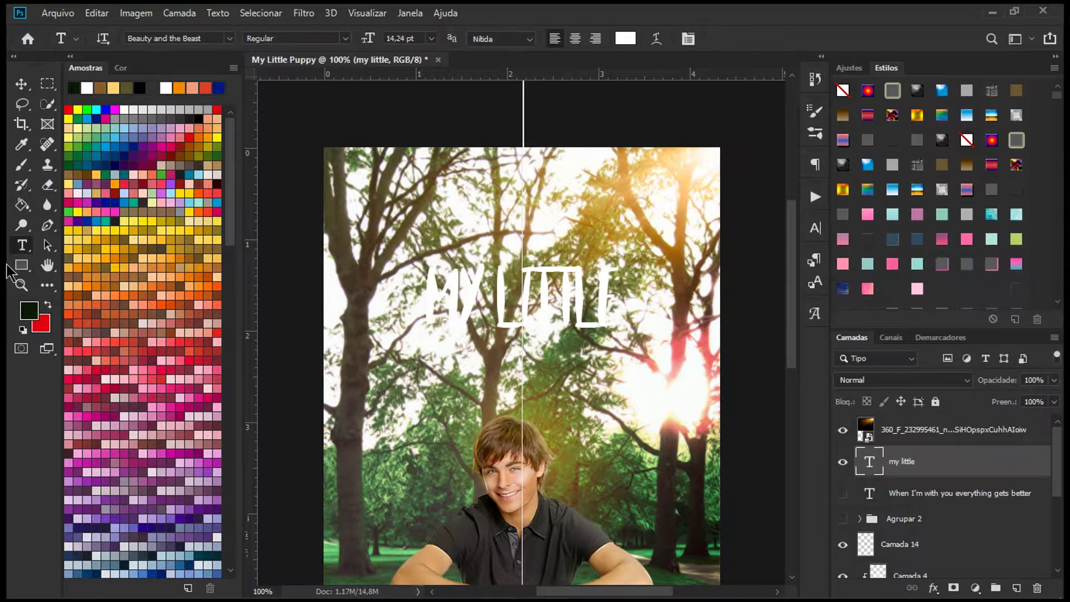
# Step: Recolour the "my little" text to the dark green foreground colour
pyautogui.click(629, 38)
pyautogui.moveTo(52, 307); pyautogui.dragTo(27, 374)
pyautogui.click(29, 311)
pyautogui.click(349, 390)
# Step: Add the word "puppy" in a larger size and position it centred beneath "my little"
pyautogui.click(404, 389)
pyautogui.write('puppy')
pyautogui.click(430, 38)
pyautogui.click(407, 174)
pyautogui.click(21, 84)
pyautogui.moveTo(568, 359); pyautogui.dragTo(581, 382)
pyautogui.hotkey('ctrl', 't')
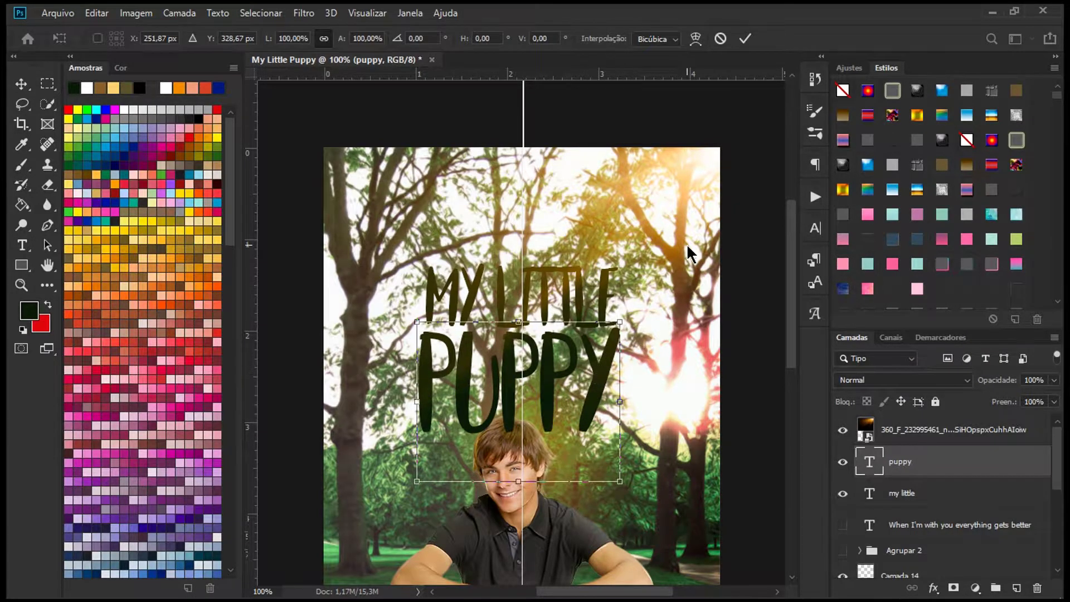
pyautogui.press('Return')
# Step: Move the "puppy" and "my little" layers behind the man, directly above Camada 8
pyautogui.click(901, 493)
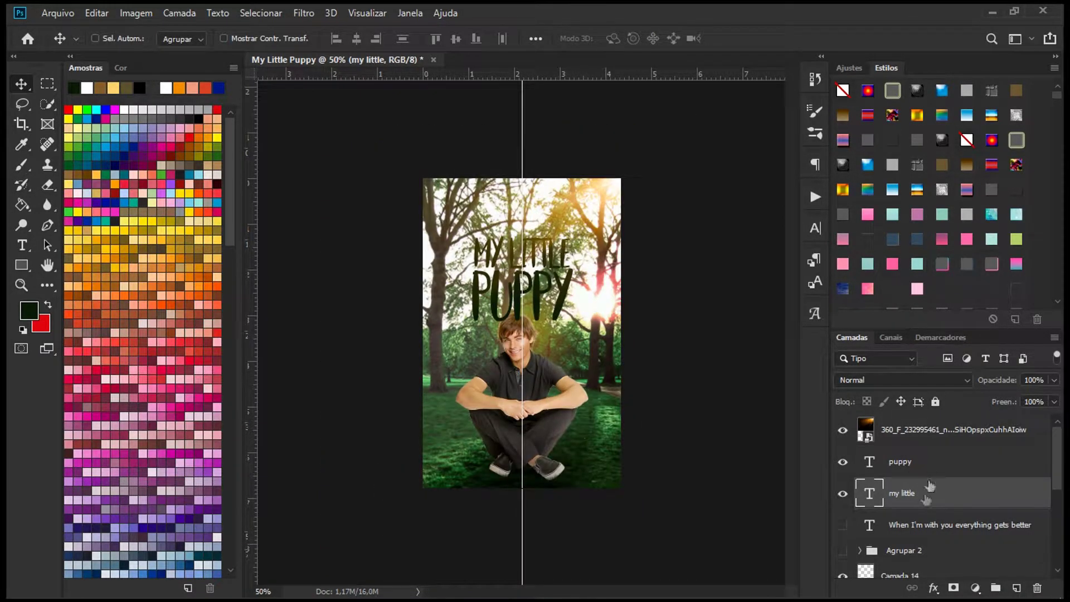
pyautogui.scroll(-2, 947, 491)
pyautogui.keyDown('shift'); pyautogui.click(955, 437); pyautogui.keyUp('shift')
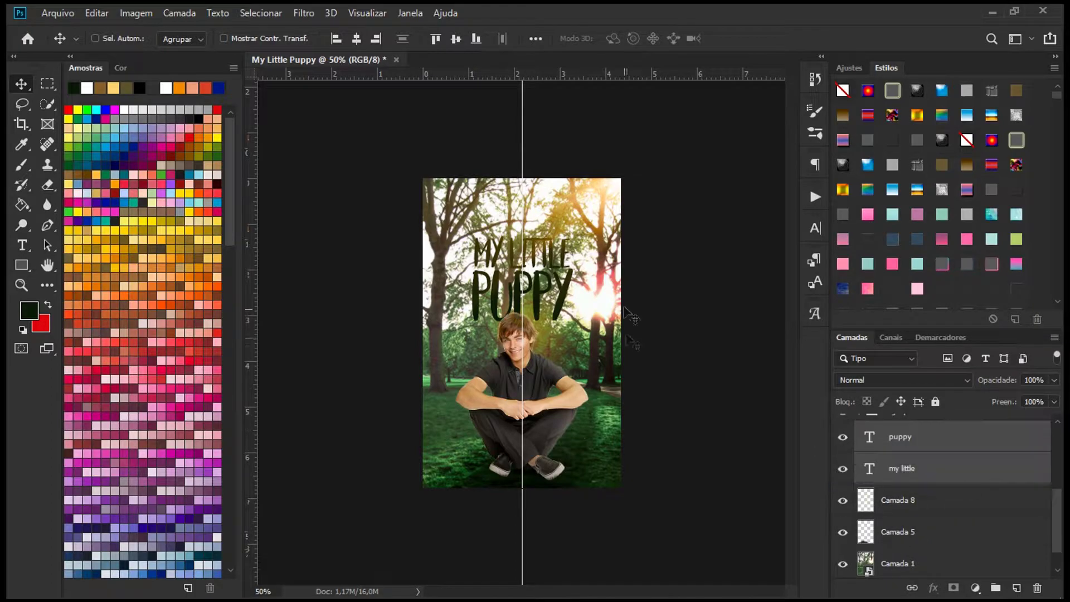
# Step: Recolour both title texts to a very dark green after trying out other swatches
pyautogui.press('t')
pyautogui.click(631, 38)
pyautogui.click(218, 129)
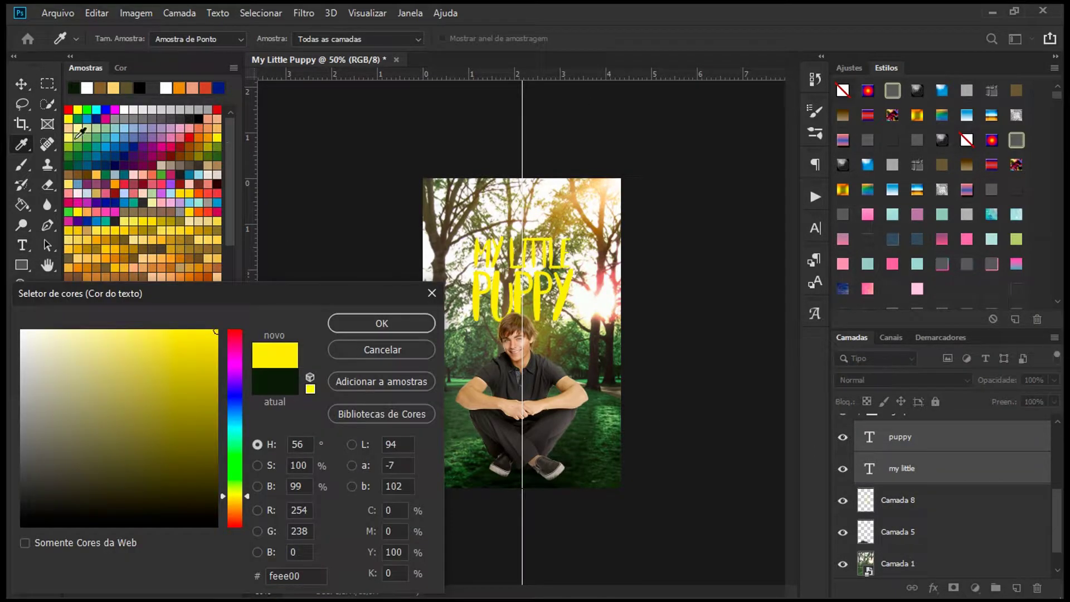
pyautogui.click(117, 87)
pyautogui.click(74, 88)
pyautogui.click(198, 473)
pyautogui.click(204, 503)
pyautogui.click(359, 329)
# Step: Group the two title texts, with their blend mode set to Normal, and hide the group
pyautogui.scroll(3, 896, 449)
pyautogui.scroll(-2, 896, 448)
pyautogui.click(903, 379)
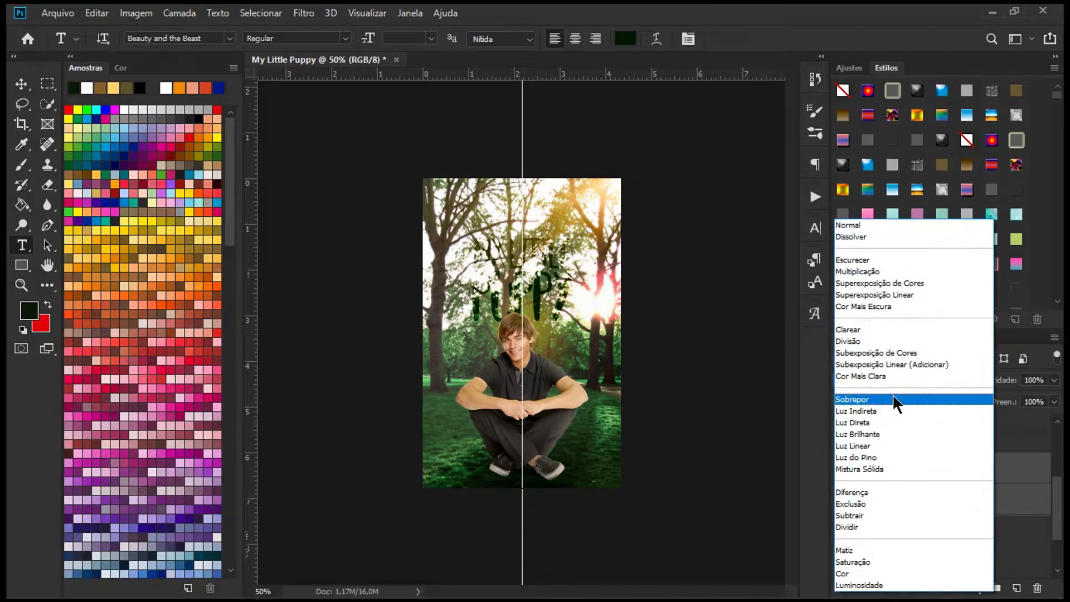
pyautogui.click(902, 224)
pyautogui.hotkey('ctrl', 'g')
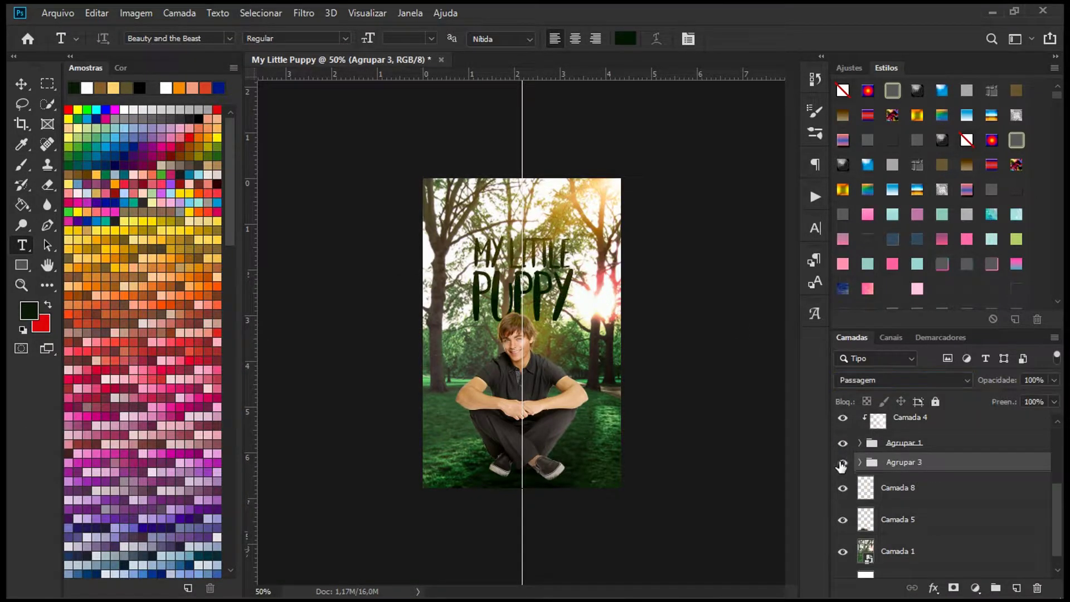
pyautogui.click(841, 464)
# Step: Recolour the "written by" and author-name texts in Agrupar 2 with the dark green swatch
pyautogui.scroll(3, 901, 515)
pyautogui.click(918, 515)
pyautogui.keyDown('shift'); pyautogui.click(919, 543); pyautogui.keyUp('shift')
pyautogui.click(625, 38)
pyautogui.click(74, 88)
pyautogui.click(382, 322)
# Step: Move the Agrupar 2 credits about 6 cm up to the cover's top centre and place the group above the light overlay layer
pyautogui.click(21, 84)
pyautogui.click(896, 491)
pyautogui.hotkey('ctrl', 't')
pyautogui.moveTo(533, 451); pyautogui.dragTo(535, 204)
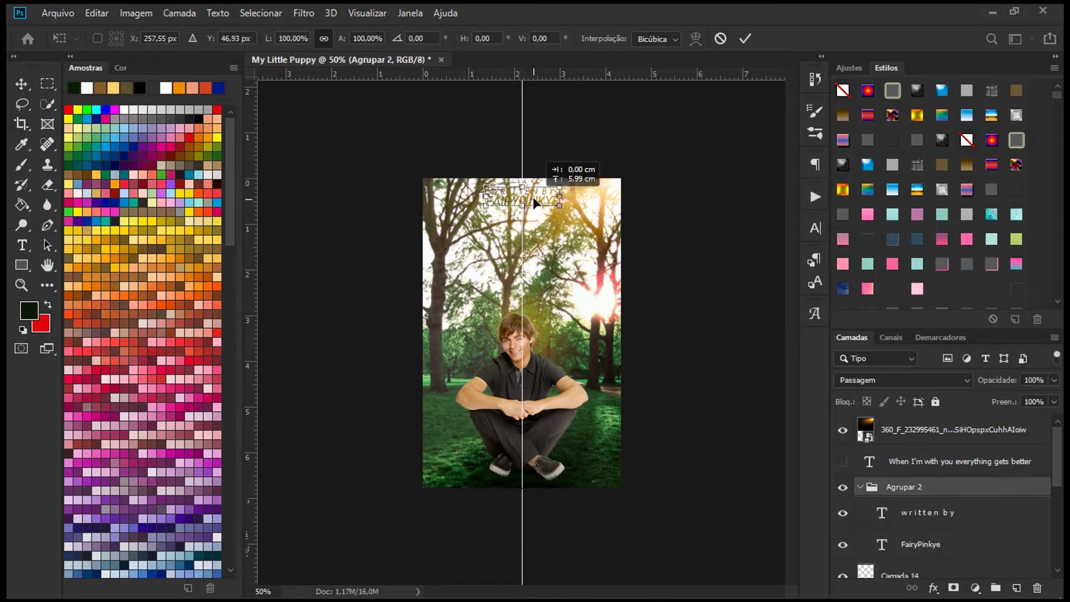
pyautogui.click(745, 40)
pyautogui.press('t')
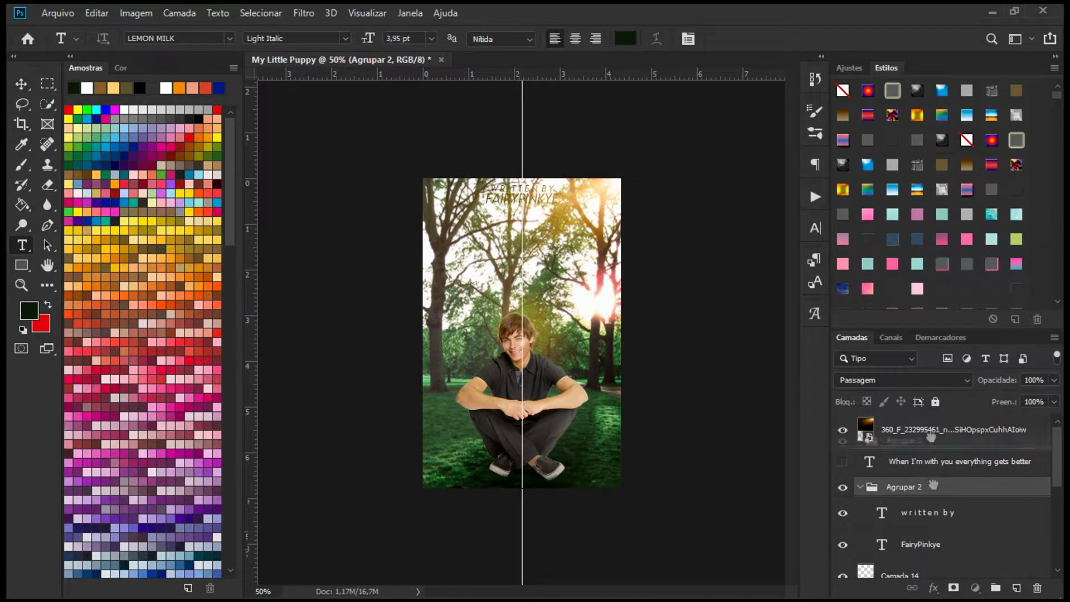
pyautogui.moveTo(930, 436); pyautogui.dragTo(930, 418)
# Step: Add a two-line credit below the author name: "graphic by" with the designer's name, and "wonderful designs" on the second line
pyautogui.hotkey('ctrl', '+')
pyautogui.hotkey('ctrl', '+')
pyautogui.scroll(3, 552, 203)
pyautogui.click(433, 288)
pyautogui.write('graphic b')
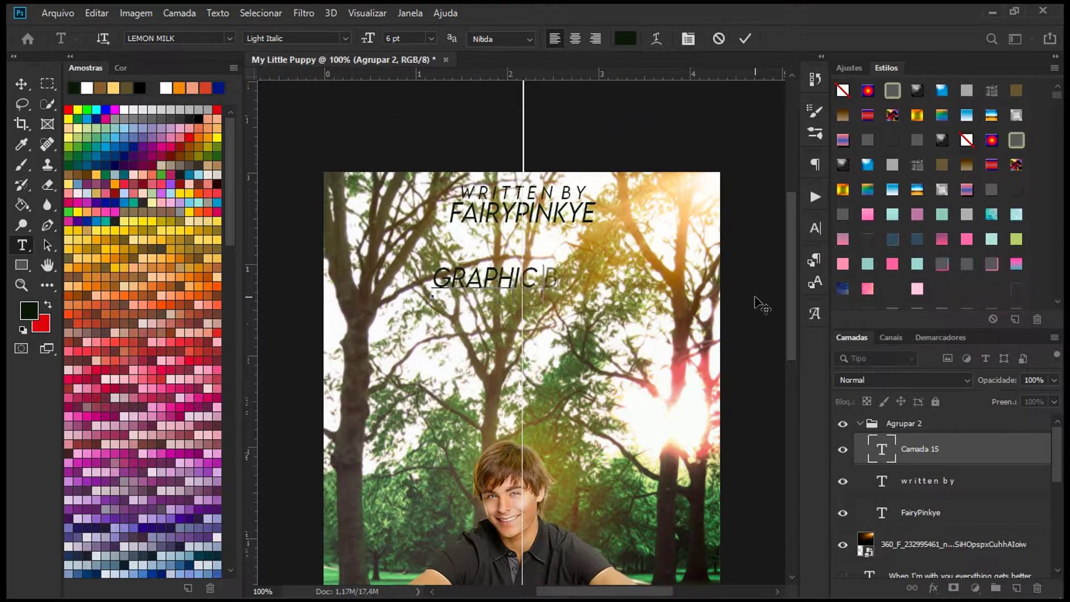
pyautogui.write('esigns')
# Step: Centre-align the two-line graphic credit and tighten its line spacing
pyautogui.hotkey('ctrl', 'a')
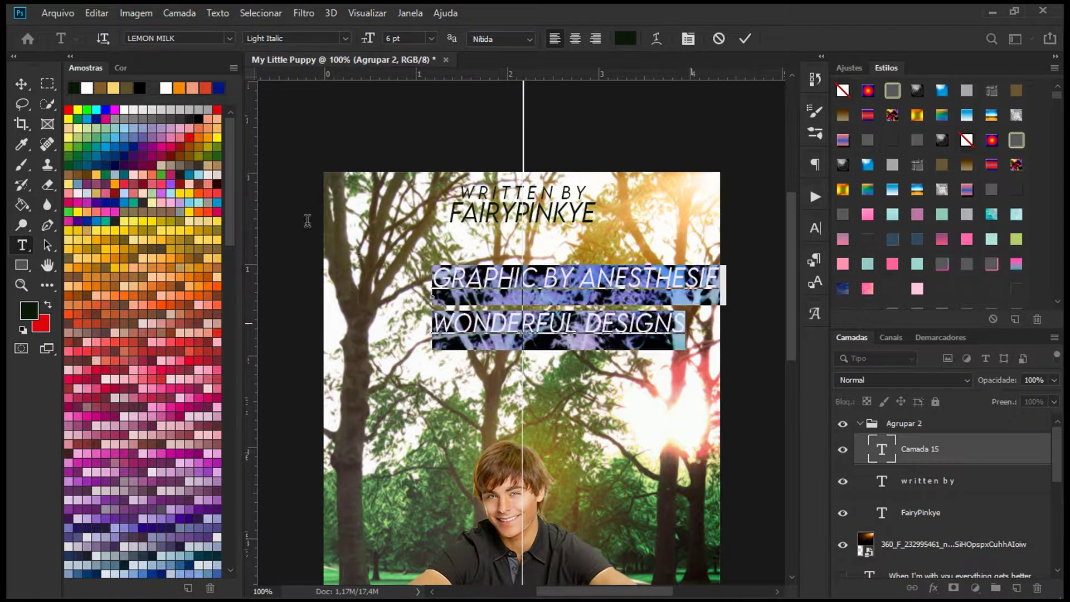
pyautogui.click(574, 38)
pyautogui.click(815, 228)
pyautogui.click(790, 259)
pyautogui.click(780, 277)
pyautogui.click(778, 218)
pyautogui.click(745, 40)
# Step: Scale the graphic credit to 3.27 pt and place it centred directly beneath the author name, leaving Agrupar 2 collapsed
pyautogui.hotkey('ctrl', 't')
pyautogui.moveTo(473, 292); pyautogui.dragTo(560, 266)
pyautogui.moveTo(662, 291); pyautogui.dragTo(597, 279)
pyautogui.moveTo(549, 267); pyautogui.dragTo(549, 242)
pyautogui.press('Return')
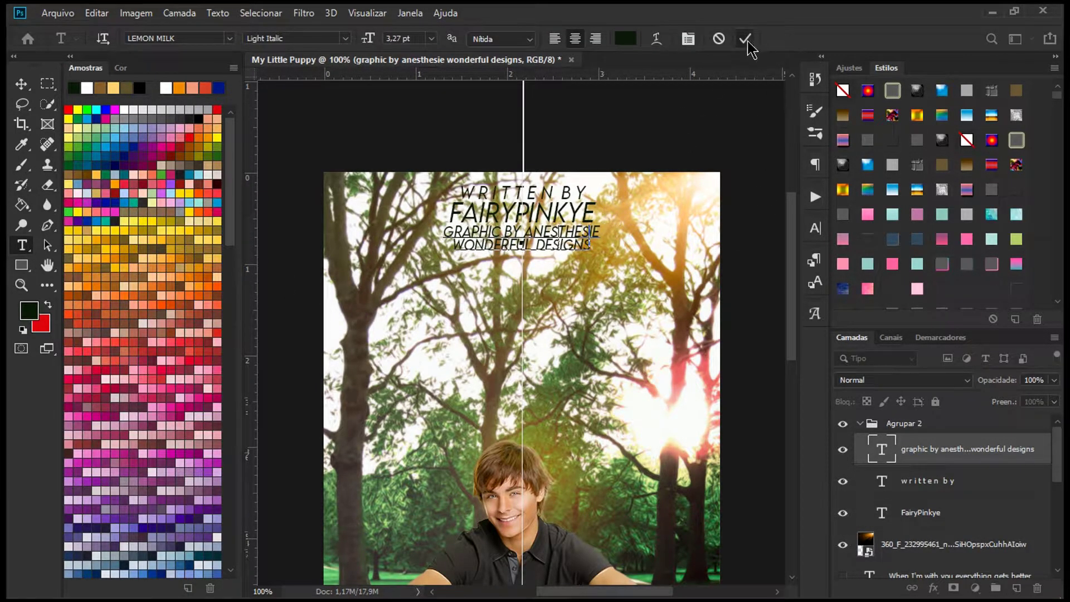
pyautogui.click(860, 423)
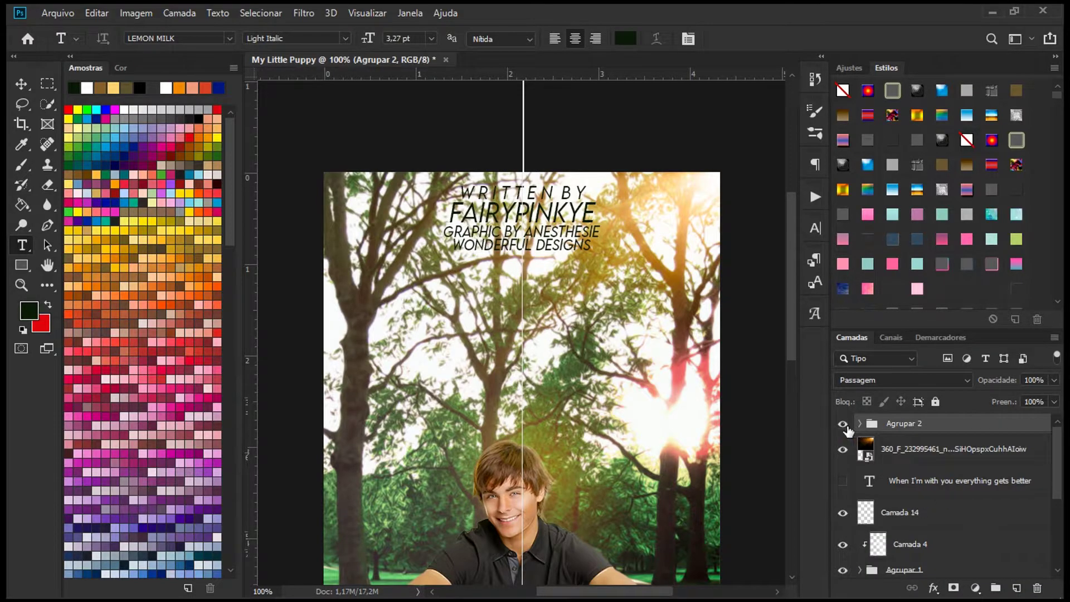
# Step: Set the blend mode of the 360_F_232995461 light overlay layer to Divisão
pyautogui.click(947, 449)
pyautogui.click(903, 379)
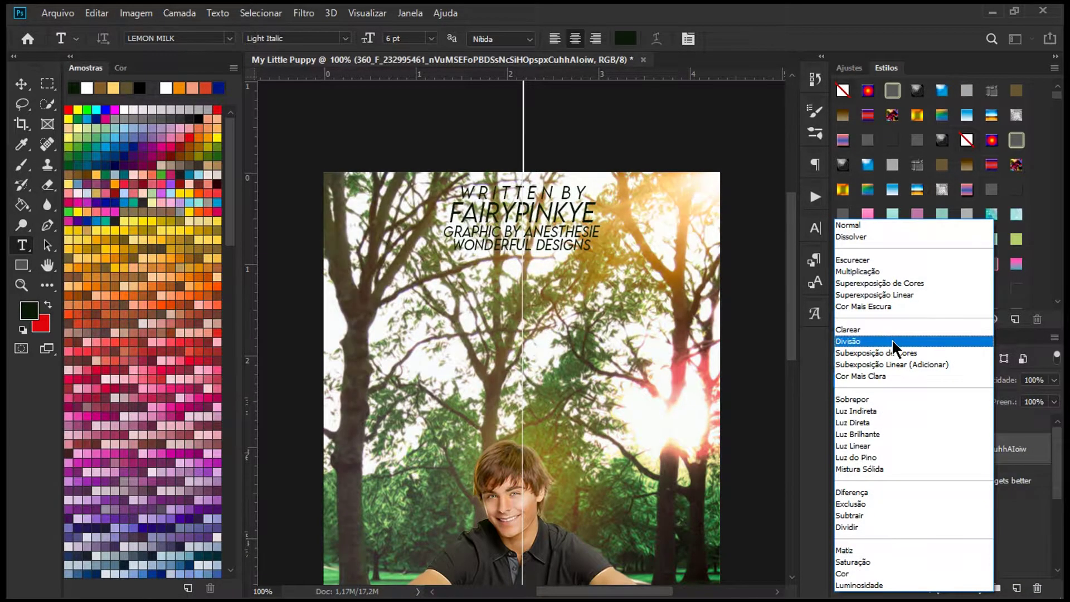
pyautogui.click(858, 341)
pyautogui.hotkey('ctrl', '-')
pyautogui.hotkey('ctrl', '-')
# Step: Create a layer above the light overlay and paint a black patch over the sun with a soft 76 px Brush
pyautogui.click(21, 166)
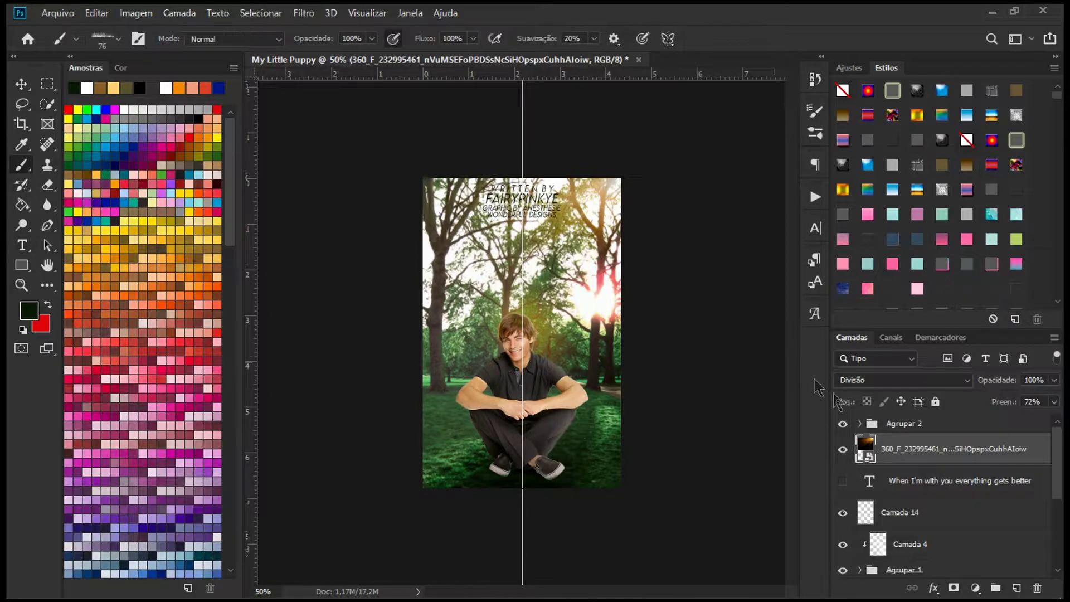
pyautogui.click(1016, 587)
pyautogui.click(107, 39)
pyautogui.doubleClick(190, 151)
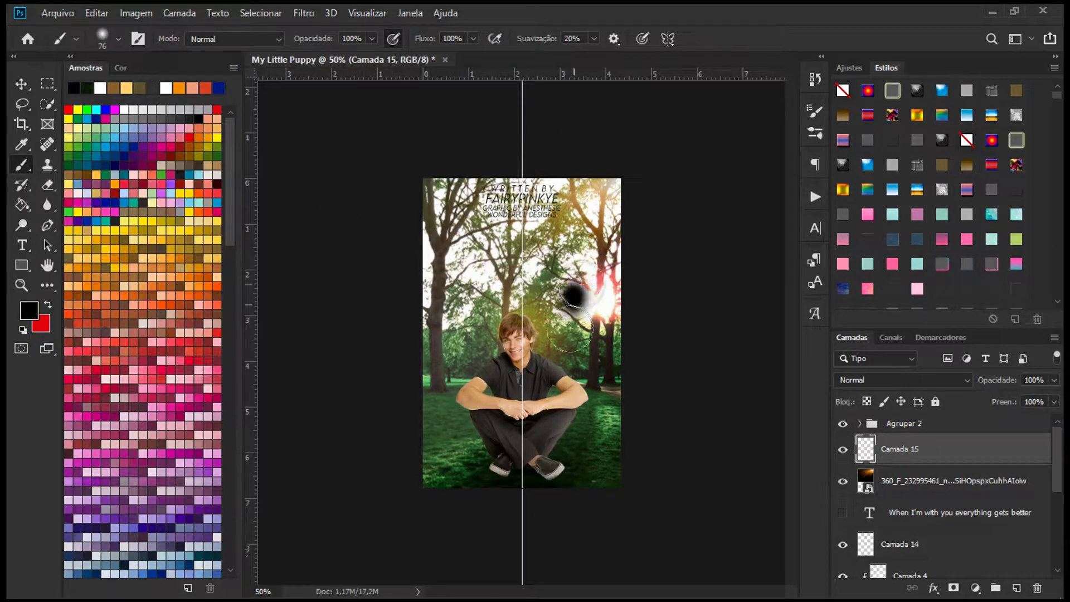
# Step: Apply a Gaussian blur (Desfoque Gaussiano) to the black patch on Camada 15
pyautogui.click(869, 379)
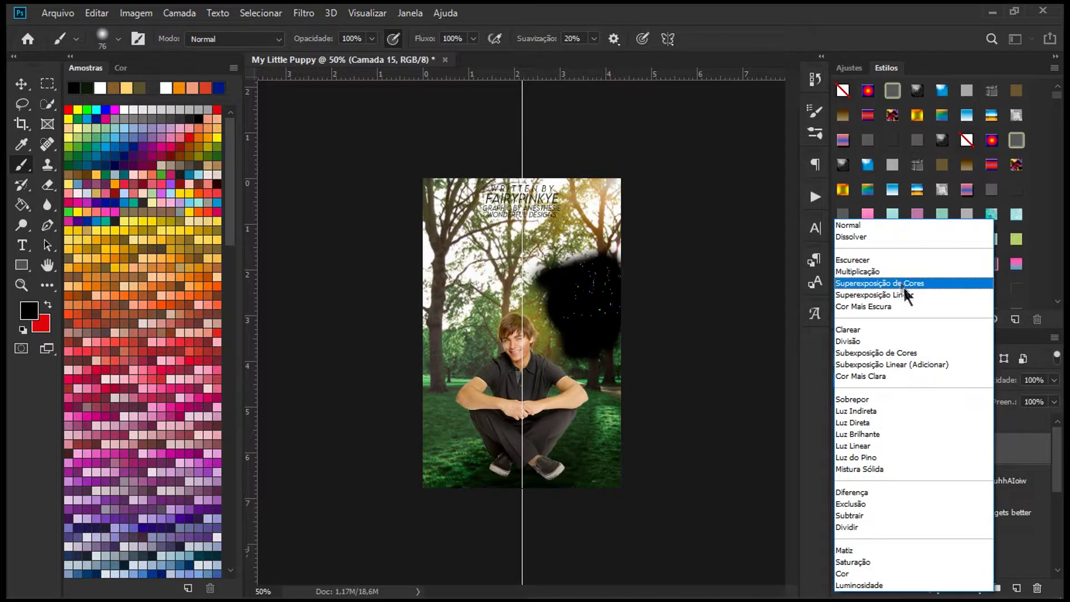
pyautogui.click(306, 14)
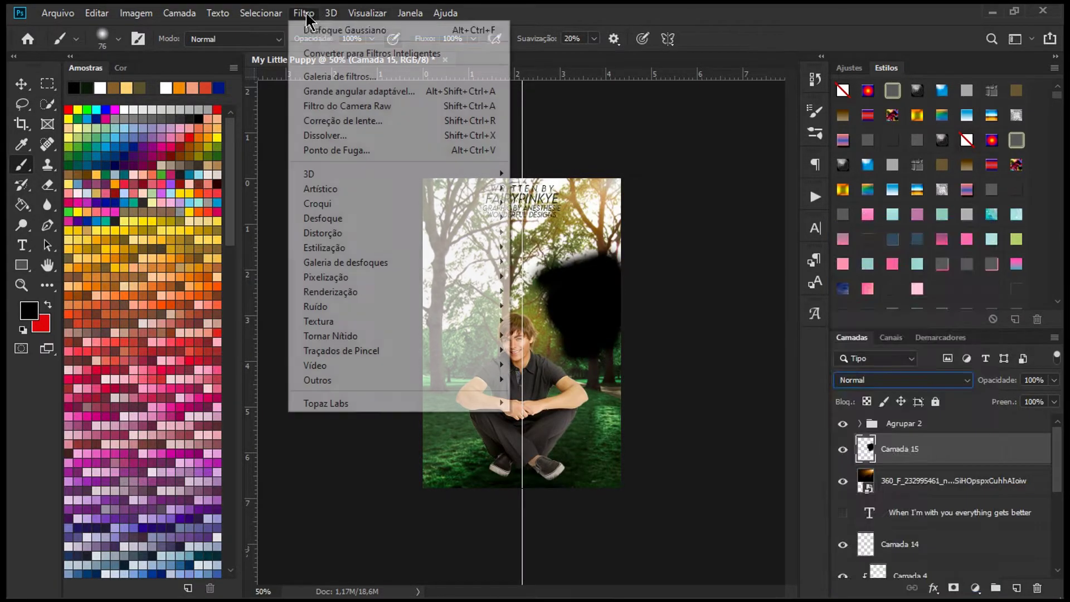
pyautogui.moveTo(495, 219)
pyautogui.click(540, 305)
pyautogui.moveTo(188, 470)
pyautogui.mouseDown()
pyautogui.moveTo(222, 469)
pyautogui.moveTo(200, 469)
pyautogui.mouseUp()
pyautogui.click(327, 258)
# Step: Place Camada 15 directly above Camada 1 in Normal blend mode with its fill reduced to 34%
pyautogui.click(869, 379)
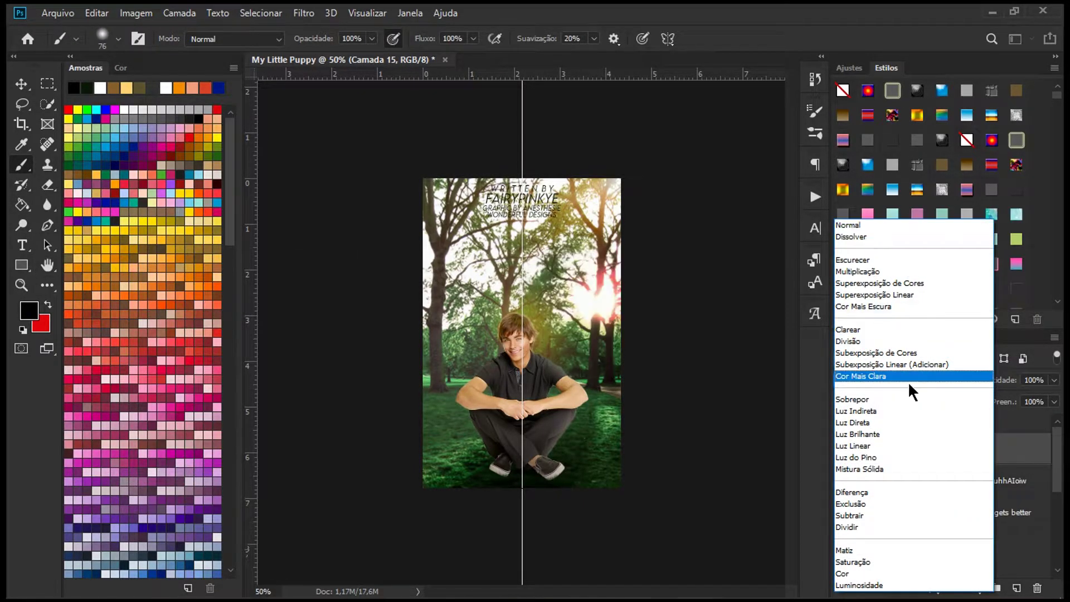
pyautogui.click(914, 410)
pyautogui.moveTo(937, 495)
pyautogui.mouseDown()
pyautogui.moveTo(939, 510)
pyautogui.moveTo(960, 518)
pyautogui.moveTo(939, 466)
pyautogui.moveTo(936, 488)
pyautogui.mouseUp()
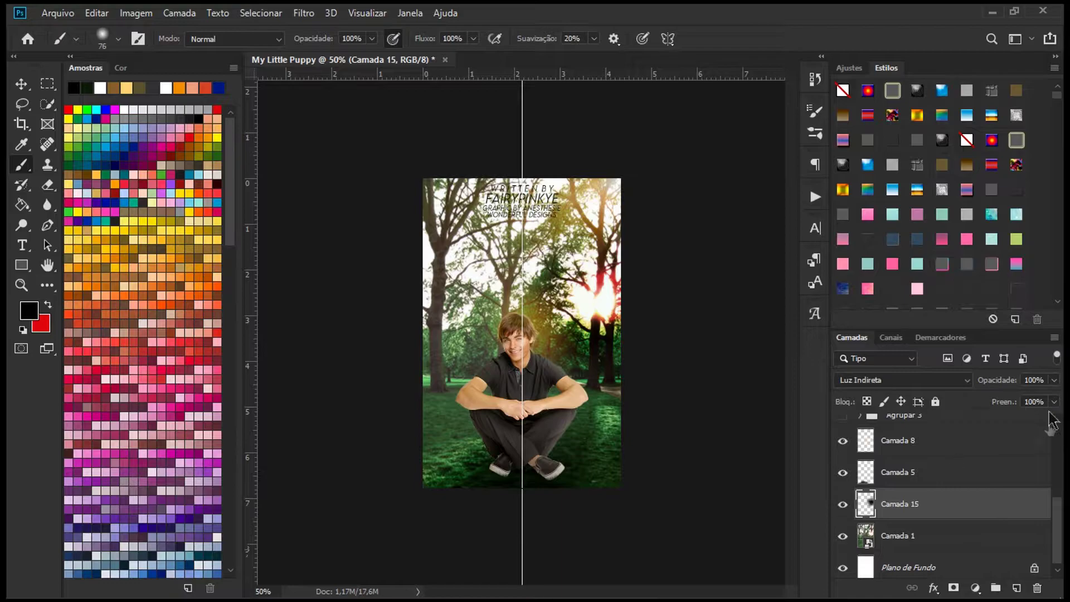
pyautogui.click(902, 379)
pyautogui.click(861, 223)
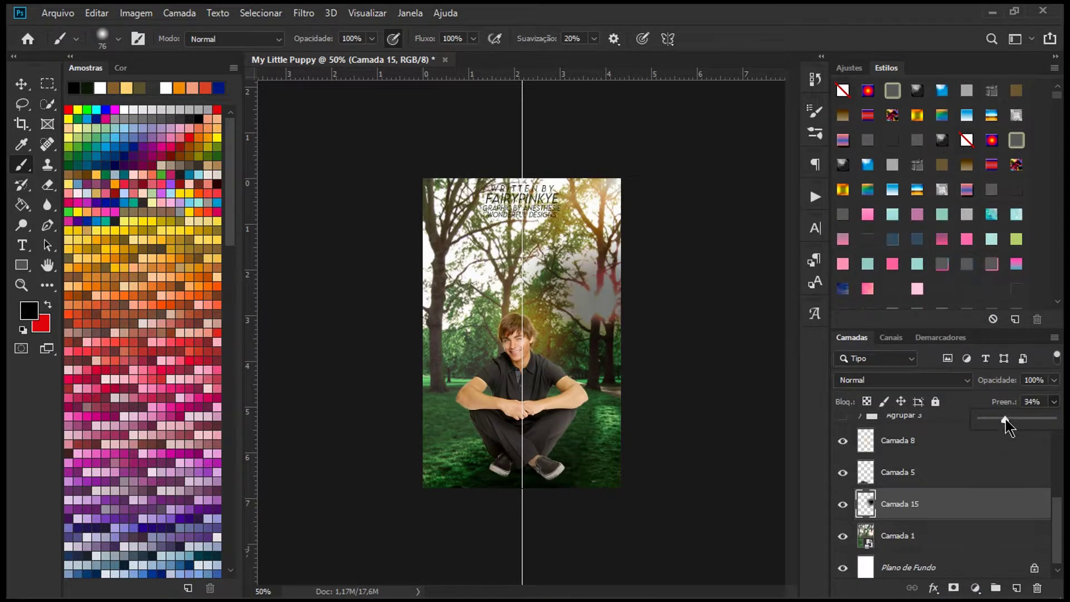
pyautogui.click(844, 505)
pyautogui.click(844, 504)
# Step: Show the title group Agrupar 3 and set both of its text layers to Normal blend mode
pyautogui.scroll(3, 892, 490)
pyautogui.click(841, 511)
pyautogui.doubleClick(871, 512)
pyautogui.click(908, 537)
pyautogui.keyDown('shift'); pyautogui.click(908, 567); pyautogui.keyUp('shift')
pyautogui.click(903, 380)
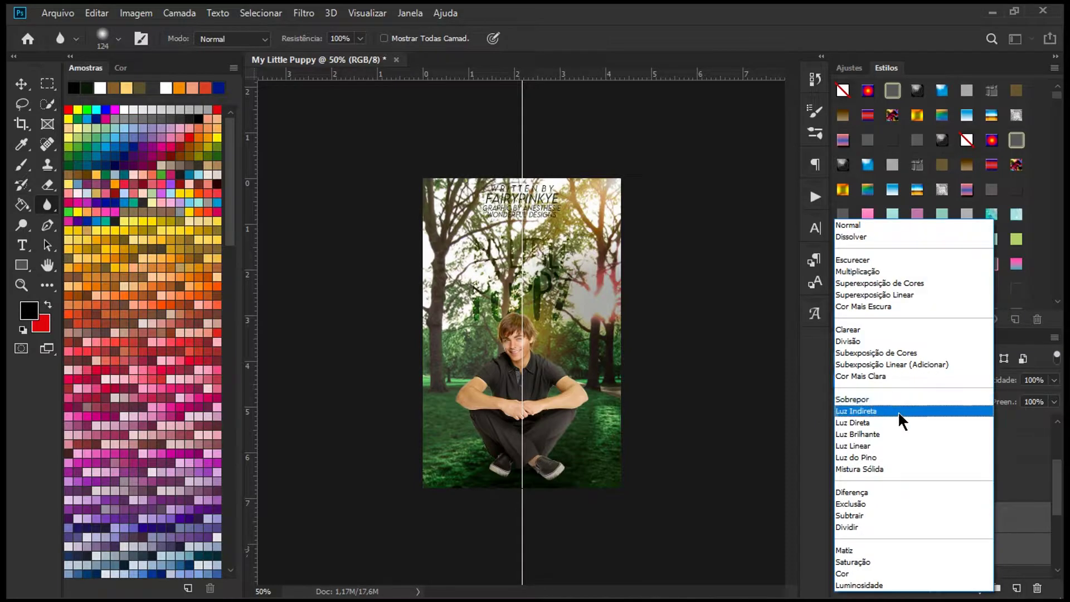
pyautogui.click(879, 228)
# Step: Duplicate the park background layer Camada 1 and rasterise the copy
pyautogui.scroll(-3, 942, 501)
pyautogui.click(951, 532)
pyautogui.hotkey('ctrl', 'j')
pyautogui.click(544, 254)
pyautogui.click(513, 250)
# Step: Soften the trees around the title on Camada 1 copiar with the Blur tool at 124 px
pyautogui.scroll(2, 438, 332)
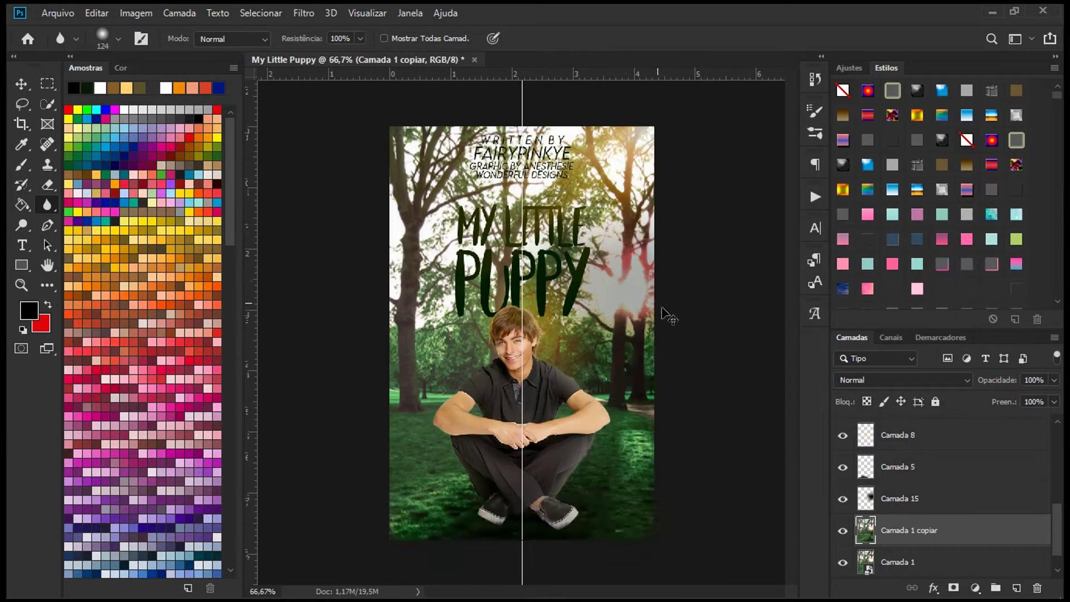
pyautogui.scroll(1, 437, 333)
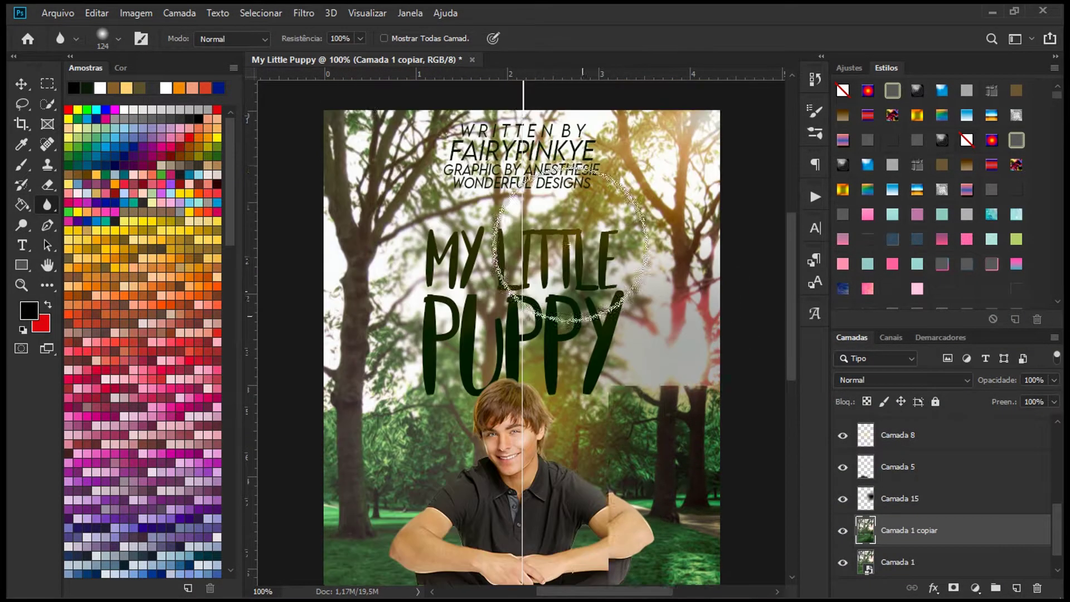
pyautogui.scroll(-6, 634, 319)
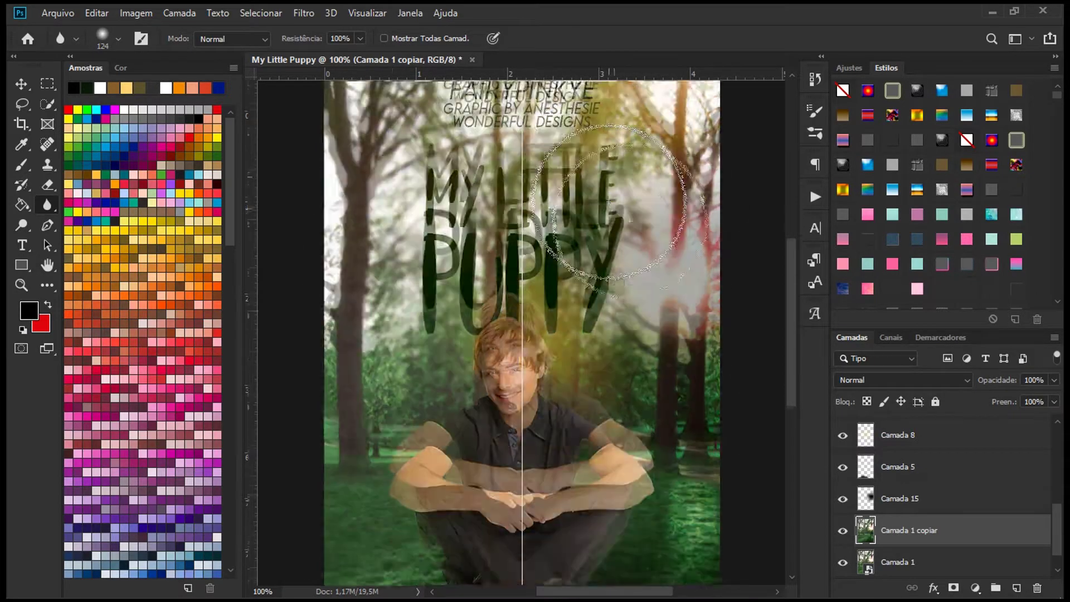
pyautogui.scroll(5, 765, 204)
pyautogui.scroll(-2, 447, 440)
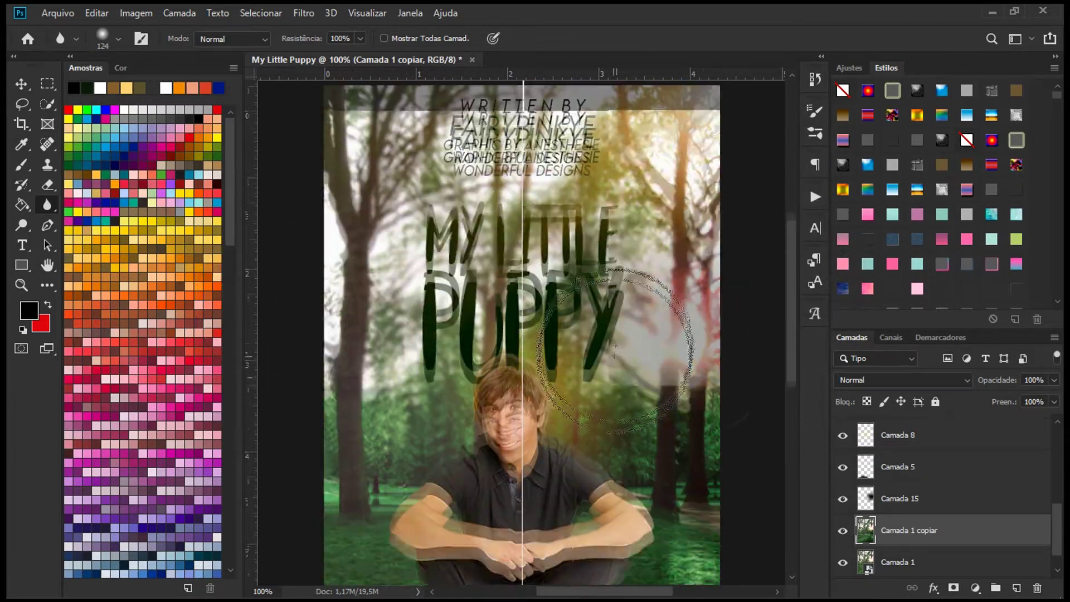
pyautogui.scroll(3, 941, 502)
# Step: Set the blend mode of both title text layers to Luz Direta and colour the text dark green
pyautogui.click(925, 518)
pyautogui.keyDown('shift'); pyautogui.click(929, 489); pyautogui.keyUp('shift')
pyautogui.click(902, 380)
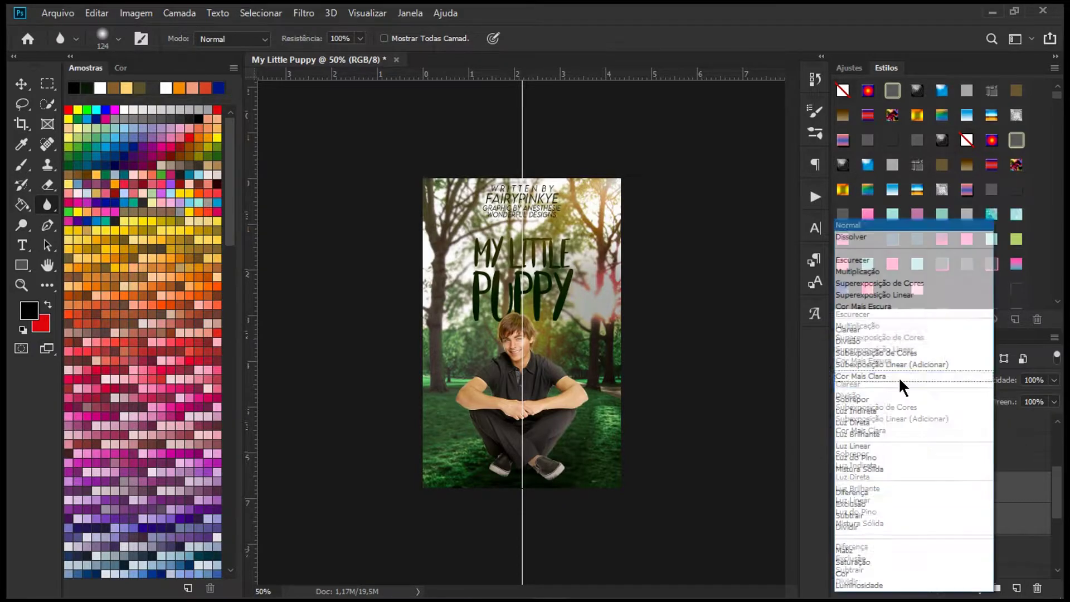
pyautogui.click(914, 421)
pyautogui.click(21, 245)
pyautogui.click(624, 39)
pyautogui.click(382, 350)
# Step: Overlay slightly offset copies of both title lines in Agrupar 3, using a stroke style (Traçado) and 0% fill
pyautogui.scroll(-2, 1060, 153)
pyautogui.scroll(-5, 900, 215)
pyautogui.click(941, 223)
pyautogui.hotkey('ctrl', 't')
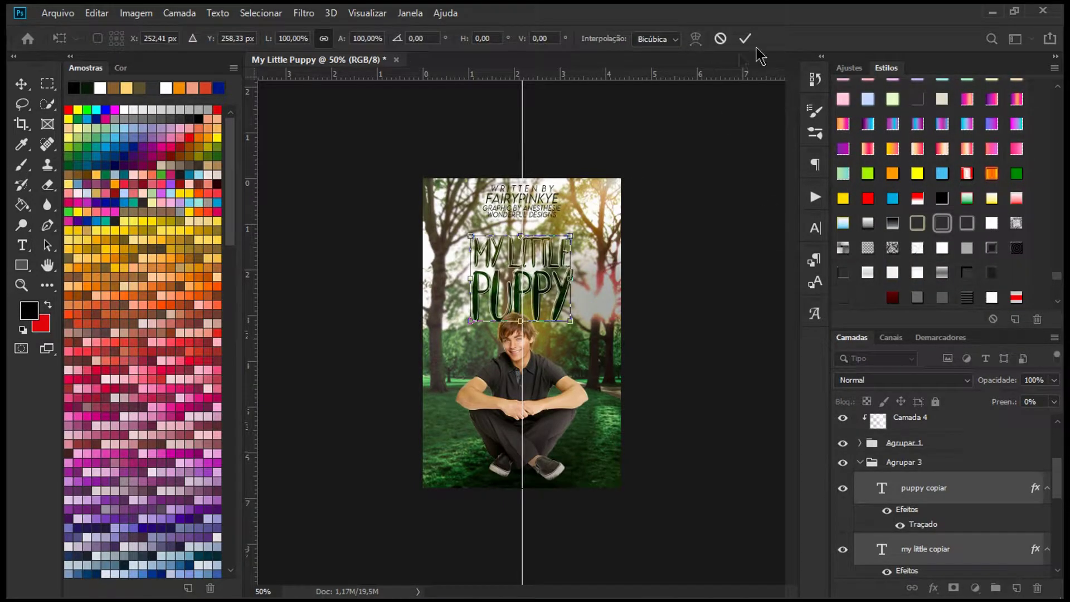
pyautogui.moveTo(991, 491); pyautogui.dragTo(972, 514)
pyautogui.hotkey('ctrl', 'g')
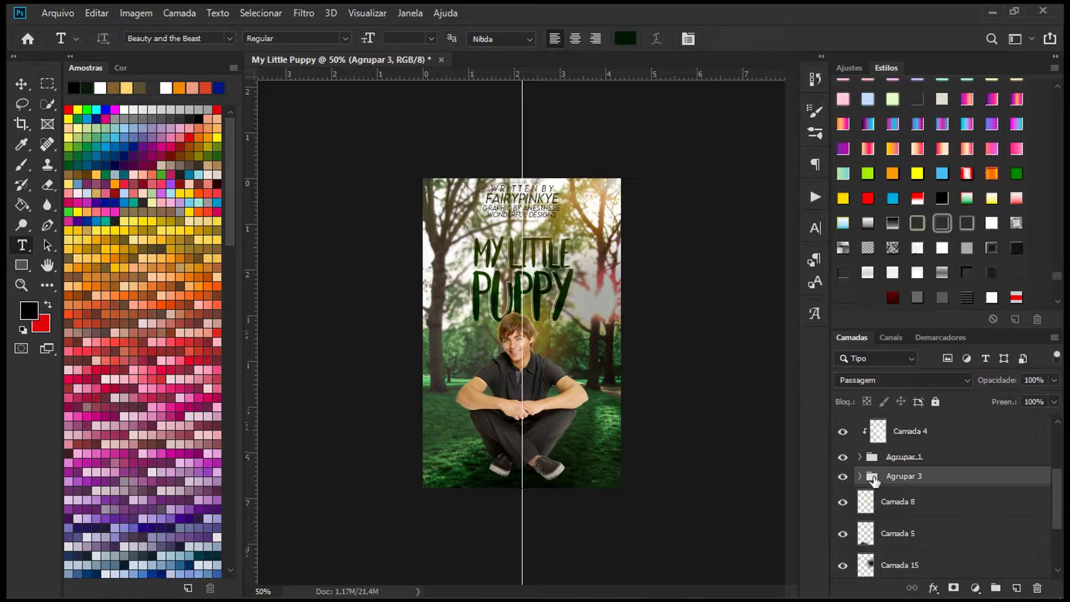
# Step: Scale the Agrupar 2 credits to 75.78% and keep them centred near the cover's upper edge
pyautogui.moveTo(855, 480); pyautogui.dragTo(901, 433)
pyautogui.hotkey('ctrl', '+')
pyautogui.hotkey('ctrl', '+')
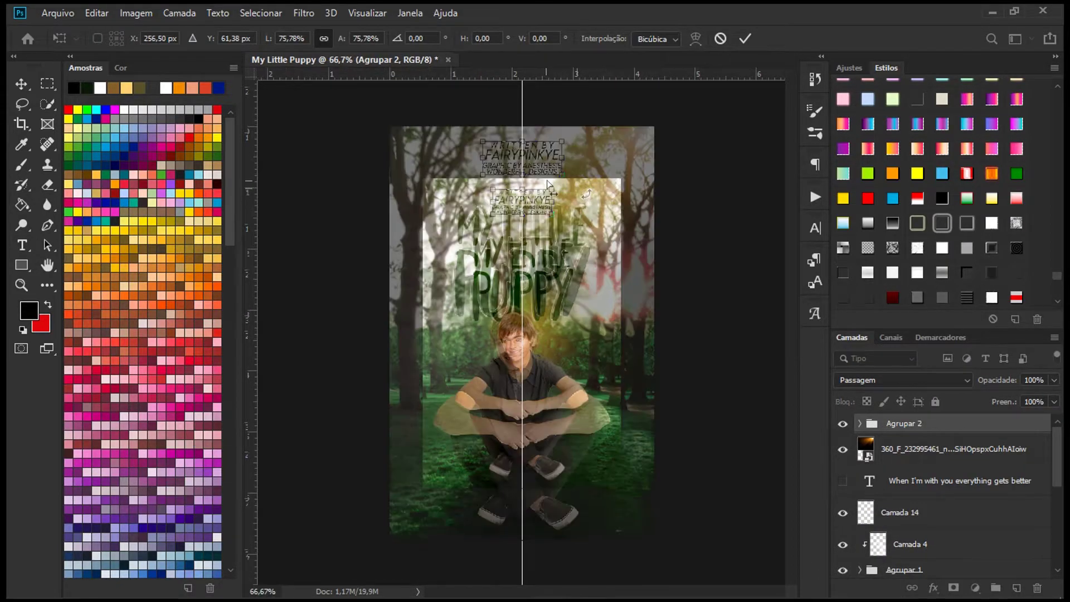
pyautogui.hotkey('ctrl', '-')
pyautogui.hotkey('ctrl', '-')
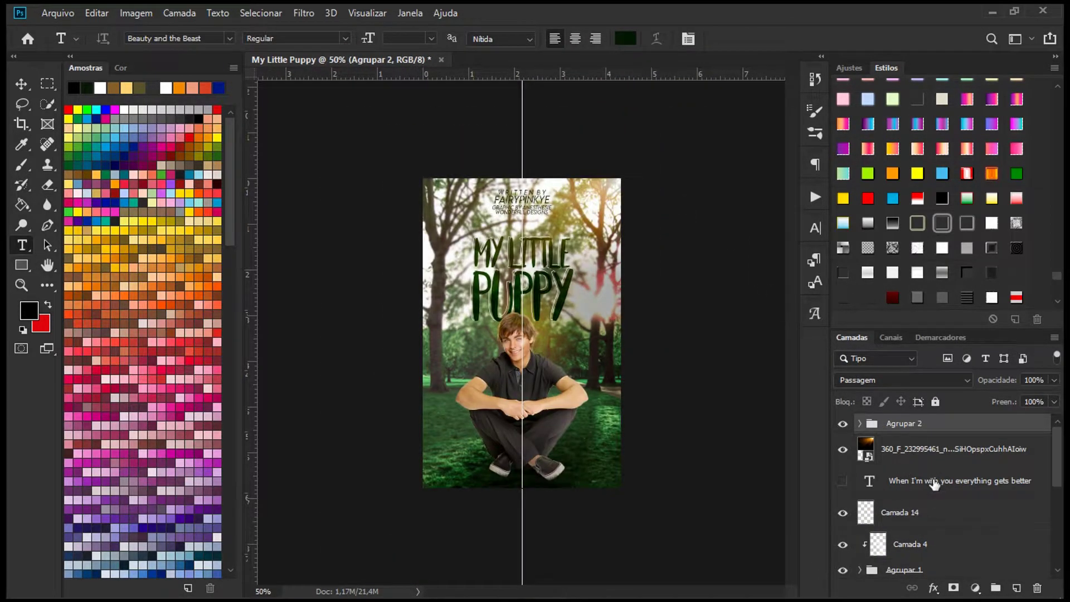
# Step: Try switching the credit text in Agrupar 2 to Arial
pyautogui.click(229, 38)
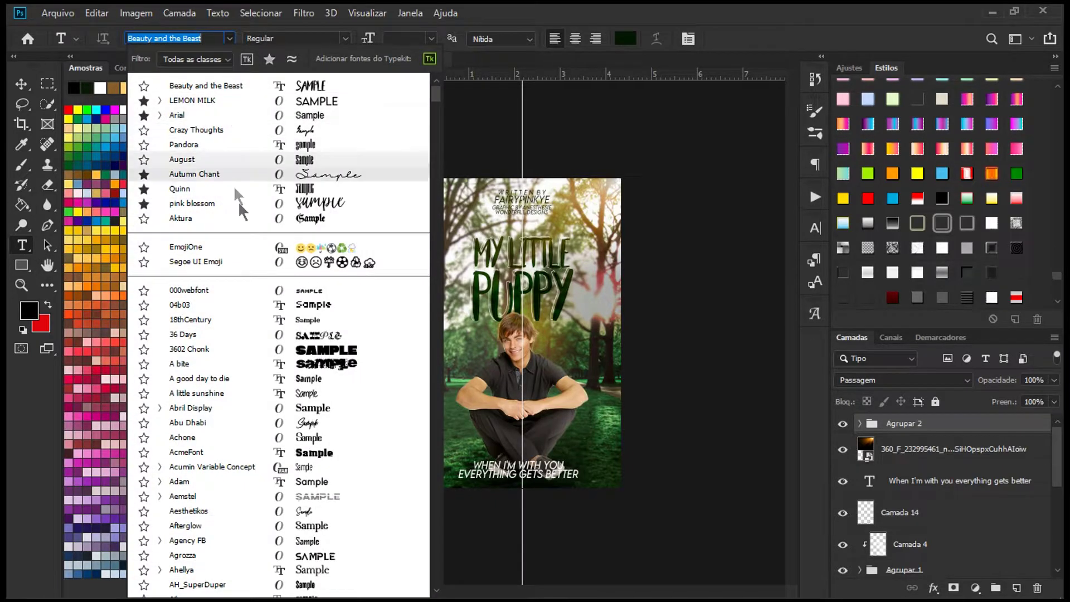
pyautogui.click(227, 114)
pyautogui.click(859, 424)
pyautogui.click(899, 453)
pyautogui.click(859, 423)
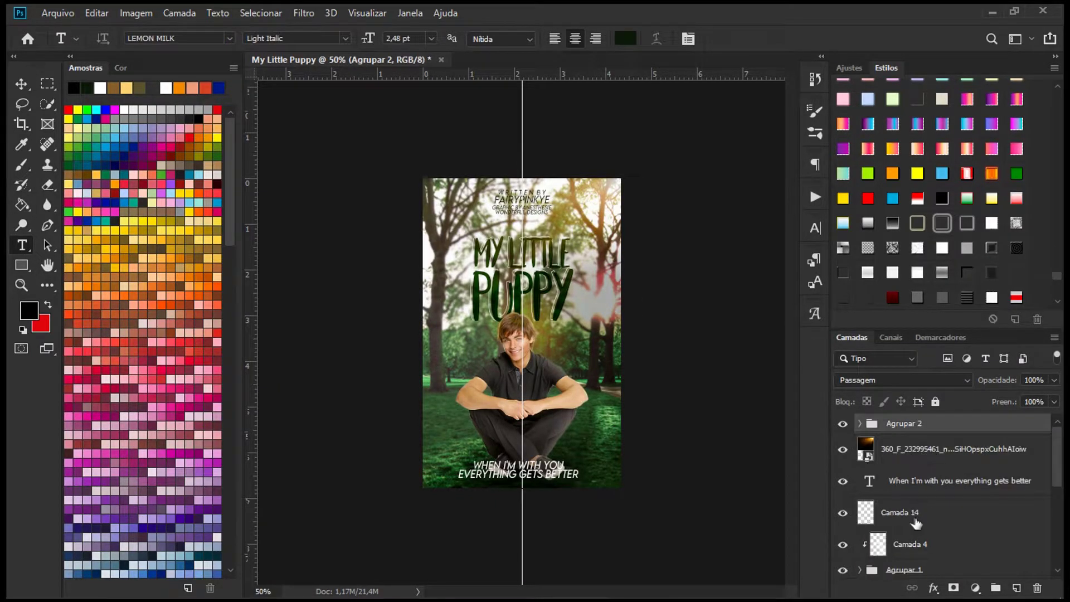
# Step: Set the tagline "When I'm with you everything gets better" in Arial with all caps
pyautogui.click(914, 480)
pyautogui.click(229, 38)
pyautogui.click(211, 86)
pyautogui.click(815, 228)
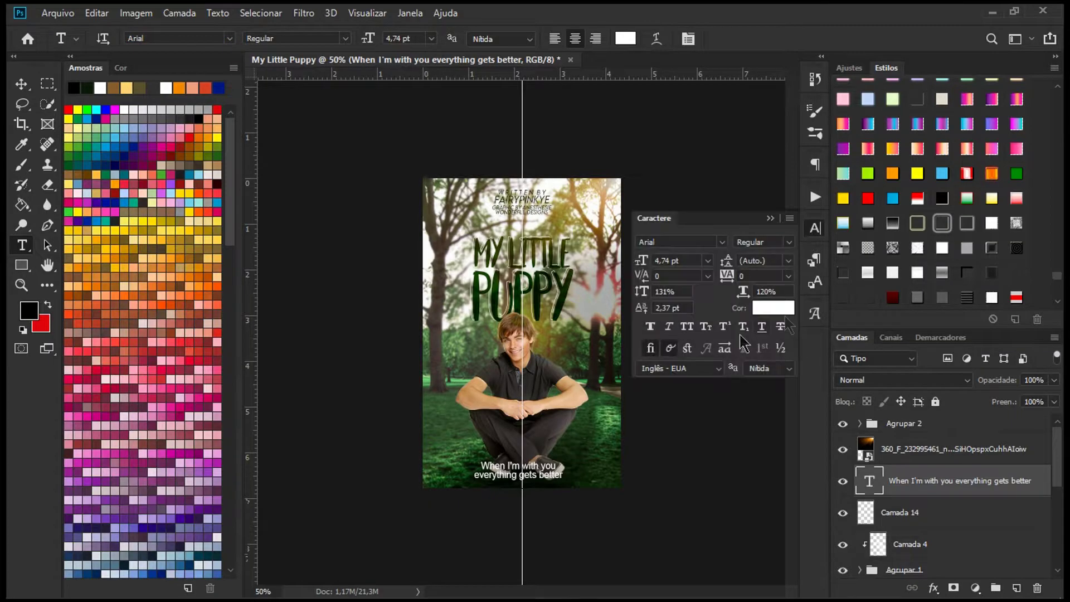
pyautogui.click(669, 334)
pyautogui.click(815, 228)
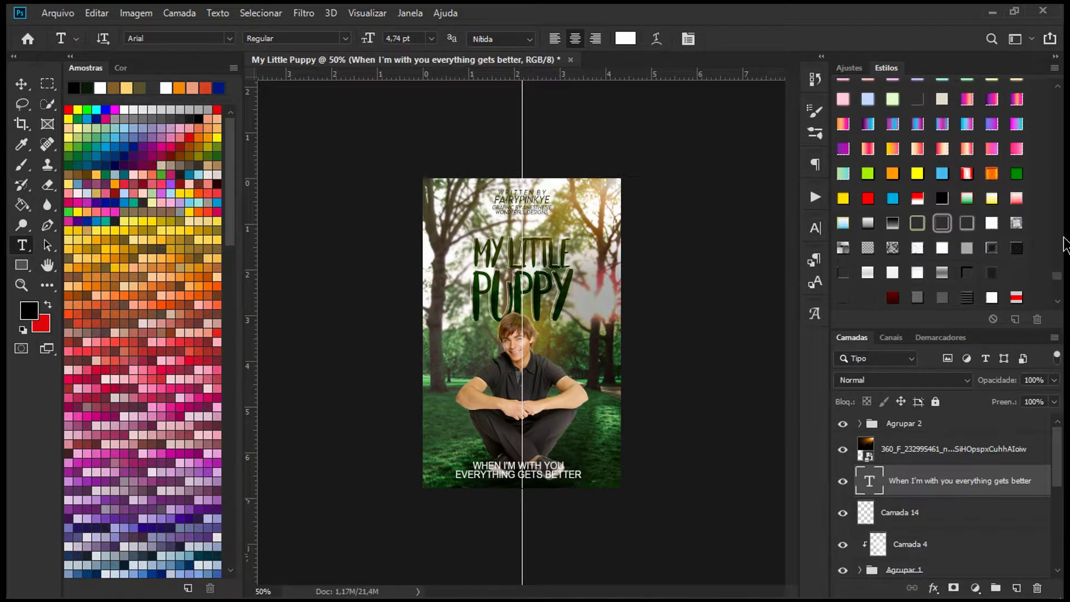
# Step: Apply a drop shadow style (Sombra Projetada) to the tagline and switch its font style to Italic
pyautogui.scroll(-3, 918, 283)
pyautogui.hotkey('ctrl', '+')
pyautogui.hotkey('ctrl', '+')
pyautogui.hotkey('ctrl', '-')
pyautogui.click(815, 227)
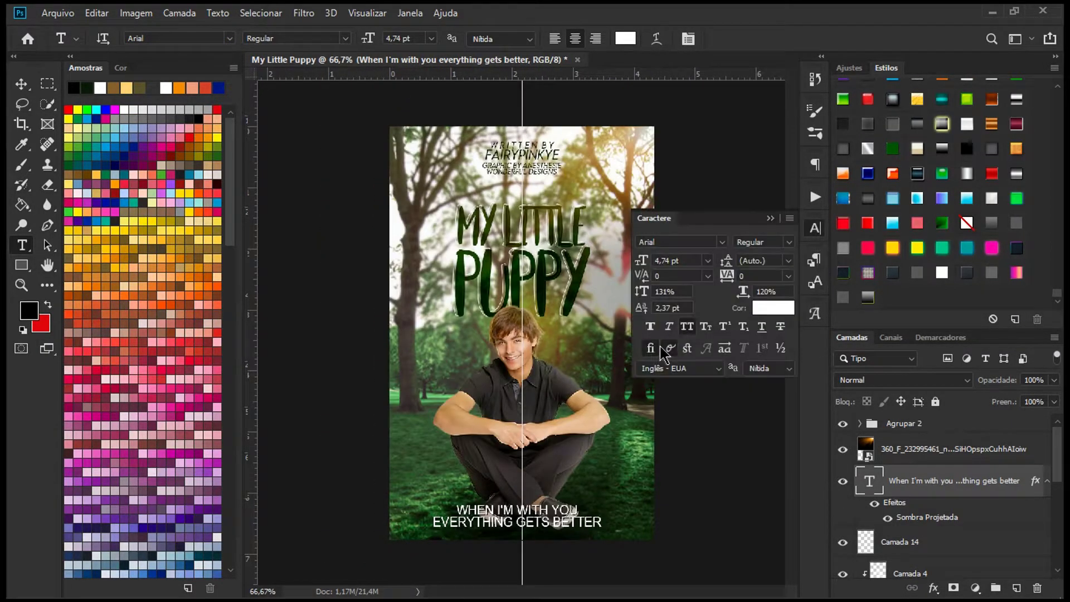
pyautogui.click(297, 38)
pyautogui.click(275, 117)
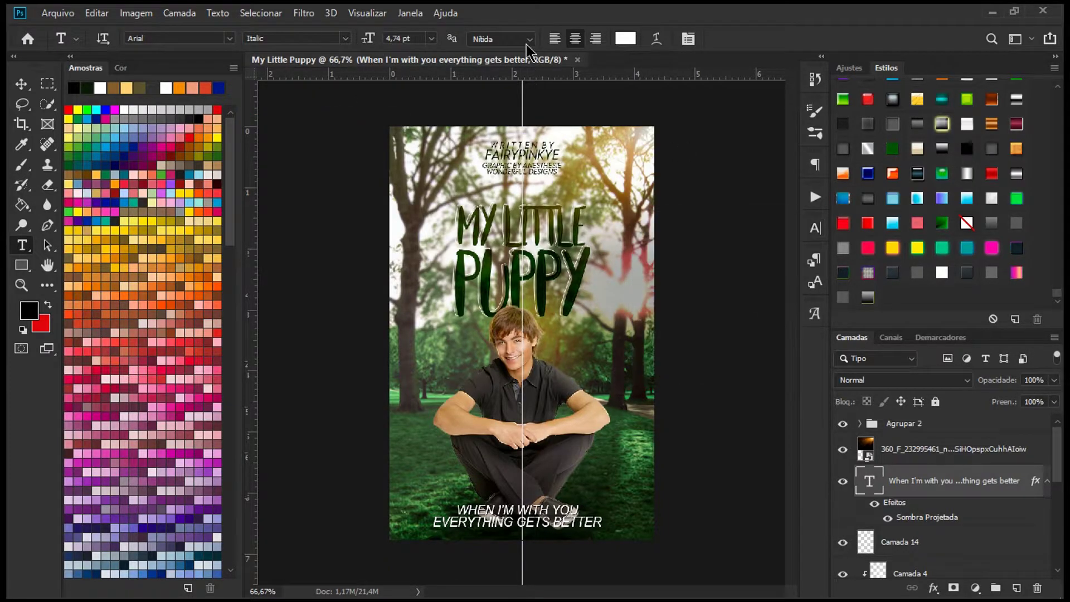
# Step: Give the tagline Suave anti-aliasing and scale it to 3.95 pt, centred near the cover's lower edge
pyautogui.hotkey('ctrl', '+')
pyautogui.moveTo(791, 318); pyautogui.dragTo(802, 361)
pyautogui.hotkey('ctrl', 't')
pyautogui.moveTo(389, 466); pyautogui.dragTo(431, 473)
pyautogui.moveTo(564, 482); pyautogui.dragTo(549, 480)
pyautogui.hotkey('ctrl', '-')
pyautogui.hotkey('ctrl', '-')
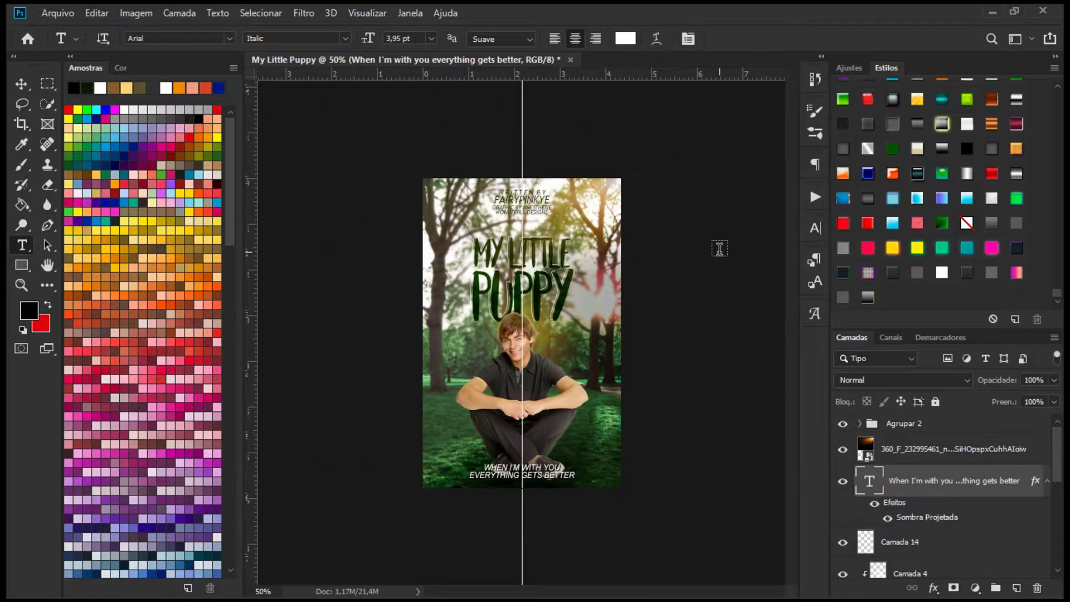
# Step: Switch to File Explorer and place light-leaks-png-1.png from the Overlays Luz folder above Agrupar 2 on the cover
pyautogui.click(920, 425)
pyautogui.click(509, 585)
pyautogui.click(460, 304)
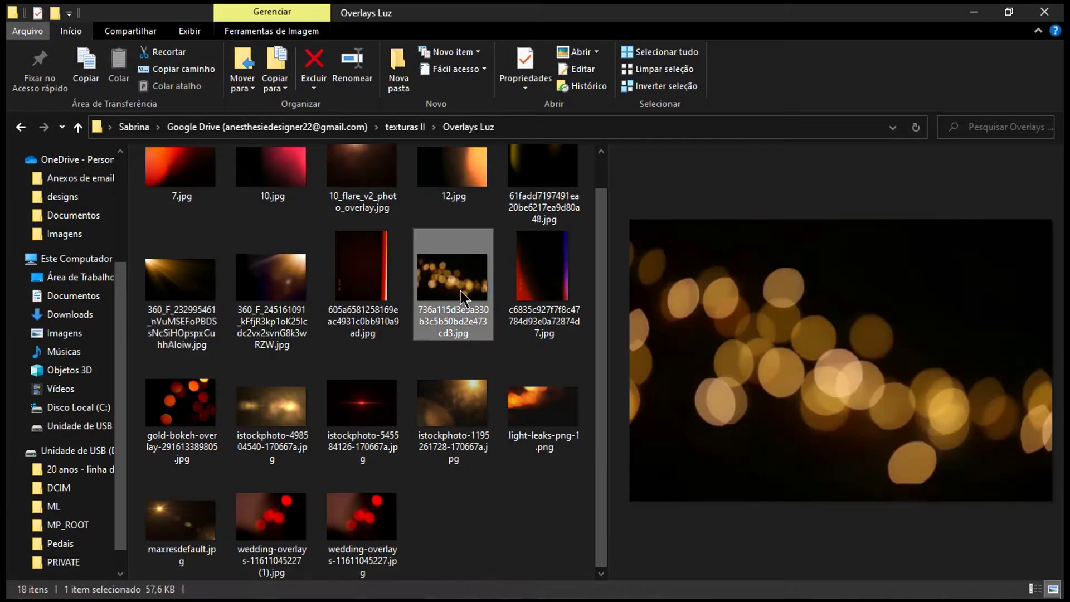
pyautogui.click(455, 403)
pyautogui.click(545, 406)
pyautogui.scroll(1, 496, 411)
pyautogui.click(542, 195)
pyautogui.moveTo(543, 432); pyautogui.dragTo(523, 329)
# Step: Position the light leak over the cover's lower right corner and set its blend mode to Divisão
pyautogui.moveTo(521, 257); pyautogui.dragTo(543, 457)
pyautogui.moveTo(522, 386); pyautogui.dragTo(522, 430)
pyautogui.moveTo(524, 368); pyautogui.dragTo(524, 439)
pyautogui.click(649, 38)
pyautogui.click(903, 379)
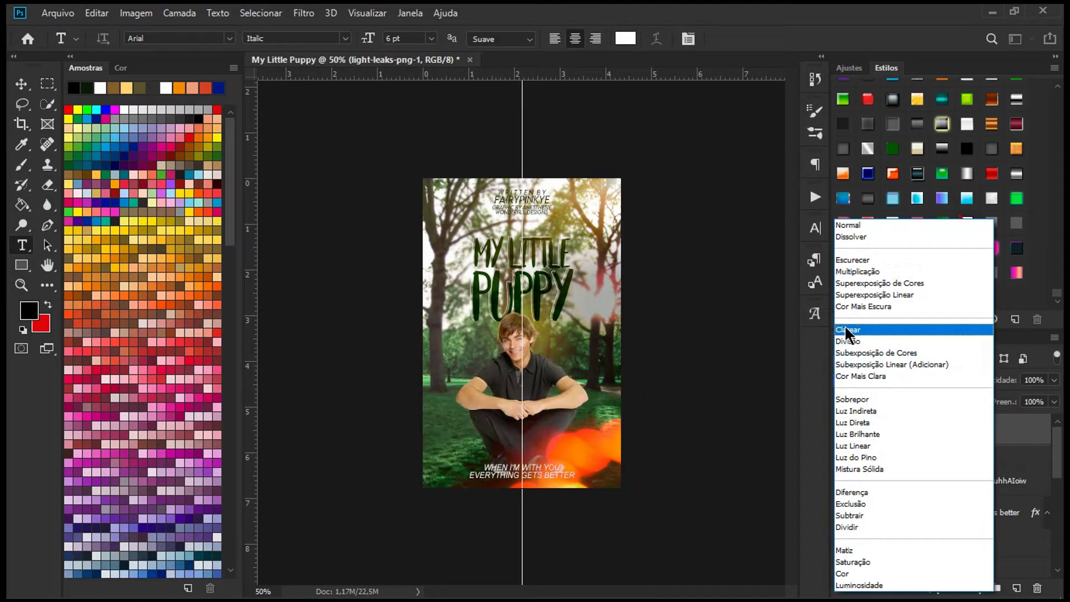
pyautogui.click(850, 339)
pyautogui.moveTo(644, 467); pyautogui.dragTo(618, 465)
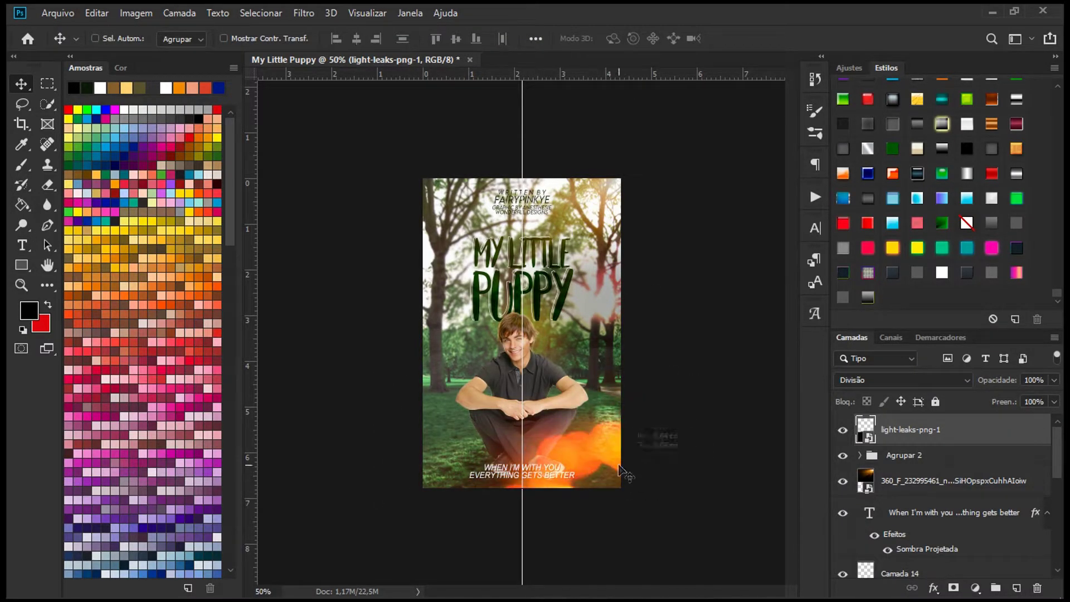
# Step: Fade the light leak with a layer mask and lower fill, ordering the tagline, Agrupar 2 and the 360_F_232995461 overlay above it
pyautogui.press('e')
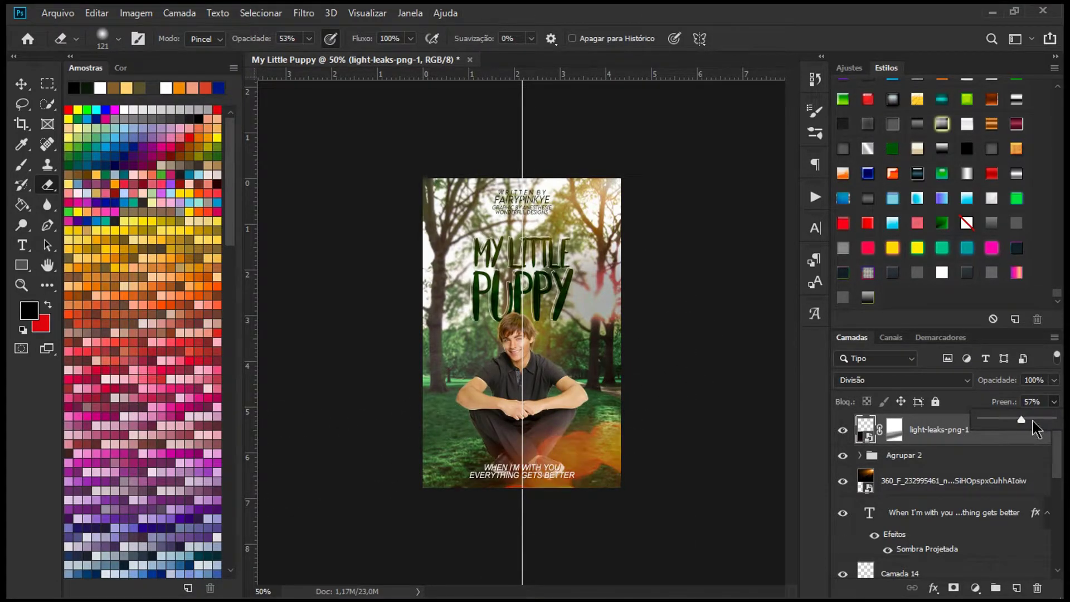
pyautogui.moveTo(955, 523); pyautogui.dragTo(905, 424)
pyautogui.moveTo(927, 541); pyautogui.dragTo(842, 517)
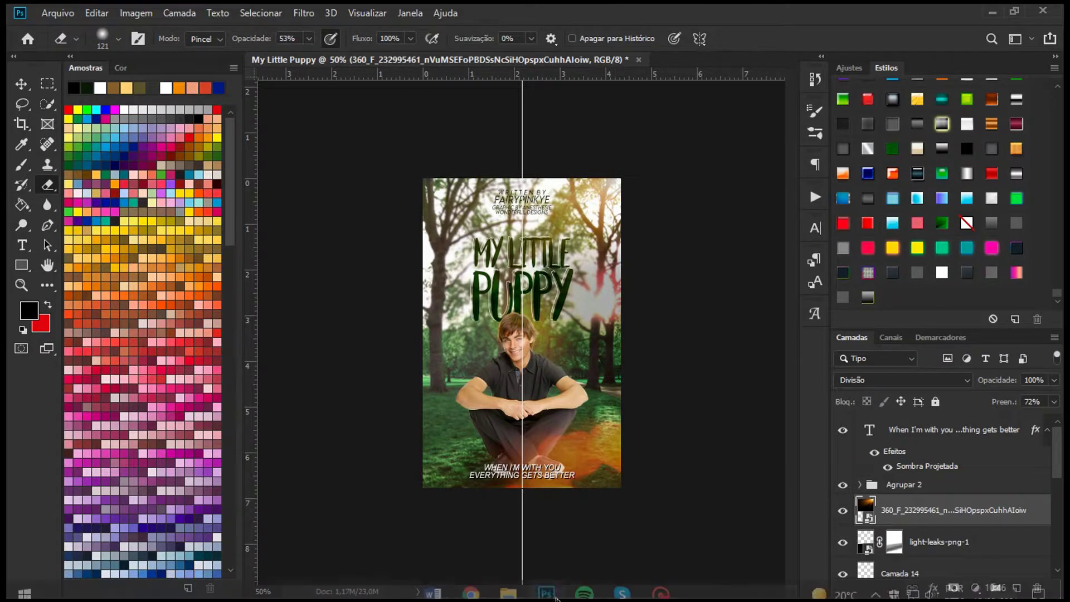
# Step: Look through the Overlays Luz and dark texture by vxcky folders in File Explorer for another texture
pyautogui.click(508, 593)
pyautogui.click(271, 405)
pyautogui.click(366, 204)
pyautogui.click(446, 209)
pyautogui.click(365, 329)
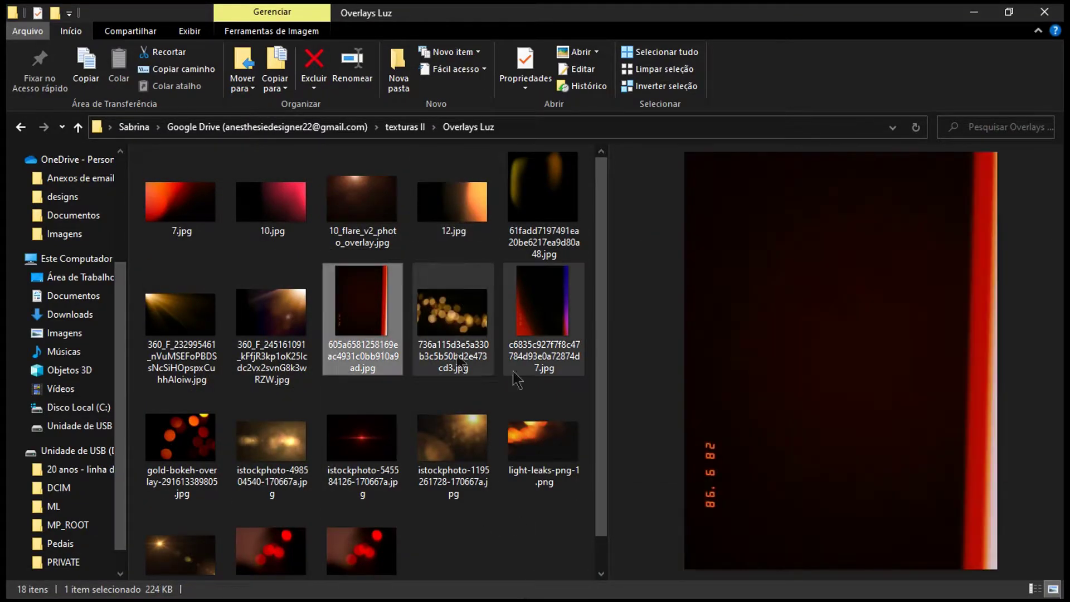
pyautogui.click(334, 127)
pyautogui.doubleClick(270, 290)
pyautogui.doubleClick(245, 194)
pyautogui.click(447, 217)
pyautogui.click(368, 203)
pyautogui.click(298, 191)
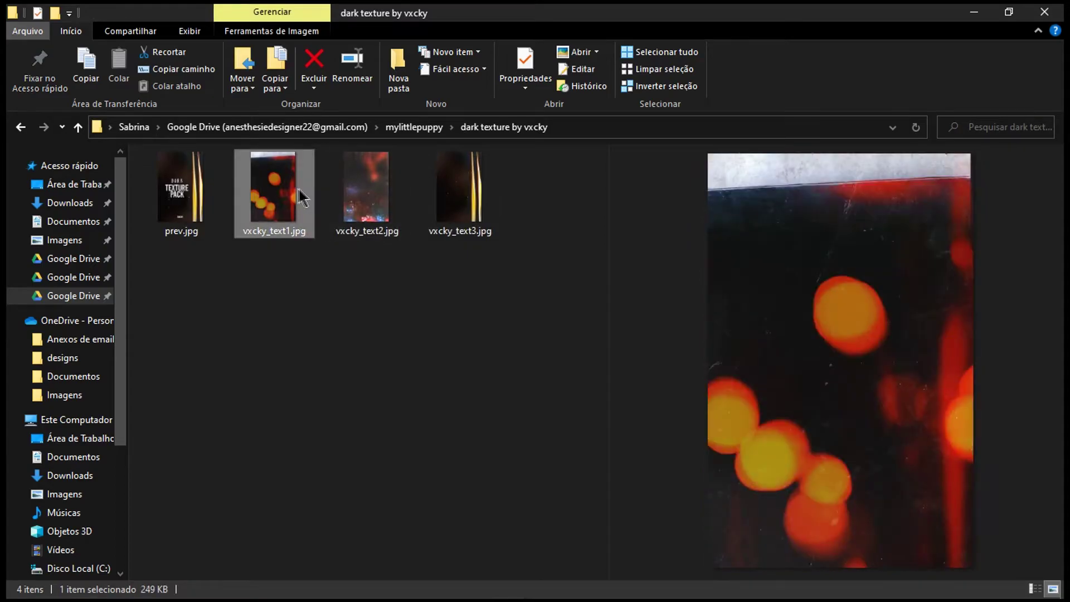
# Step: Place the 3 (7) texture from the Iluminação folder inside recursos2 > Texturas and stretch it over the whole cover
pyautogui.click(295, 127)
pyautogui.click(73, 259)
pyautogui.doubleClick(287, 196)
pyautogui.doubleClick(424, 278)
pyautogui.scroll(-10, 367, 334)
pyautogui.doubleClick(368, 382)
pyautogui.doubleClick(187, 415)
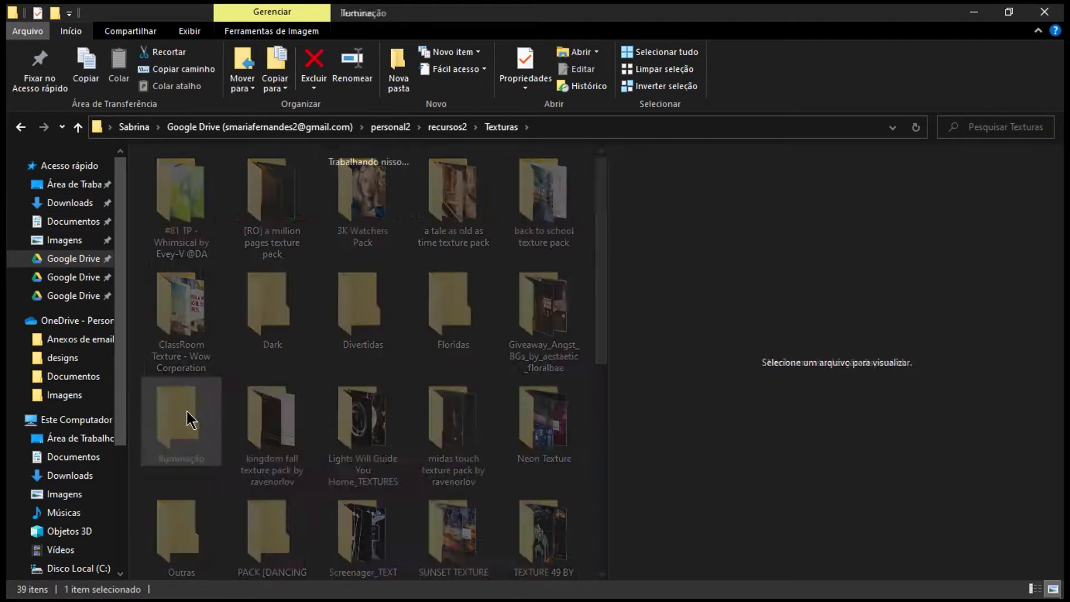
pyautogui.doubleClick(189, 420)
pyautogui.moveTo(274, 369); pyautogui.dragTo(522, 176)
pyautogui.moveTo(522, 432); pyautogui.dragTo(522, 489)
pyautogui.press('Return')
# Step: Move the 3 (7) texture to the top of the layer stack, set it to Luz Indireta and compare its effect
pyautogui.moveTo(886, 510); pyautogui.dragTo(875, 423)
pyautogui.click(880, 379)
pyautogui.click(879, 412)
pyautogui.click(841, 430)
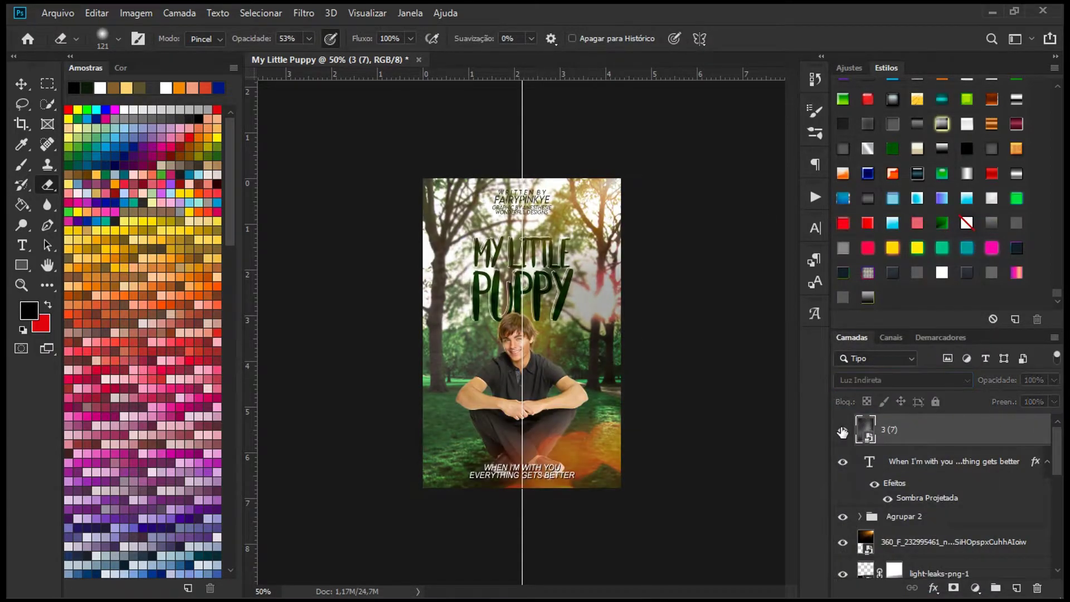
pyautogui.click(842, 431)
# Step: Place the 02JJ247 star texture from File Explorer and fit it over the whole cover
pyautogui.click(510, 584)
pyautogui.scroll(-5, 411, 418)
pyautogui.scroll(5, 390, 390)
pyautogui.moveTo(363, 203); pyautogui.dragTo(541, 404)
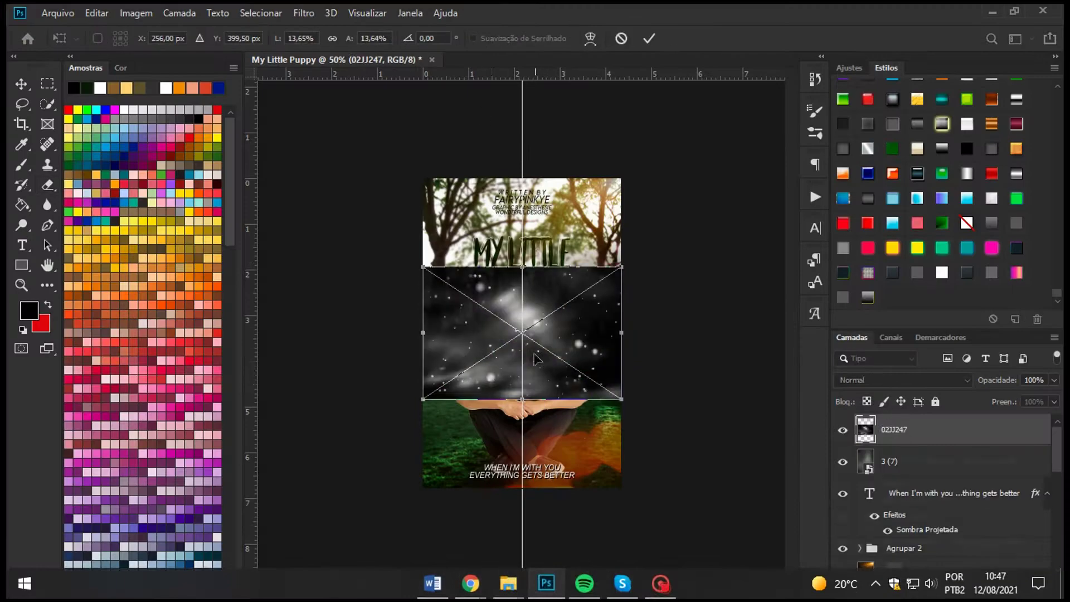
pyautogui.click(648, 39)
# Step: Set the 02JJ247 texture to Divisão with 52% fill and move it beneath the 3 (7) texture
pyautogui.click(902, 380)
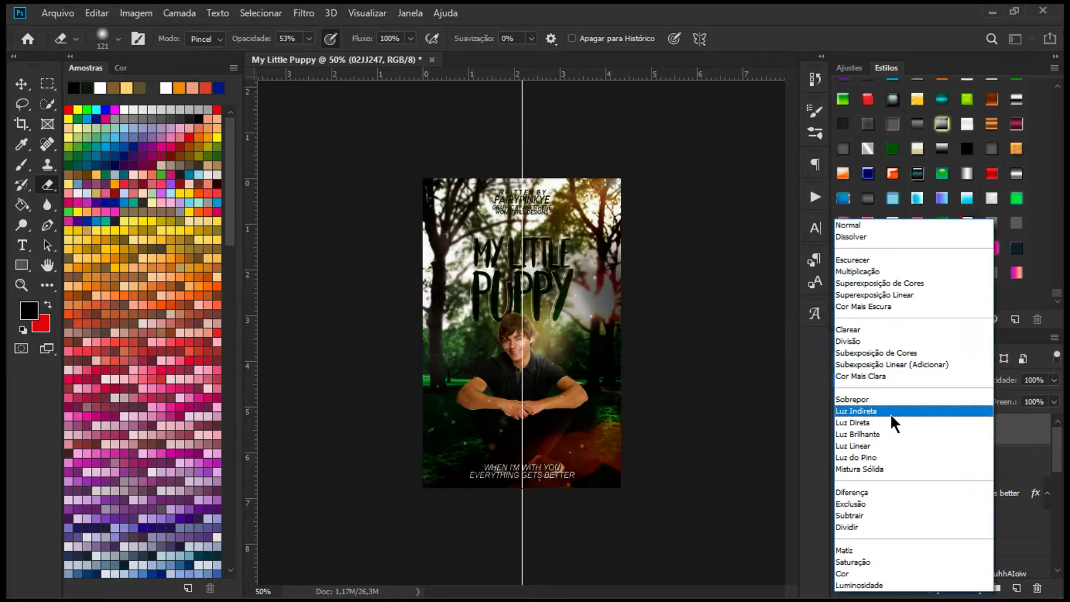
pyautogui.click(871, 342)
pyautogui.moveTo(919, 430); pyautogui.dragTo(929, 474)
pyautogui.click(1052, 401)
pyautogui.moveTo(1054, 418); pyautogui.dragTo(1028, 419)
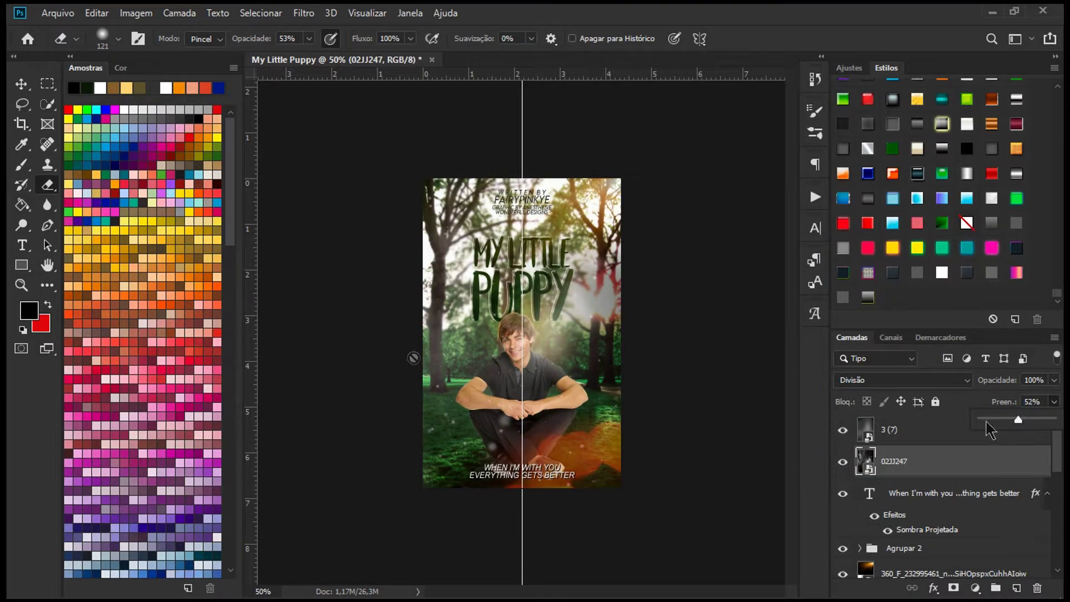
# Step: Mask the 02JJ247 star texture and erase it softly over the man's face and torso
pyautogui.hotkey('ctrl', '1')
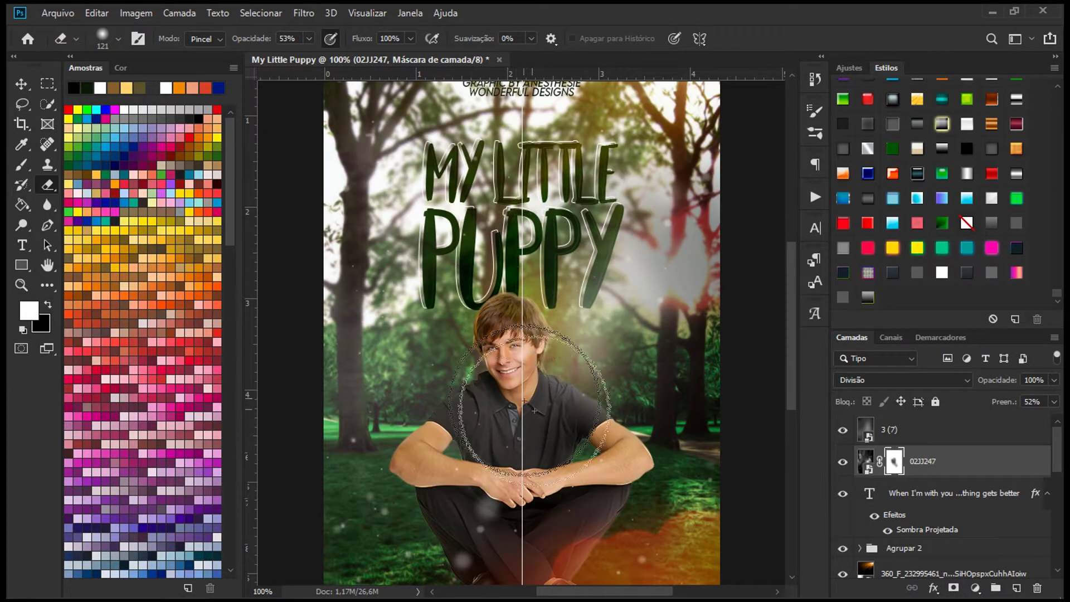
pyautogui.scroll(-3, 542, 463)
pyautogui.scroll(6, 559, 470)
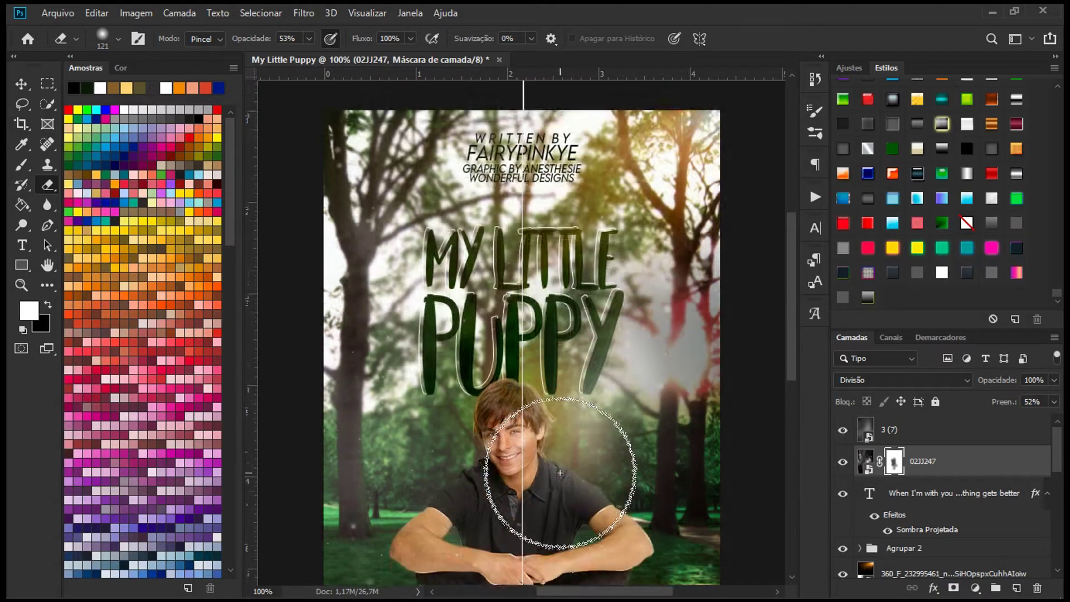
pyautogui.scroll(-7, 559, 470)
pyautogui.scroll(-5, 941, 487)
# Step: Inspect the layers inside the Agrupar 1 group and reduce the eraser brush to 19 px
pyautogui.click(860, 440)
pyautogui.click(891, 466)
pyautogui.click(842, 467)
pyautogui.click(118, 38)
pyautogui.click(513, 11)
pyautogui.click(860, 440)
pyautogui.scroll(5, 870, 462)
pyautogui.scroll(7, 633, 341)
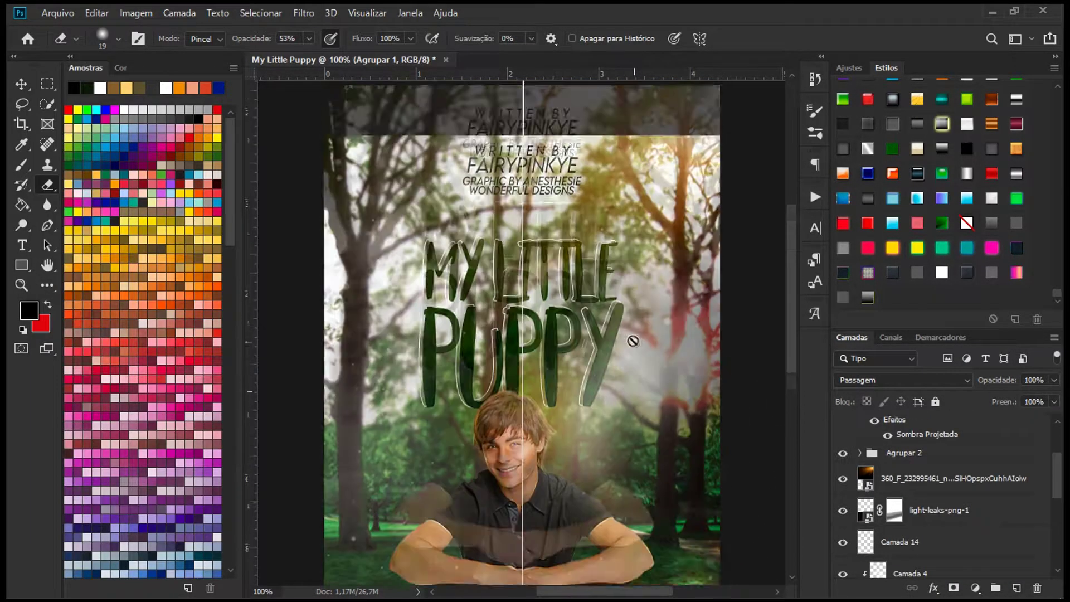
pyautogui.scroll(3, 666, 399)
pyautogui.scroll(-7, 669, 400)
pyautogui.scroll(-2, 663, 401)
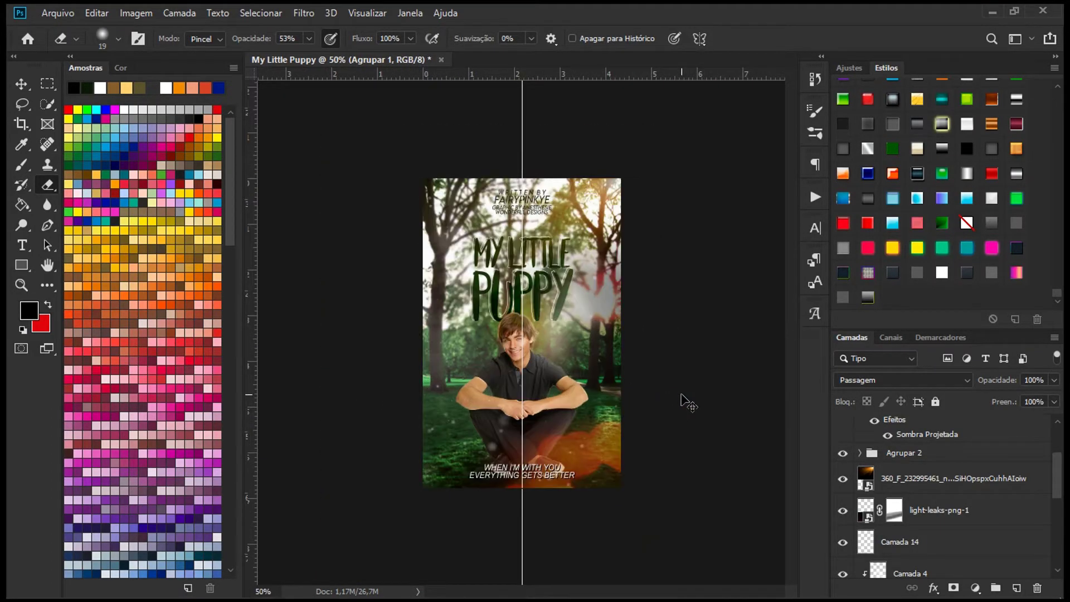
# Step: Apply a Sombra Projetada effect to the Agrupar 2 group and make the 3 (7) texture the active layer
pyautogui.scroll(1, 681, 395)
pyautogui.click(884, 454)
pyautogui.scroll(3, 883, 454)
pyautogui.click(842, 547)
pyautogui.scroll(2, 771, 343)
pyautogui.scroll(-3, 711, 394)
pyautogui.click(915, 444)
# Step: Browse to the Google Drive coloring folder and select [RO] Bird Set Free.psd, 0001 (1).psd, and the 75 and 78 psd coloring files
pyautogui.hotkey('ctrl', 'o')
pyautogui.click(79, 235)
pyautogui.doubleClick(309, 214)
pyautogui.scroll(-3, 301, 223)
pyautogui.click(190, 228)
pyautogui.scroll(-4, 269, 221)
pyautogui.scroll(-3, 269, 225)
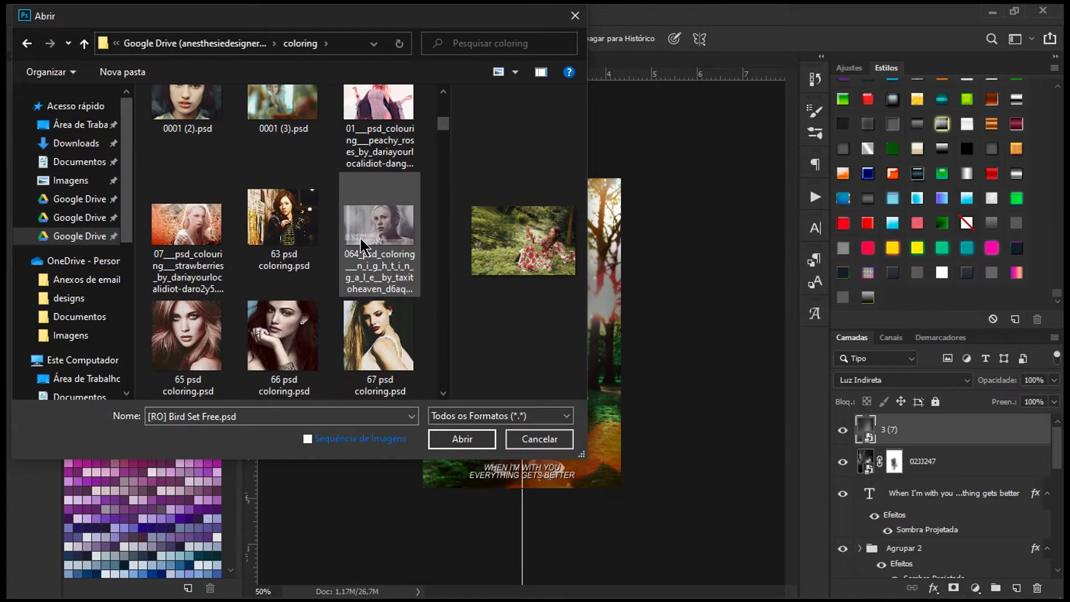
pyautogui.scroll(-5, 379, 177)
pyautogui.keyDown('ctrl'); pyautogui.click(342, 257); pyautogui.keyUp('ctrl')
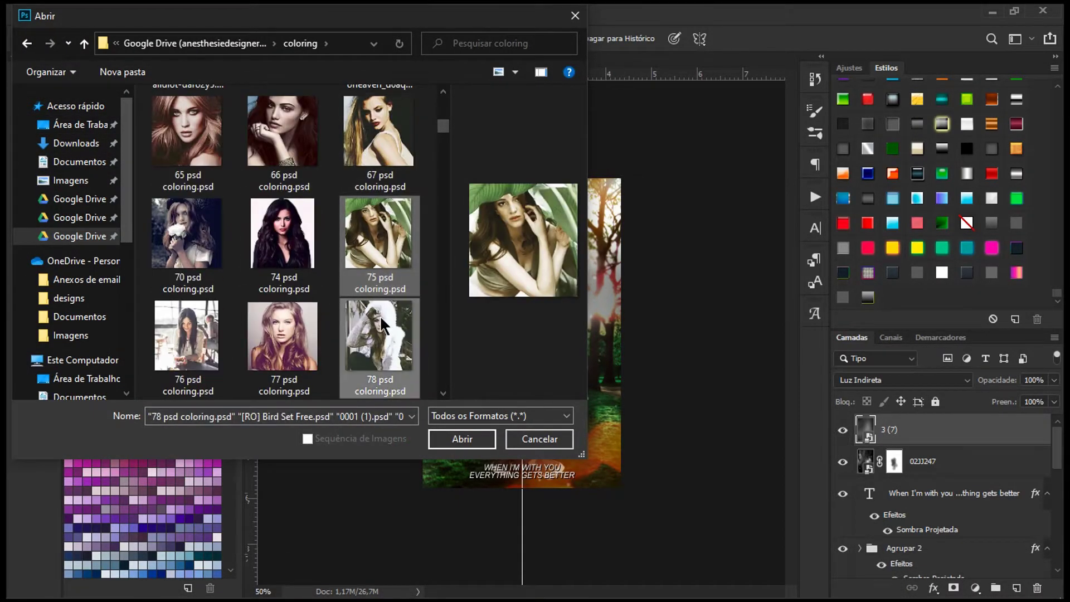
# Step: Extend the selection with further coloring PSDs, including psd__6_by_maybe_bec-d637h7e.psd, and open them all
pyautogui.scroll(-5, 368, 312)
pyautogui.keyDown('ctrl'); pyautogui.click(295, 245); pyautogui.keyUp('ctrl')
pyautogui.keyDown('ctrl'); pyautogui.click(284, 340); pyautogui.keyUp('ctrl')
pyautogui.keyDown('ctrl'); pyautogui.click(206, 335); pyautogui.keyUp('ctrl')
pyautogui.scroll(-4, 328, 279)
pyautogui.keyDown('ctrl'); pyautogui.click(362, 186); pyautogui.keyUp('ctrl')
pyautogui.scroll(-6, 335, 272)
pyautogui.scroll(-2, 335, 272)
pyautogui.keyDown('ctrl'); pyautogui.click(357, 318); pyautogui.keyUp('ctrl')
pyautogui.scroll(-6, 329, 318)
pyautogui.keyDown('ctrl'); pyautogui.click(346, 259); pyautogui.keyUp('ctrl')
pyautogui.scroll(1, 345, 260)
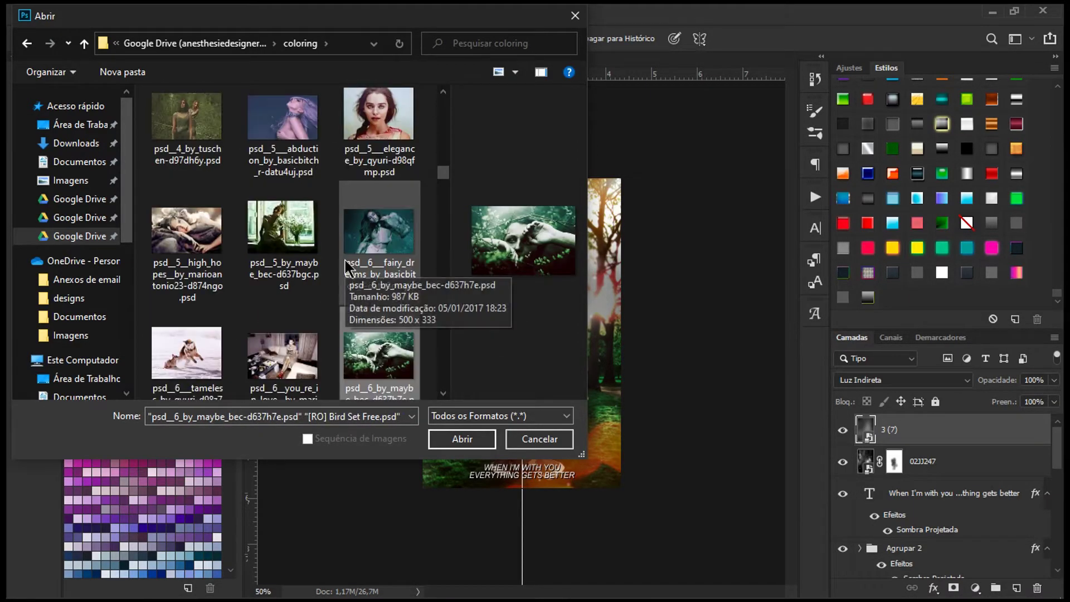
pyautogui.click(462, 438)
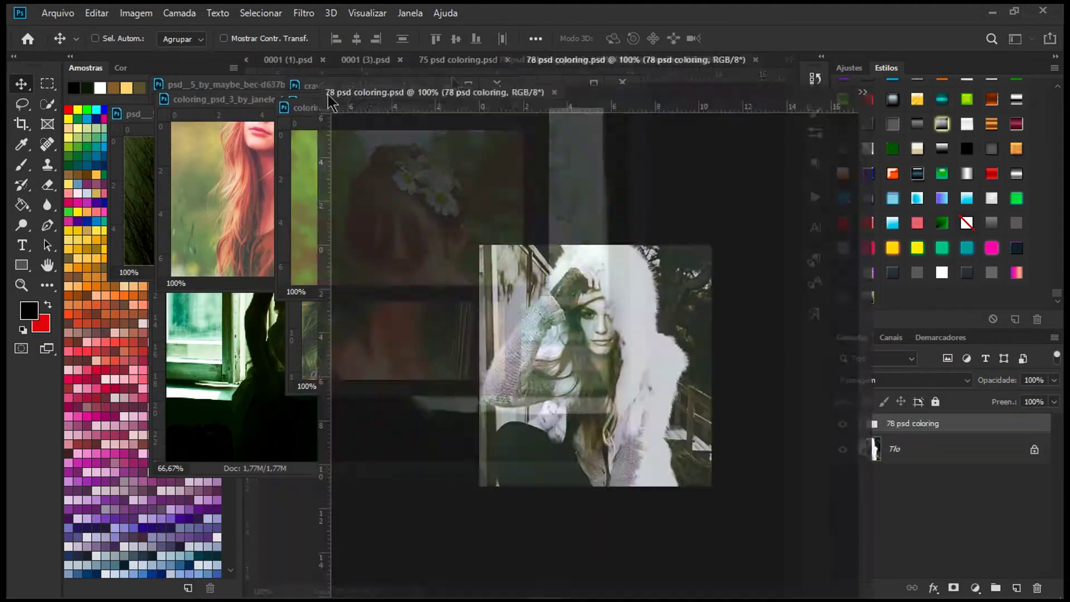
# Step: Float the opened coloring documents in separate windows and copy the first coloring groups into the cover, closing their source files unsaved
pyautogui.moveTo(540, 59); pyautogui.dragTo(485, 88)
pyautogui.moveTo(399, 60); pyautogui.dragTo(446, 96)
pyautogui.moveTo(855, 444); pyautogui.dragTo(719, 423)
pyautogui.click(594, 313)
pyautogui.click(540, 96)
pyautogui.click(594, 312)
# Step: Copy more coloring groups, including Coloring #4, into the cover and close each source document without saving
pyautogui.moveTo(871, 429); pyautogui.dragTo(718, 401)
pyautogui.click(533, 85)
pyautogui.click(593, 311)
pyautogui.click(532, 89)
pyautogui.click(499, 92)
pyautogui.moveTo(858, 425); pyautogui.dragTo(719, 401)
pyautogui.click(556, 89)
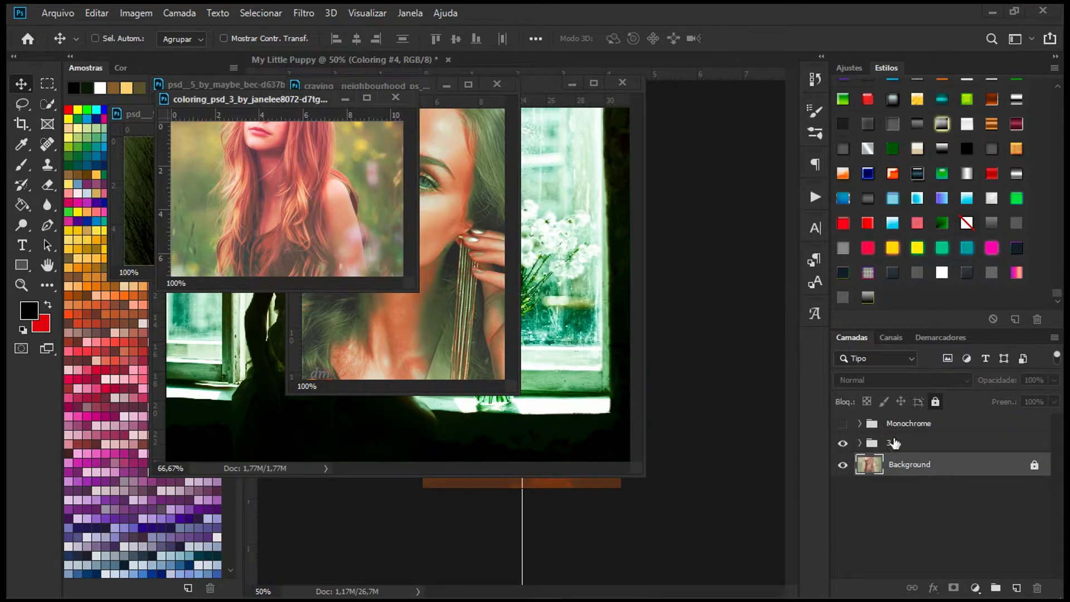
# Step: Copy the 3, Craving and The Only Truth coloring groups into the cover and close their source documents
pyautogui.moveTo(872, 424); pyautogui.dragTo(759, 394)
pyautogui.click(497, 84)
pyautogui.click(594, 312)
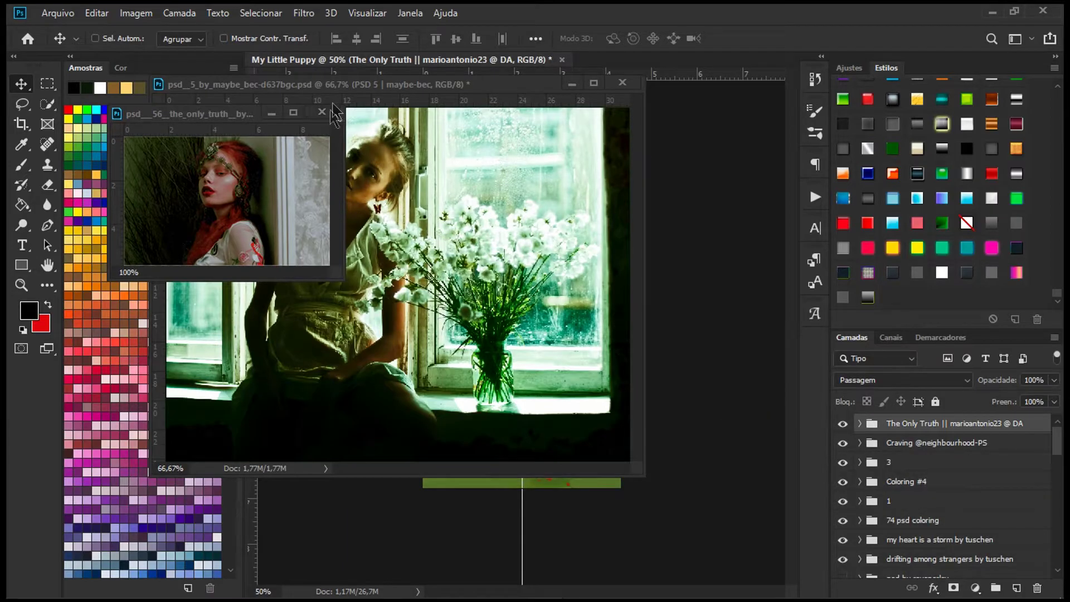
pyautogui.click(323, 113)
pyautogui.moveTo(872, 423); pyautogui.dragTo(719, 340)
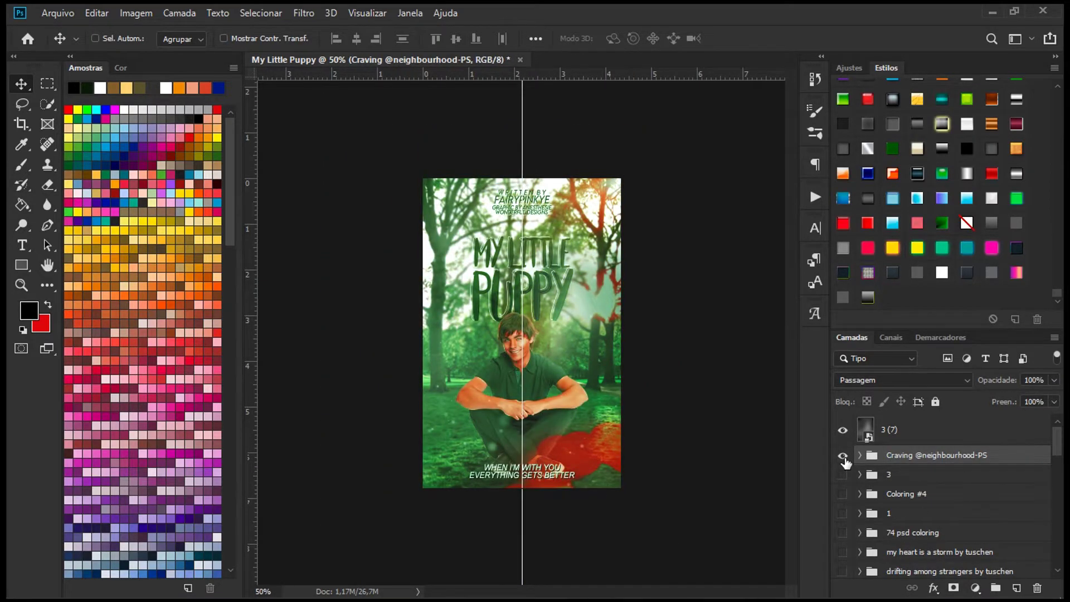
# Step: Preview the Craving, 3, Coloring #4, 1 and 74 psd coloring groups on the cover and delete them
pyautogui.click(842, 456)
pyautogui.press('Delete')
pyautogui.click(842, 455)
pyautogui.hotkey('ctrl', '+')
pyautogui.hotkey('ctrl', '+')
pyautogui.hotkey('ctrl', '-')
pyautogui.hotkey('ctrl', '-')
pyautogui.click(842, 456)
pyautogui.click(842, 474)
pyautogui.press('Delete')
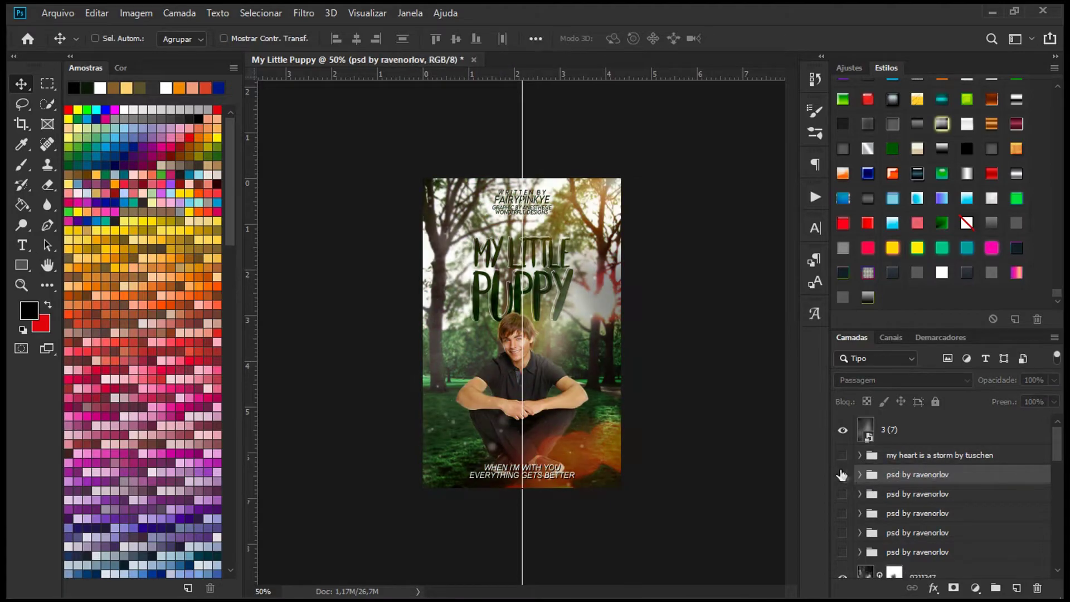
# Step: Preview the five identically named "psd by" coloring groups one at a time and delete four of them
pyautogui.click(842, 474)
pyautogui.press('Delete')
pyautogui.press('Delete')
pyautogui.click(841, 474)
pyautogui.click(841, 474)
pyautogui.click(842, 495)
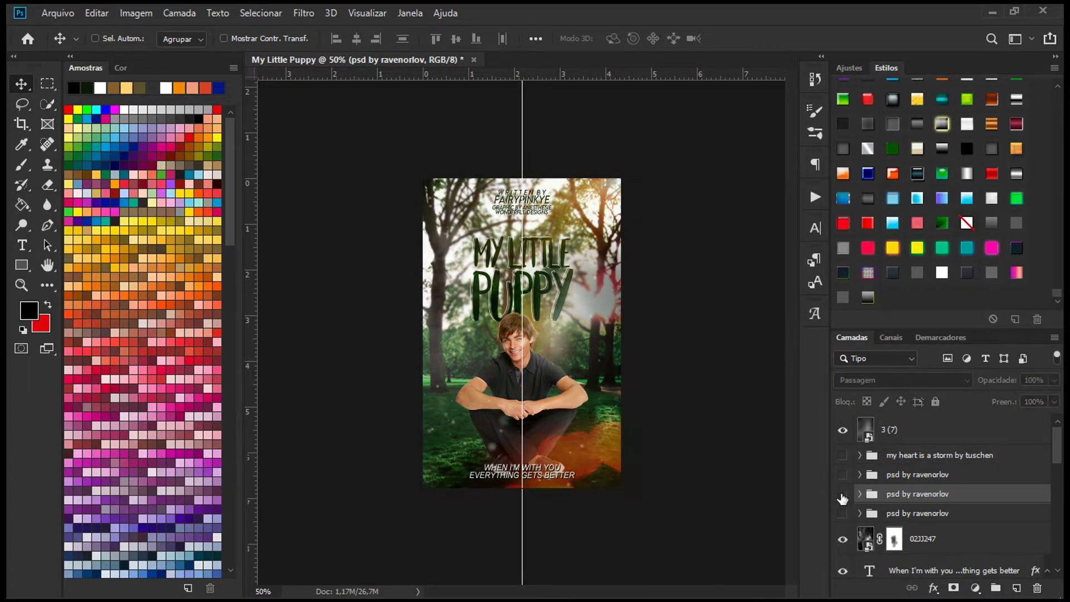
pyautogui.press('Delete')
pyautogui.click(841, 495)
pyautogui.press('Delete')
# Step: Make a merged copy of all layers from 02JJ247 down to Camada 1 and duplicate it four times
pyautogui.scroll(-10, 930, 524)
pyautogui.keyDown('shift'); pyautogui.click(929, 525); pyautogui.keyUp('shift')
pyautogui.scroll(10, 938, 528)
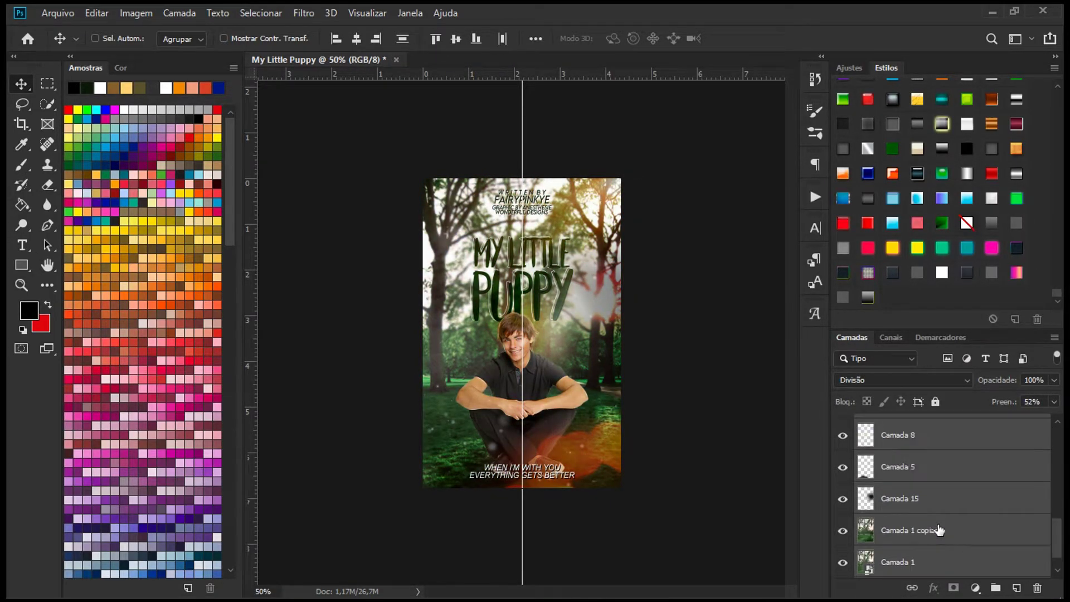
pyautogui.rightClick(995, 529)
pyautogui.click(926, 477)
pyautogui.hotkey('ctrl', 'j')
pyautogui.hotkey('ctrl', 'j')
pyautogui.hotkey('ctrl', 'j')
pyautogui.hotkey('ctrl', 'j')
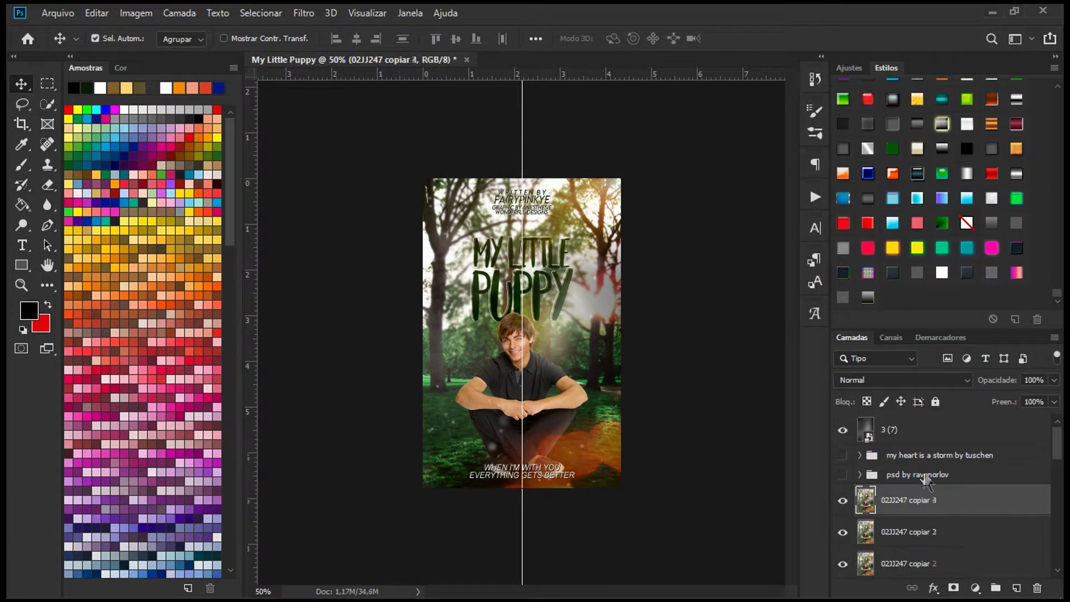
# Step: Browse the recorded actions for an effect to apply to the topmost merged copy of the cover
pyautogui.click(814, 196)
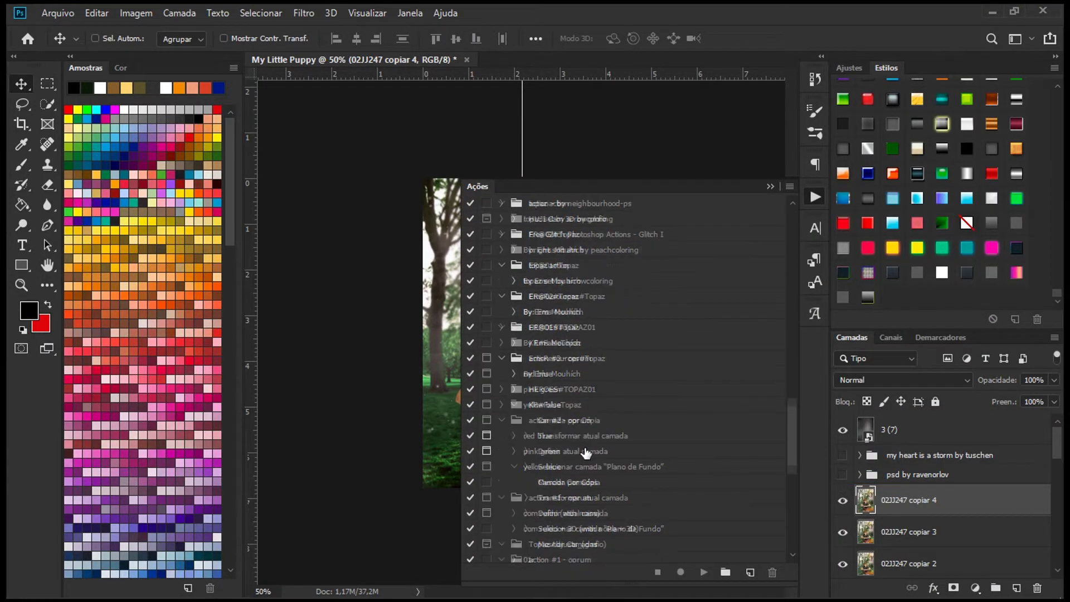
pyautogui.scroll(-3, 585, 453)
pyautogui.scroll(15, 579, 429)
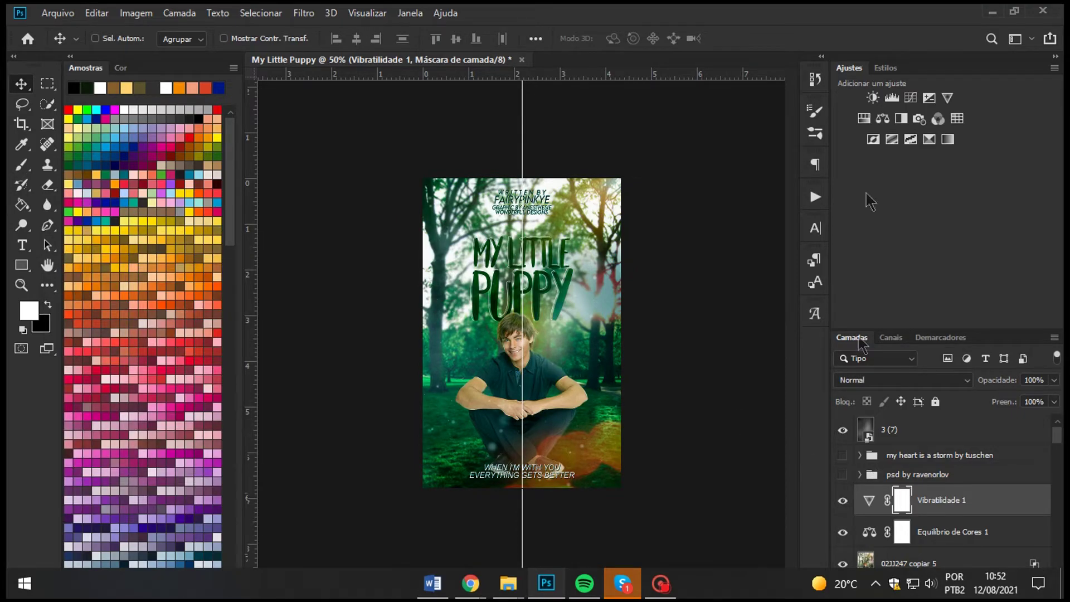
# Step: Add a Matiz/Saturação adjustment above the Vibratilidade 1 layer
pyautogui.click(867, 118)
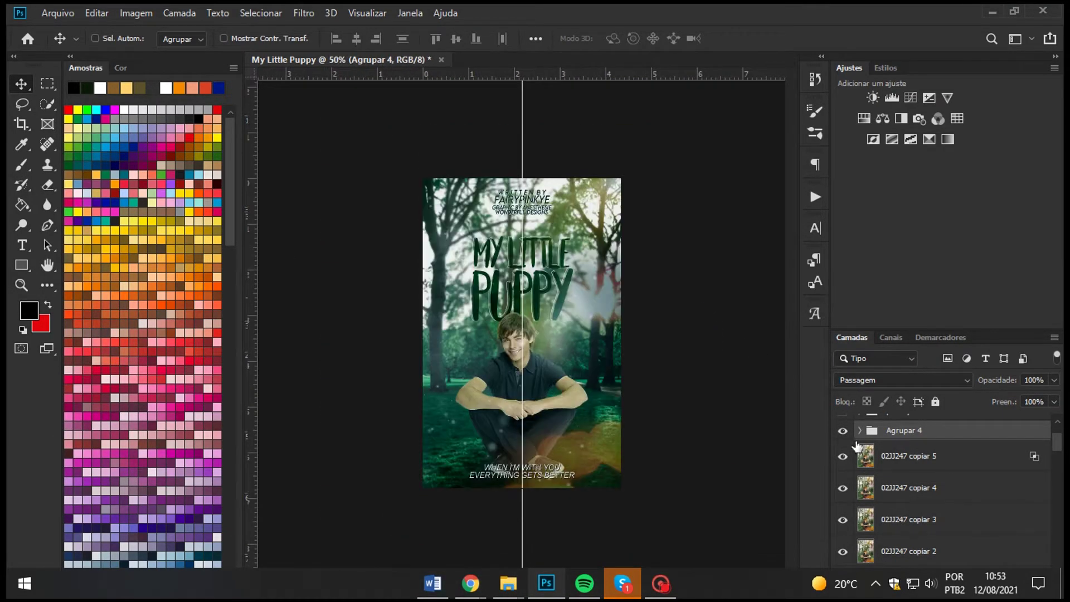
# Step: Adjust the brush and paint on the light-leaks-png-1 mask to fade the light leak around the man's legs
pyautogui.scroll(-5, 930, 450)
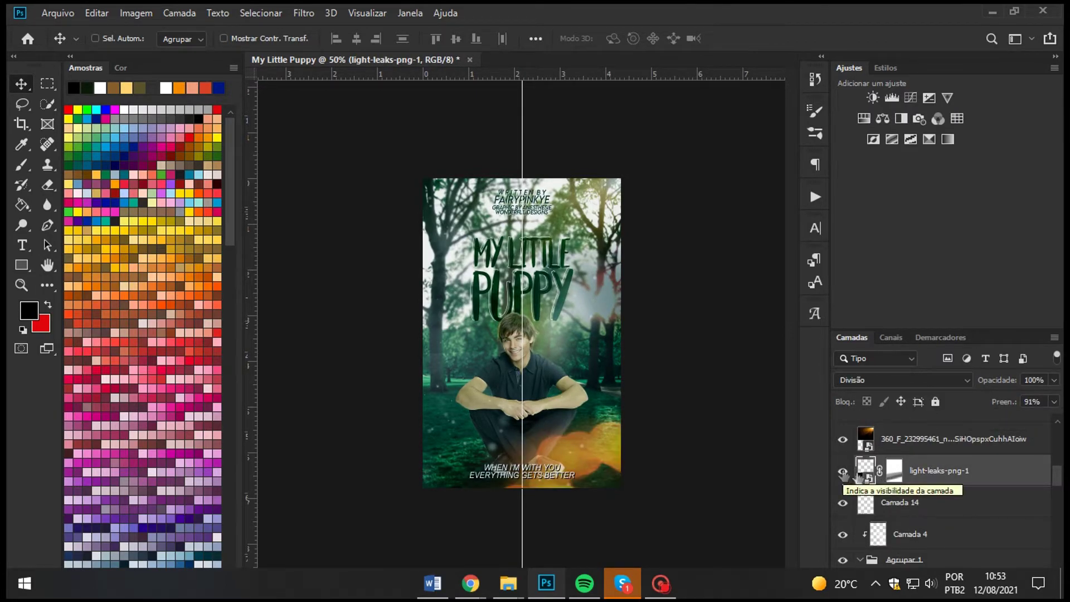
pyautogui.click(118, 38)
pyautogui.click(144, 88)
pyautogui.moveTo(551, 423); pyautogui.dragTo(468, 353)
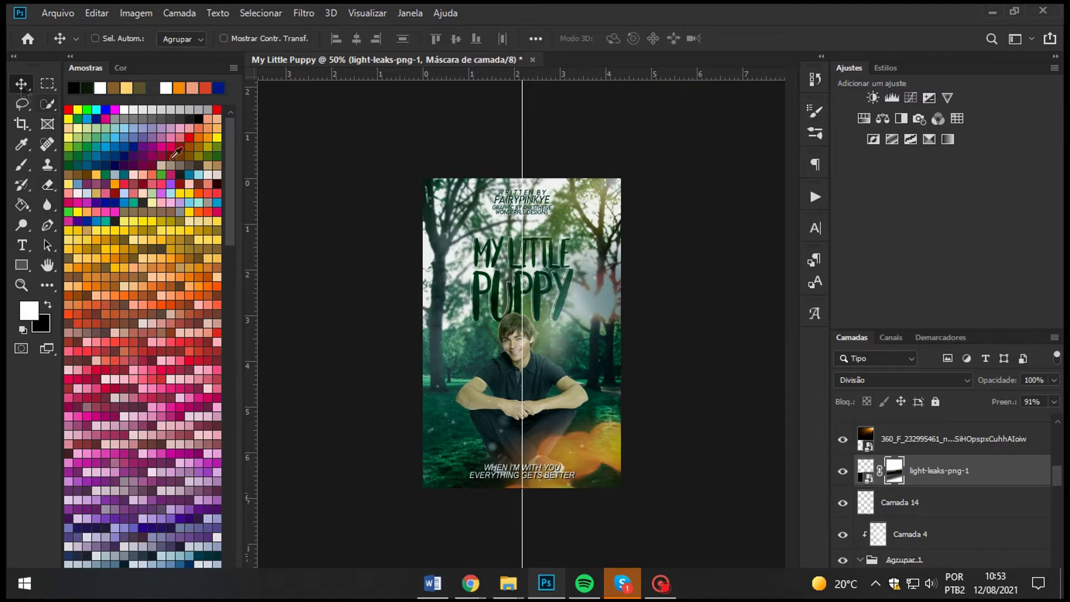
# Step: Open 12.jpg and other light overlays from texturas II > Overlays Luz, assigning the Adobe RGB (1998) working profile
pyautogui.hotkey('ctrl', 'o')
pyautogui.click(79, 236)
pyautogui.scroll(-5, 268, 299)
pyautogui.doubleClick(289, 240)
pyautogui.scroll(-5, 290, 234)
pyautogui.doubleClick(278, 308)
pyautogui.click(274, 253)
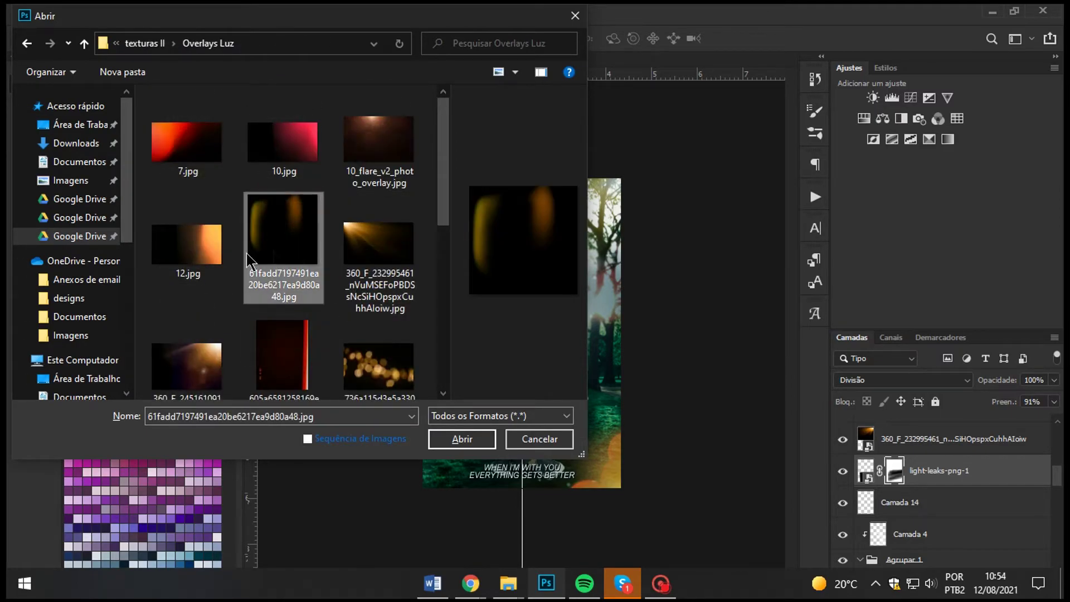
pyautogui.click(192, 251)
pyautogui.scroll(-5, 229, 306)
pyautogui.keyDown('ctrl'); pyautogui.click(309, 330); pyautogui.keyUp('ctrl')
pyautogui.scroll(-2, 335, 337)
pyautogui.click(461, 439)
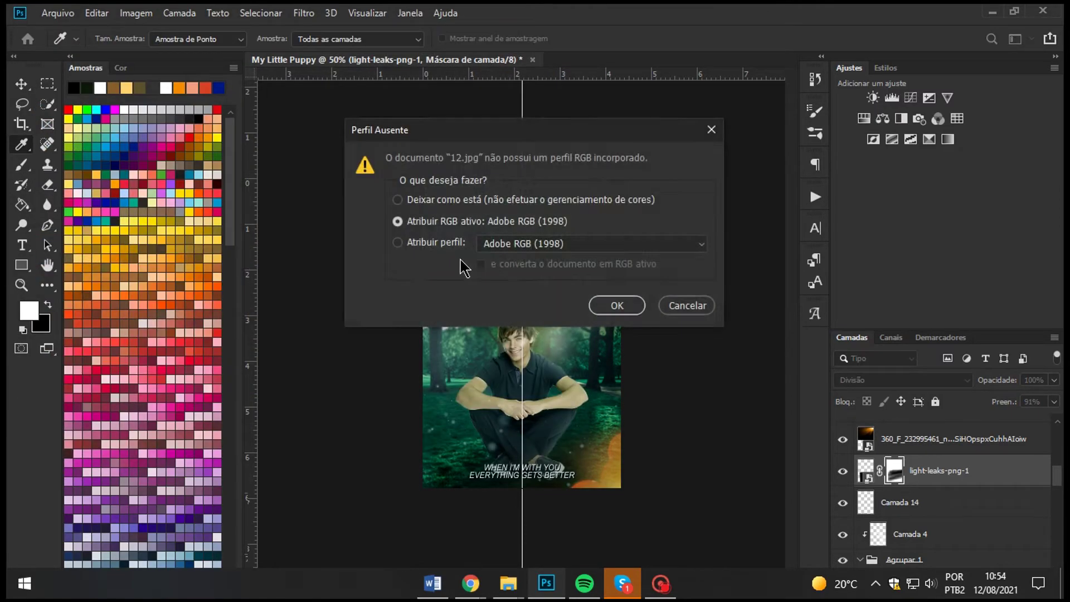
pyautogui.click(616, 306)
# Step: Float the overlay documents, copy their images into the cover above light-leaks-png-1 and close the source files unsaved
pyautogui.moveTo(682, 60); pyautogui.dragTo(103, 151)
pyautogui.moveTo(502, 60); pyautogui.dragTo(234, 135)
pyautogui.click(635, 135)
pyautogui.moveTo(860, 426); pyautogui.dragTo(477, 426)
pyautogui.click(590, 313)
pyautogui.click(486, 145)
# Step: Transform the Camada 17 light overlay to span the lower half of the cover and hide Camada 16
pyautogui.scroll(-2, 885, 515)
pyautogui.hotkey('ctrl', 't')
pyautogui.rightClick(555, 455)
pyautogui.click(579, 432)
pyautogui.rightClick(594, 473)
pyautogui.click(609, 463)
pyautogui.moveTo(616, 494); pyautogui.dragTo(628, 503)
pyautogui.moveTo(615, 477); pyautogui.dragTo(615, 464)
pyautogui.click(744, 38)
pyautogui.click(843, 498)
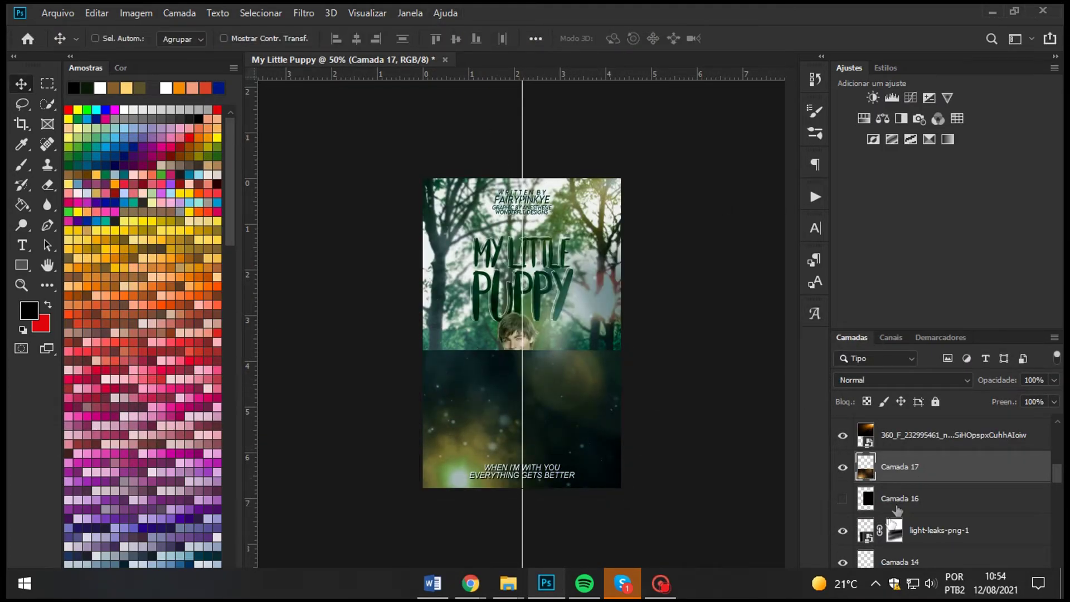
# Step: Set Camada 17 to Divisão blending, then reposition and rotate it so its glow shines beside the man's shoulder
pyautogui.click(889, 380)
pyautogui.click(871, 342)
pyautogui.scroll(3, 861, 502)
pyautogui.moveTo(660, 437); pyautogui.dragTo(670, 504)
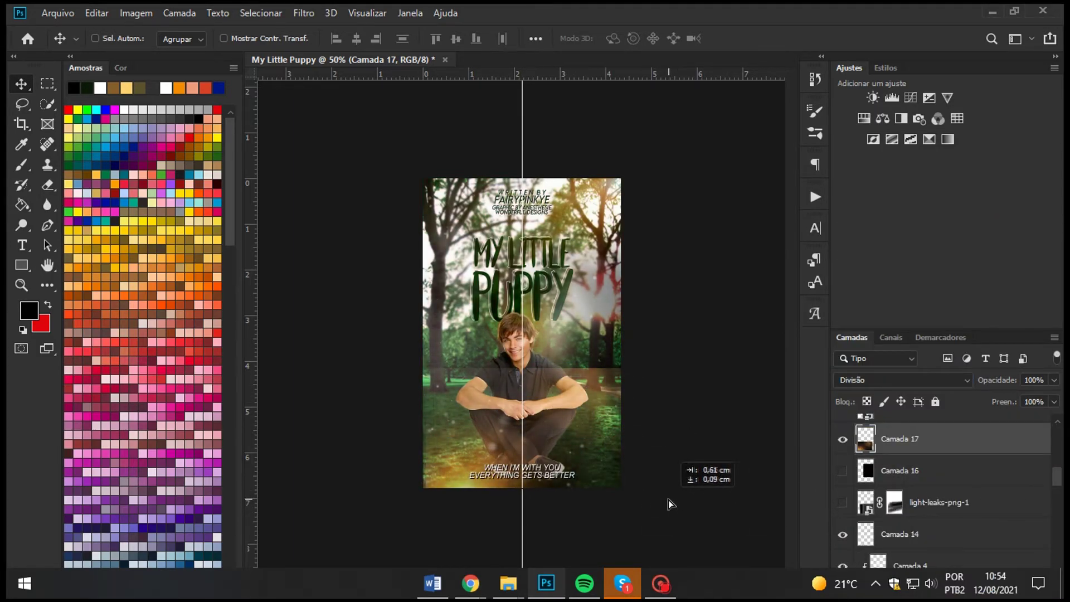
pyautogui.hotkey('ctrl', 't')
pyautogui.moveTo(583, 382); pyautogui.dragTo(555, 402)
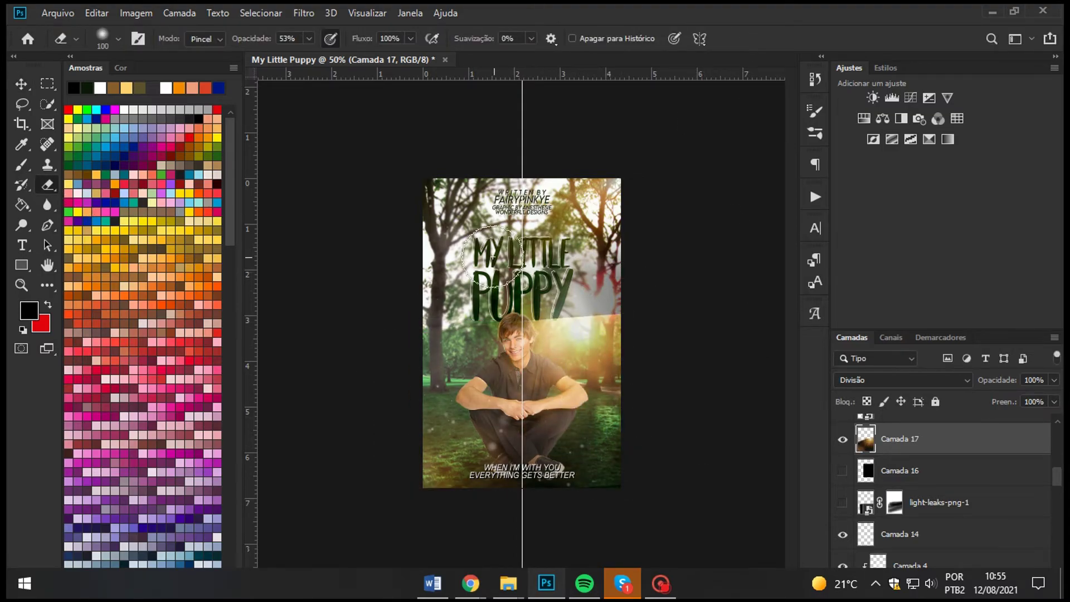
# Step: Erase the hard upper edge of the Camada 17 glow with a soft 151 px eraser at 80% opacity
pyautogui.hotkey('ctrl', '+')
pyautogui.hotkey('ctrl', '+')
pyautogui.click(118, 38)
pyautogui.click(308, 38)
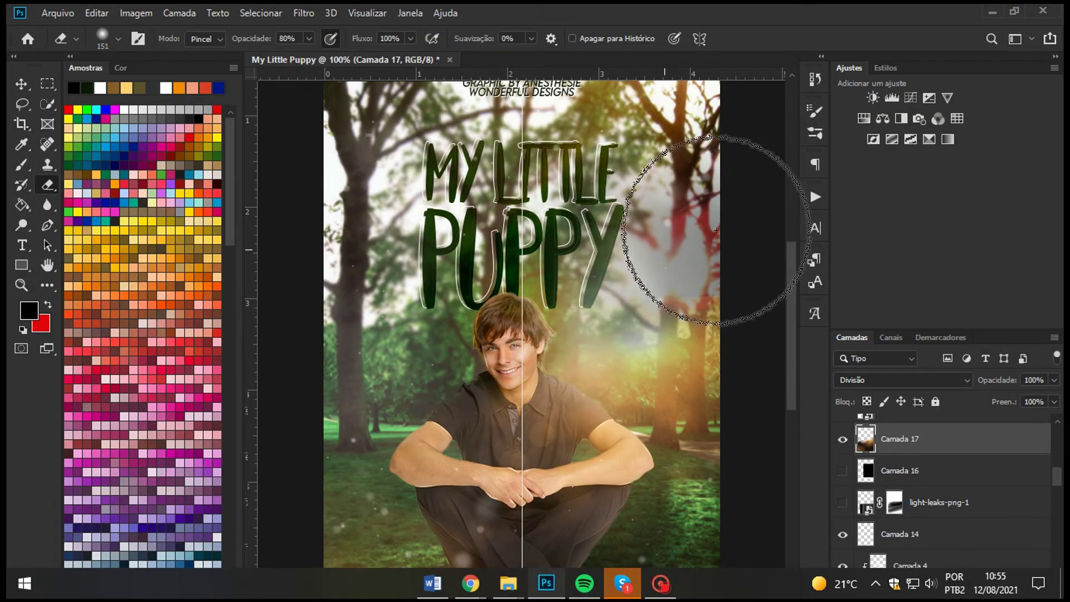
pyautogui.scroll(-3, 701, 444)
pyautogui.scroll(2, 518, 304)
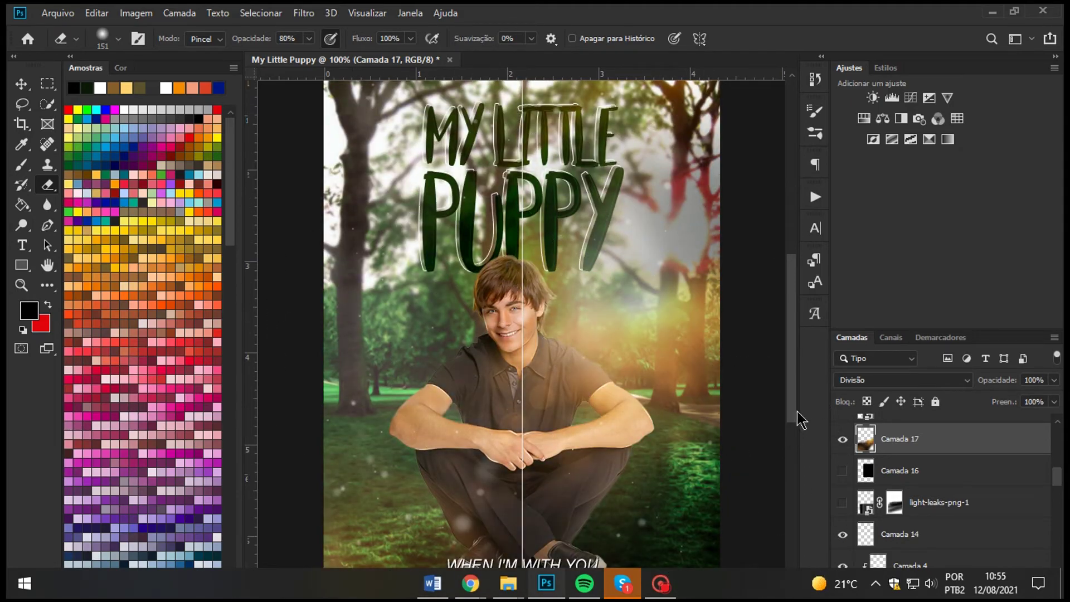
pyautogui.scroll(-2, 518, 303)
# Step: Lower the fill of the Camada 17 light overlay slightly
pyautogui.click(1053, 401)
pyautogui.moveTo(1055, 418); pyautogui.dragTo(1043, 422)
pyautogui.hotkey('ctrl', '-')
pyautogui.hotkey('ctrl', '-')
# Step: Compare the cover with the Agrupar 4 and remaining coloring groups shown and hidden, and make 02JJ247 the active layer
pyautogui.scroll(6, 902, 462)
pyautogui.click(842, 461)
pyautogui.click(842, 460)
pyautogui.click(842, 442)
pyautogui.click(841, 442)
pyautogui.click(842, 424)
pyautogui.click(952, 487)
# Step: Open the September, By My Own and Rowling PSD colorings from the novos colorings folder in Google Drive
pyautogui.hotkey('ctrl', 'o')
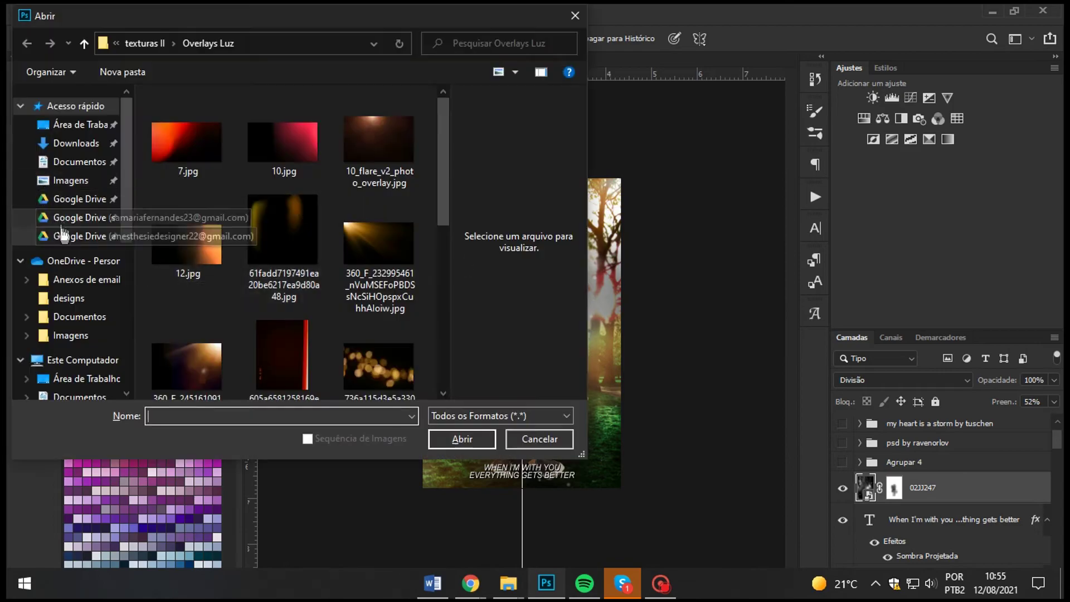
pyautogui.click(80, 236)
pyautogui.scroll(-3, 321, 289)
pyautogui.doubleClick(188, 240)
pyautogui.click(188, 151)
pyautogui.keyDown('shift'); pyautogui.click(388, 150); pyautogui.keyUp('shift')
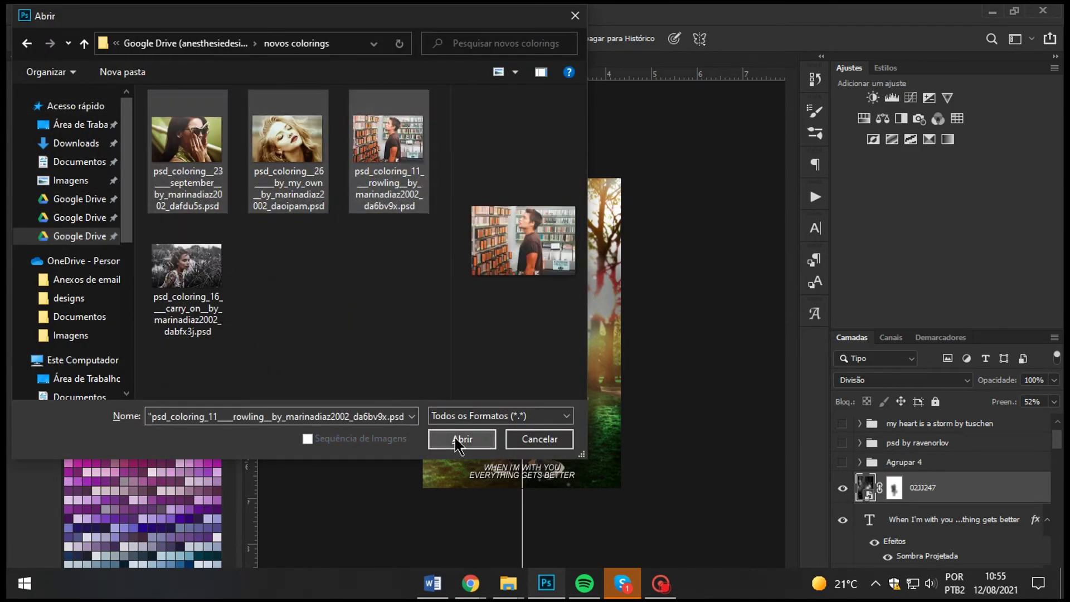
pyautogui.click(460, 439)
# Step: Copy the [September], [By my own] and [Rowling] coloring groups into the My Little Puppy cover and close their source files
pyautogui.moveTo(423, 60); pyautogui.dragTo(323, 148)
pyautogui.moveTo(457, 59); pyautogui.dragTo(390, 116)
pyautogui.moveTo(907, 424); pyautogui.dragTo(741, 384)
pyautogui.click(681, 116)
pyautogui.moveTo(907, 423); pyautogui.dragTo(668, 334)
pyautogui.click(417, 142)
pyautogui.click(495, 148)
# Step: Compare the three added colorings on the cover, leaving only [By my own] shown and making it the active group
pyautogui.scroll(-2, 903, 491)
pyautogui.click(842, 456)
pyautogui.click(842, 437)
pyautogui.click(841, 418)
pyautogui.click(842, 437)
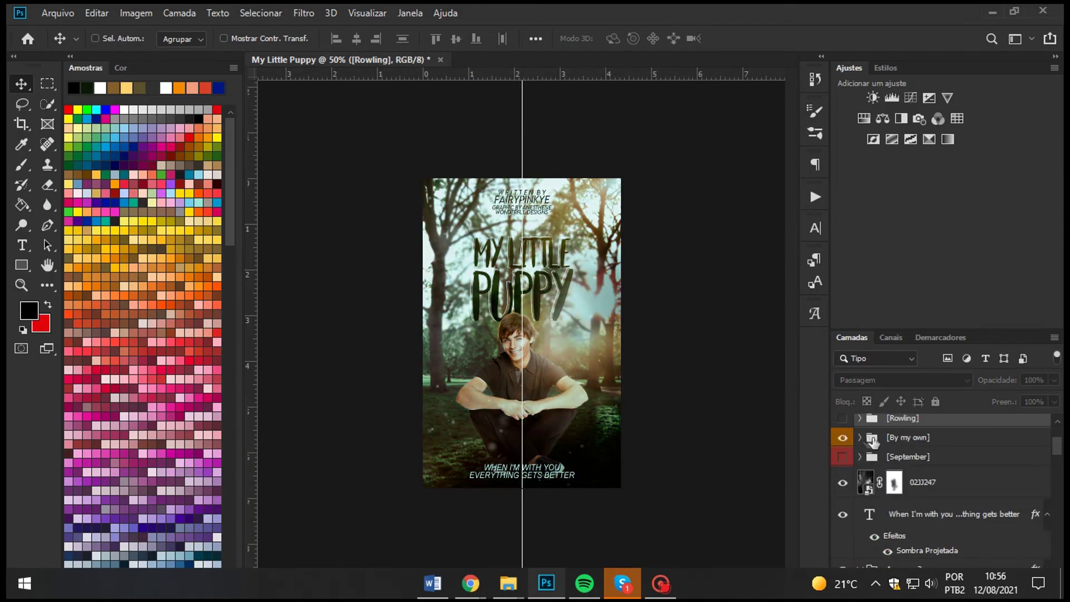
pyautogui.click(869, 437)
# Step: Examine the cover up close and at reduced size, with the [By my own] coloring shown and hidden
pyautogui.click(842, 437)
pyautogui.hotkey('ctrl', '+')
pyautogui.hotkey('ctrl', '+')
pyautogui.hotkey('ctrl', '-')
pyautogui.hotkey('ctrl', '-')
pyautogui.hotkey('ctrl', '-')
pyautogui.hotkey('ctrl', '-')
pyautogui.hotkey('ctrl', '+')
pyautogui.hotkey('ctrl', '+')
pyautogui.click(842, 438)
# Step: Compare the cover's look with the different coloring groups above 02JJ247 shown and hidden
pyautogui.scroll(2, 842, 446)
pyautogui.click(842, 532)
pyautogui.click(842, 532)
pyautogui.click(842, 532)
pyautogui.click(840, 475)
pyautogui.click(841, 474)
pyautogui.click(843, 512)
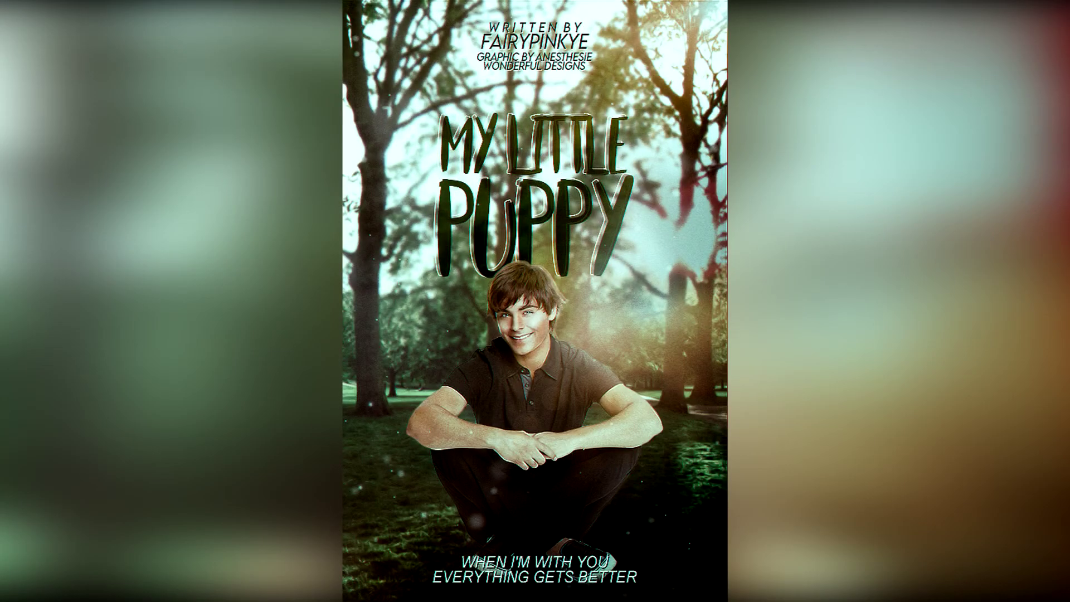